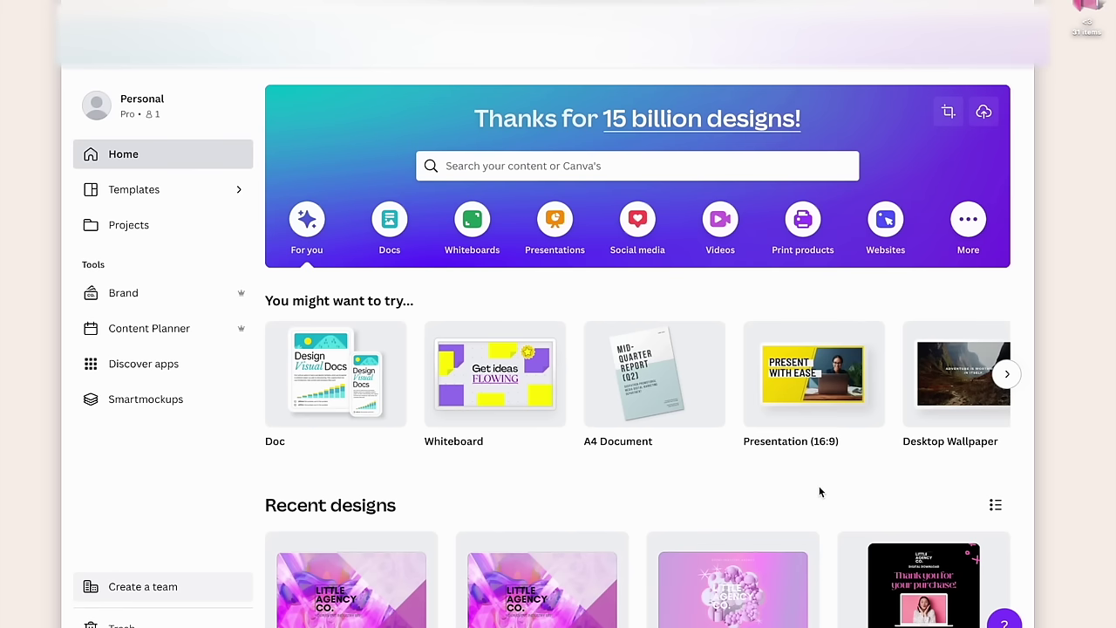
- Preview the downloaded 'Thank you for your purchase' PDF and follow its download link
mouse_move(895, 621)
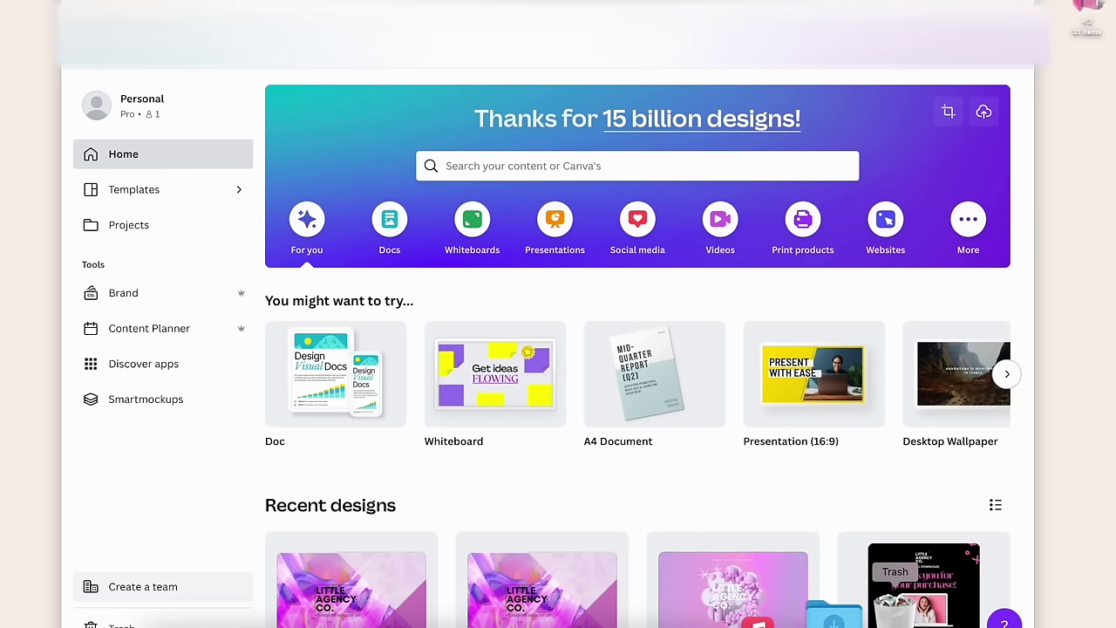
click(834, 615)
click(859, 569)
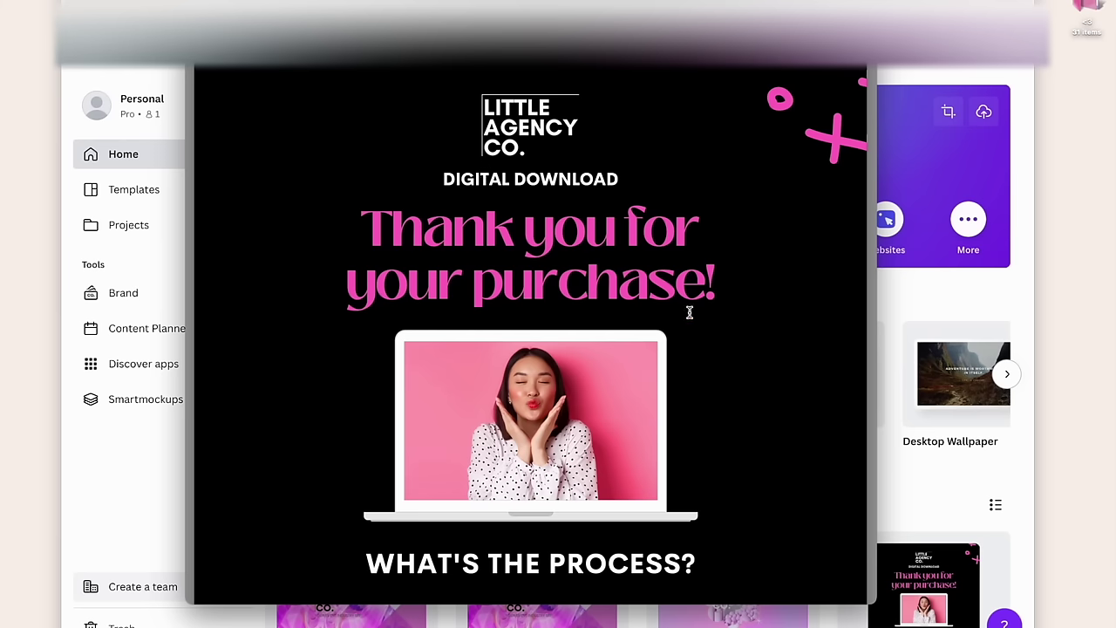
scroll(698, 324, down, 5)
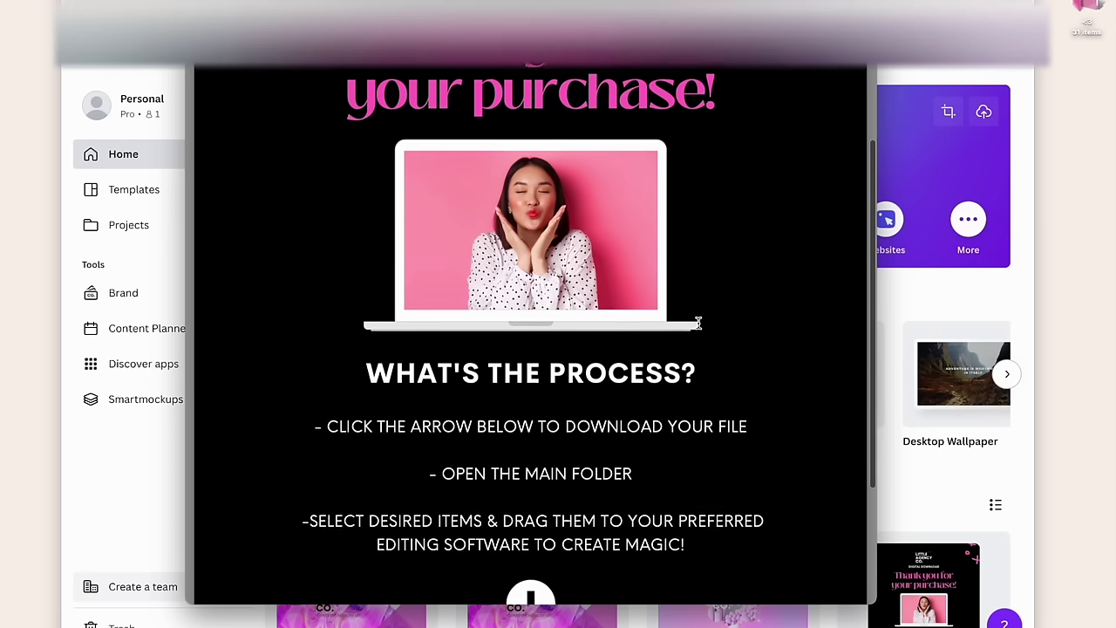
scroll(869, 601, up, 1)
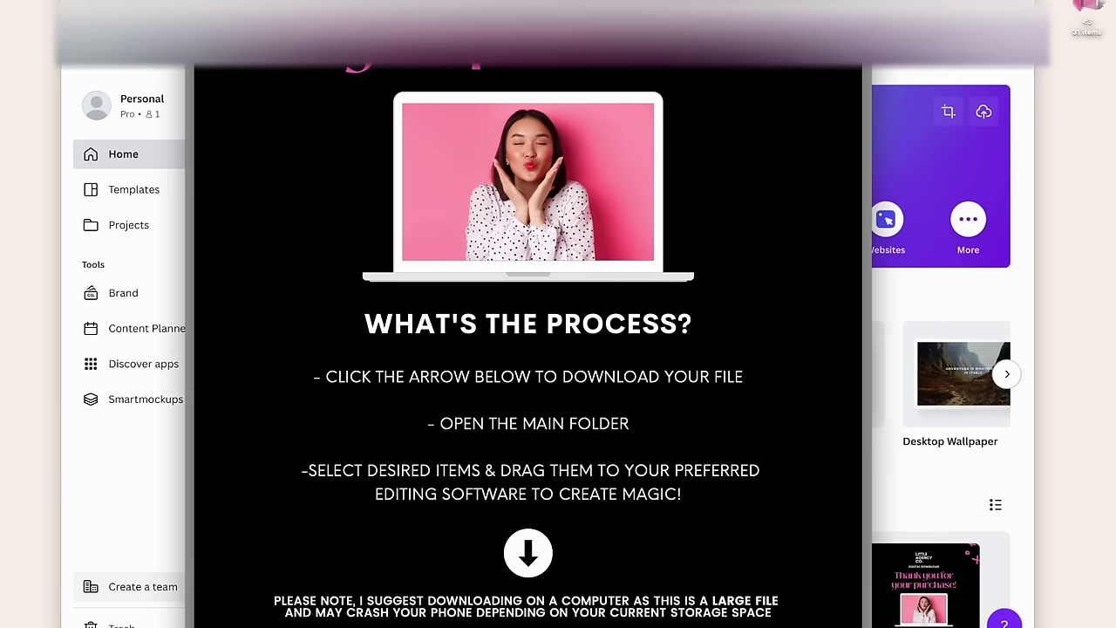
scroll(734, 452, down, 3)
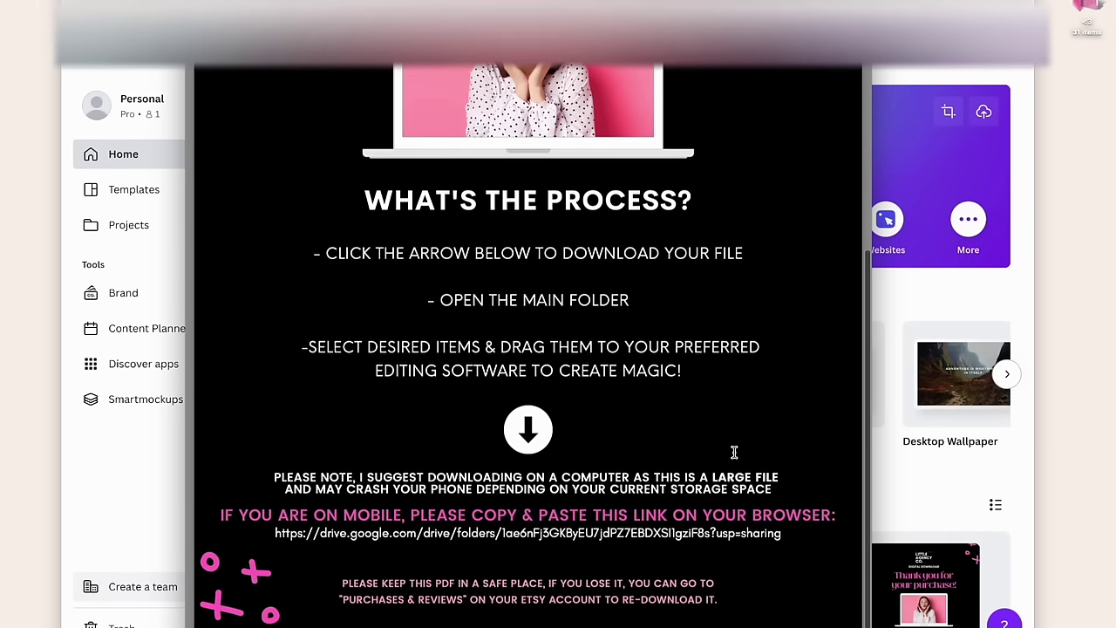
click(534, 448)
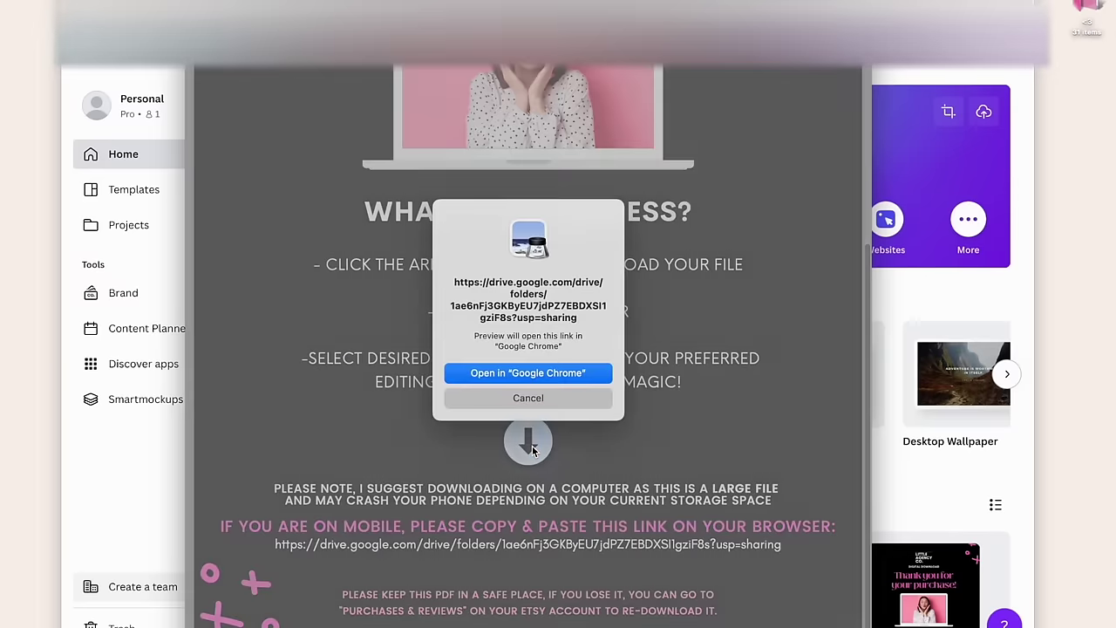
- Open the shared link in Chrome and download the whole 'MOCKUPS unzipped' folder as a zip
click(542, 374)
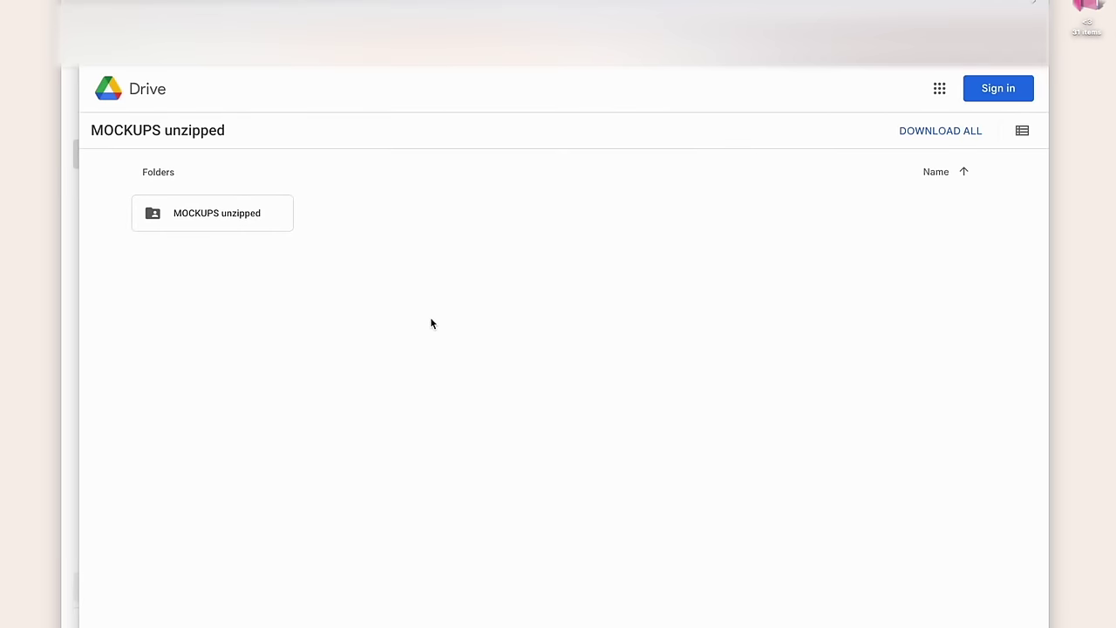
double_click(209, 211)
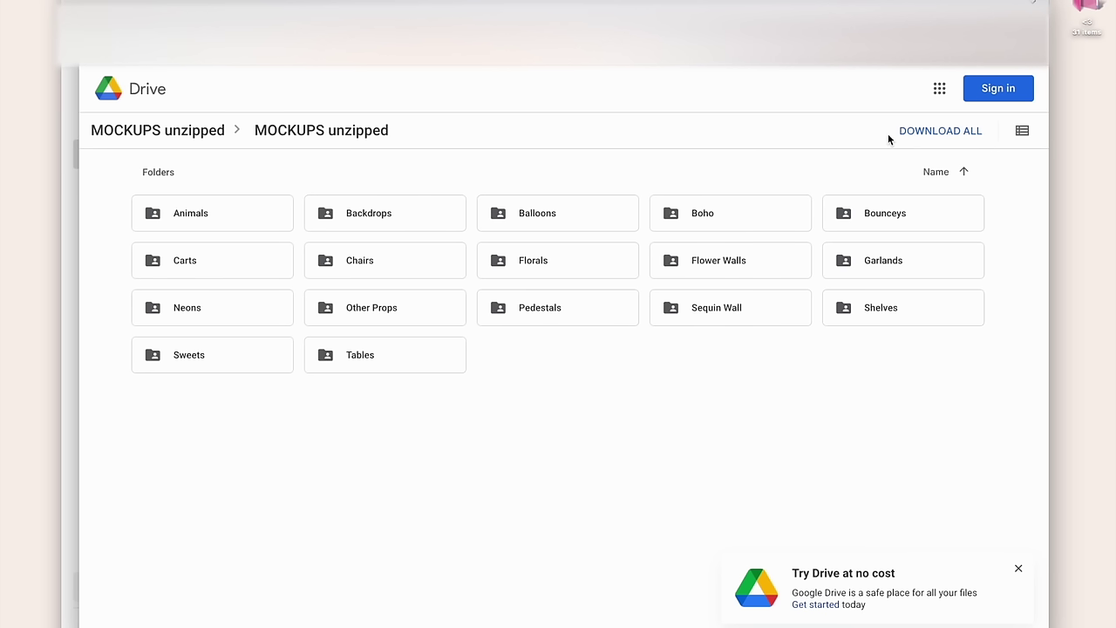
mouse_move(695, 211)
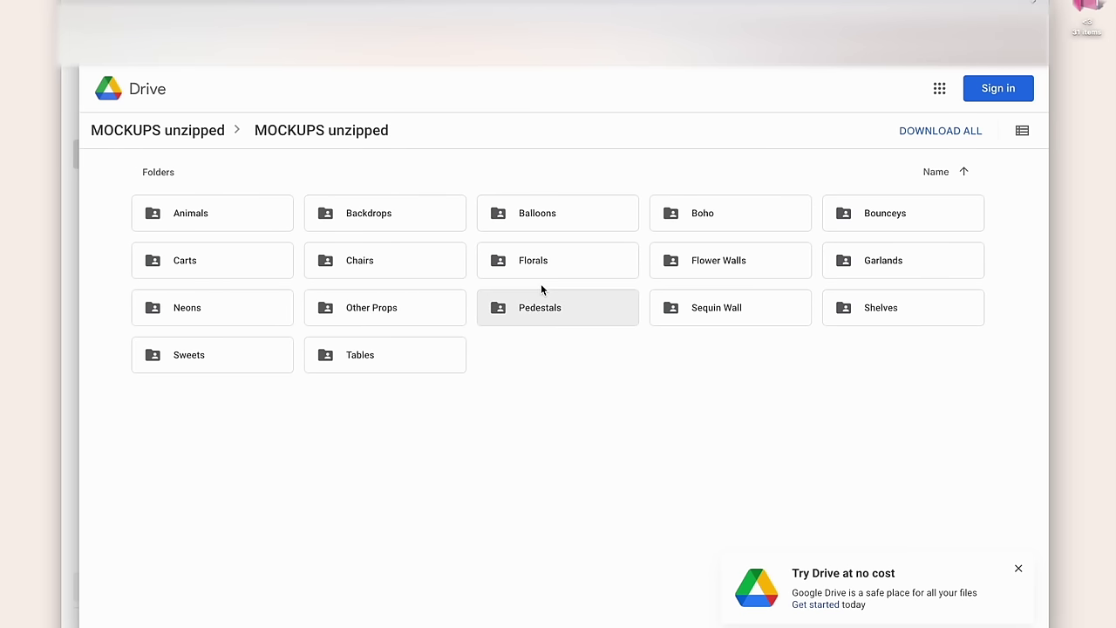
click(929, 137)
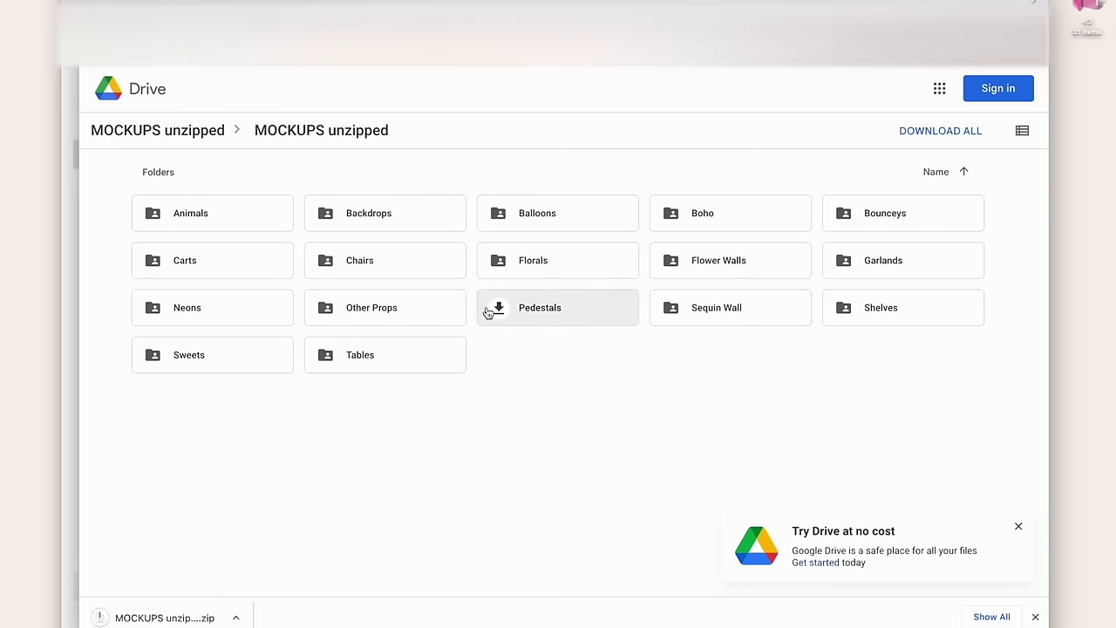
- Extract the zip, open the 'MOCKUPS unzipped' folder of 17 prop subfolders, and return to Canva
click(166, 617)
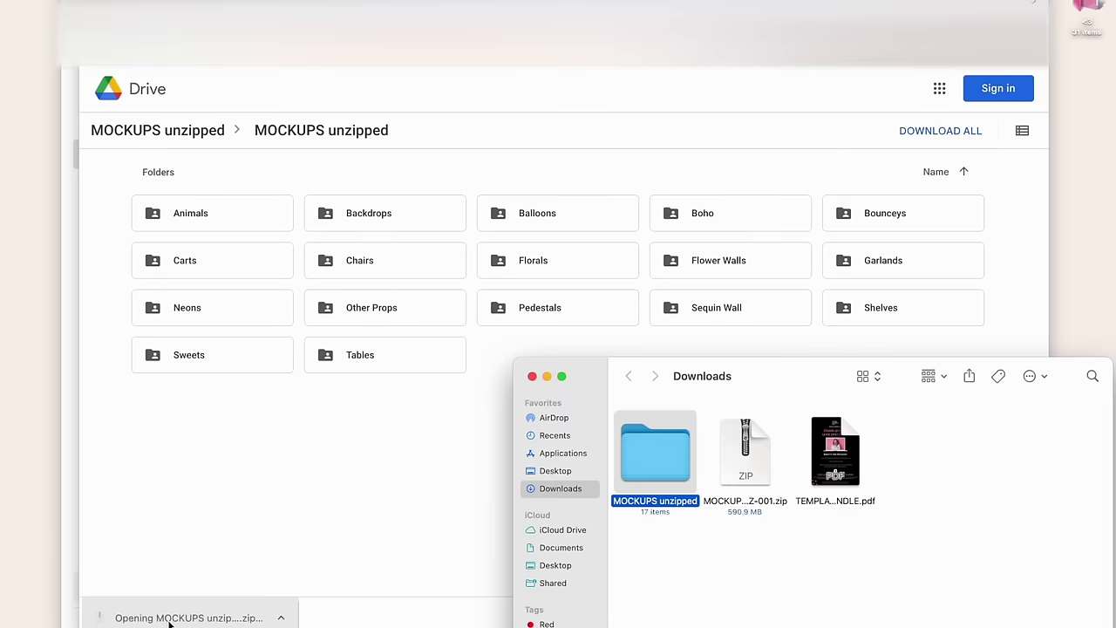
double_click(641, 458)
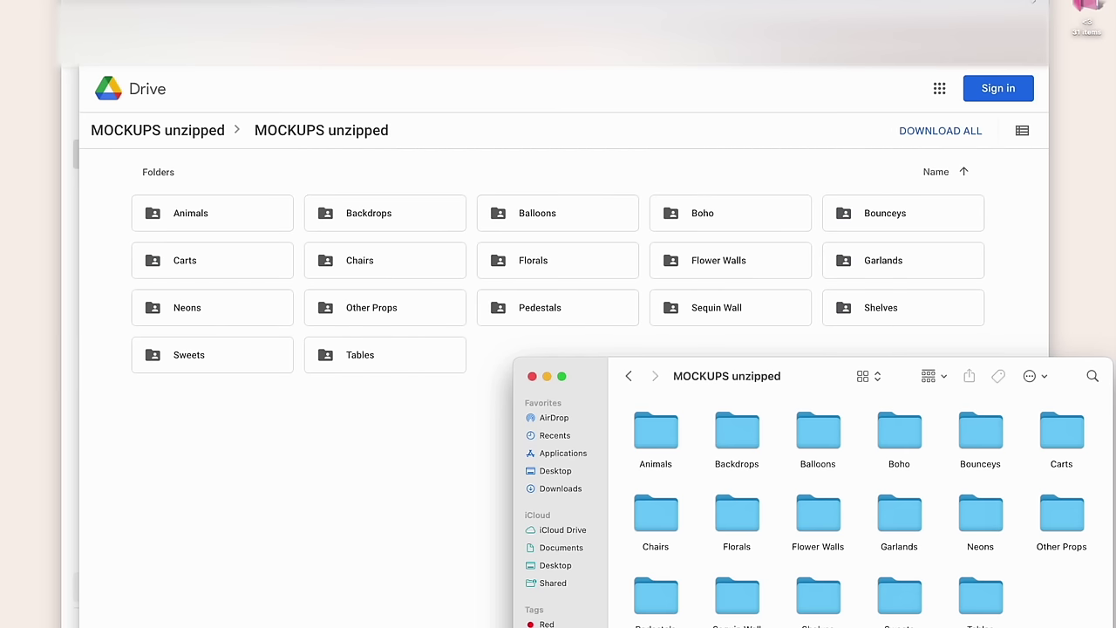
key(super+w)
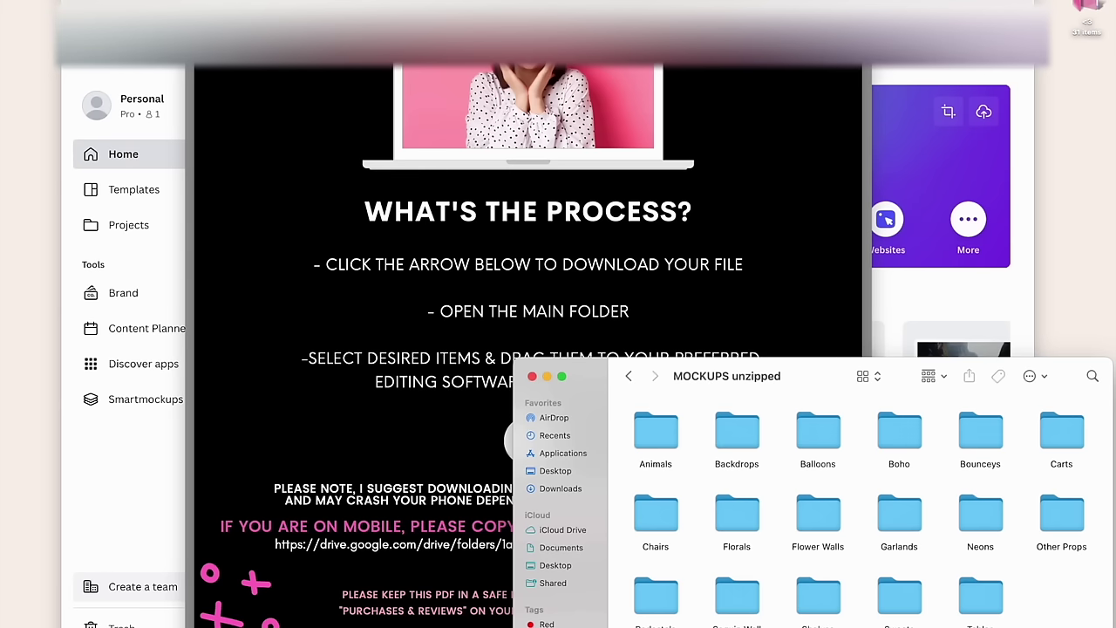
key(super+w)
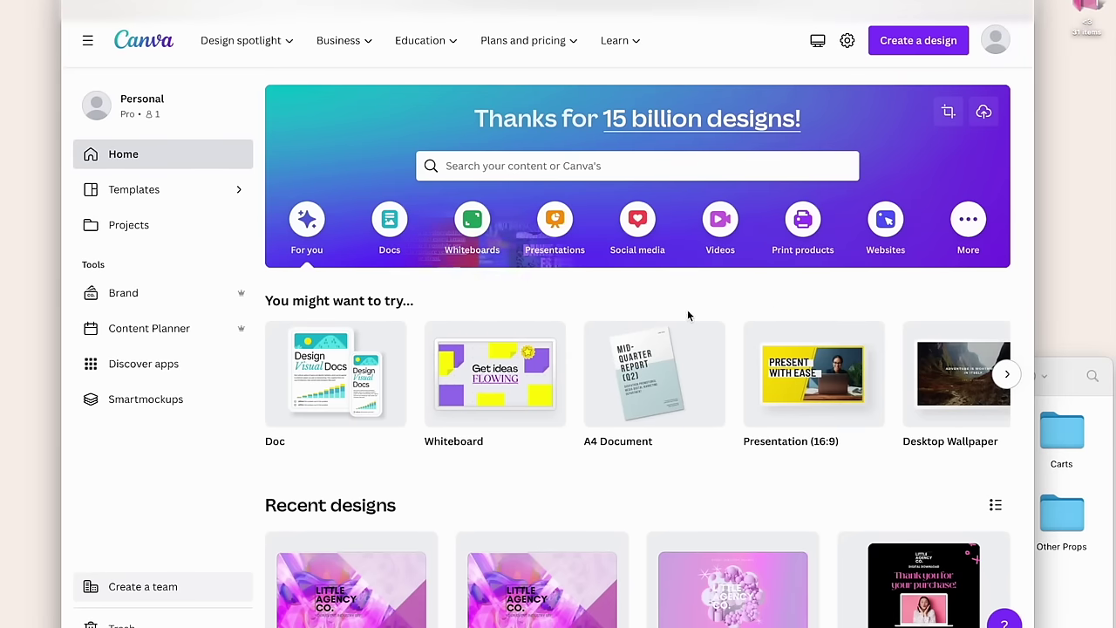
- Create a blank Desktop Wallpaper design from the Create a design menu
click(914, 43)
scroll(817, 294, down, 2)
scroll(820, 298, up, 1)
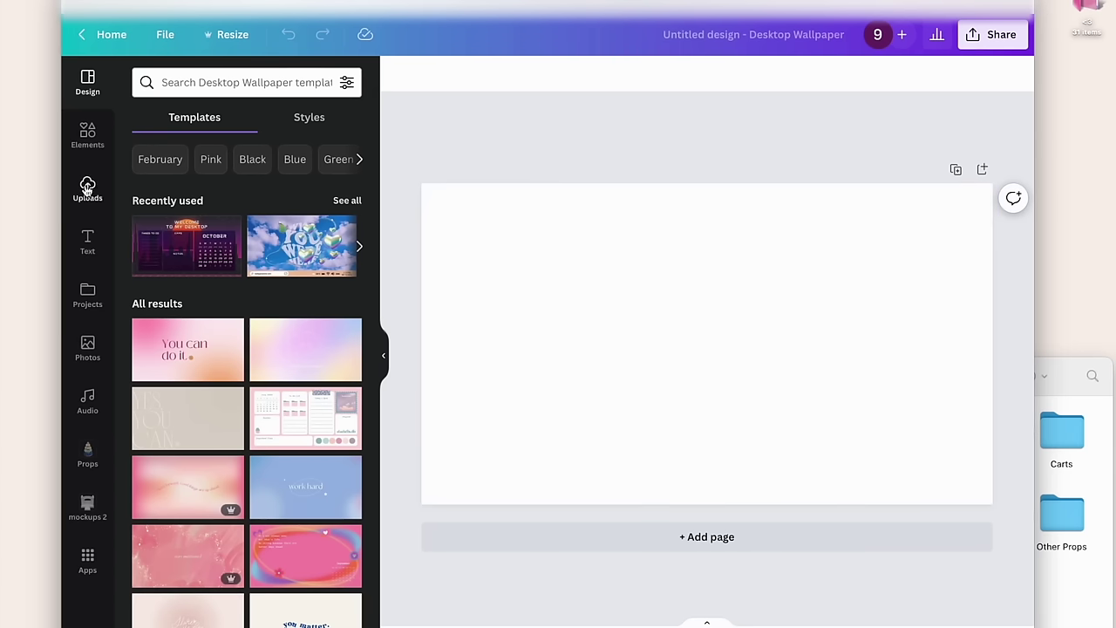
click(198, 83)
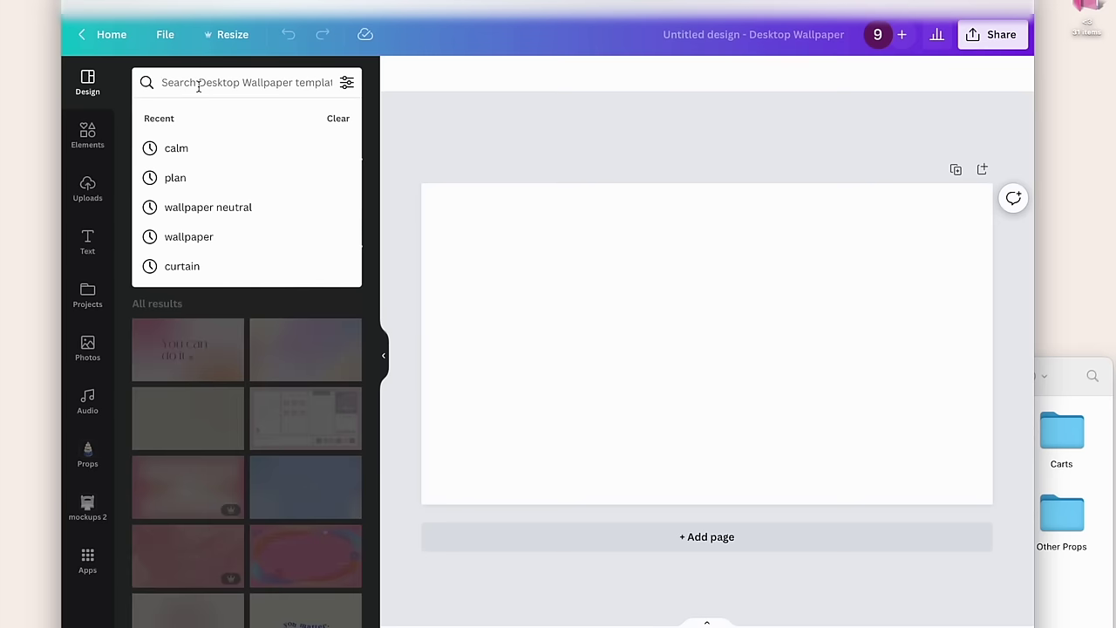
- Search 'white wall' in templates, then repeat the search in Elements
text(whit)
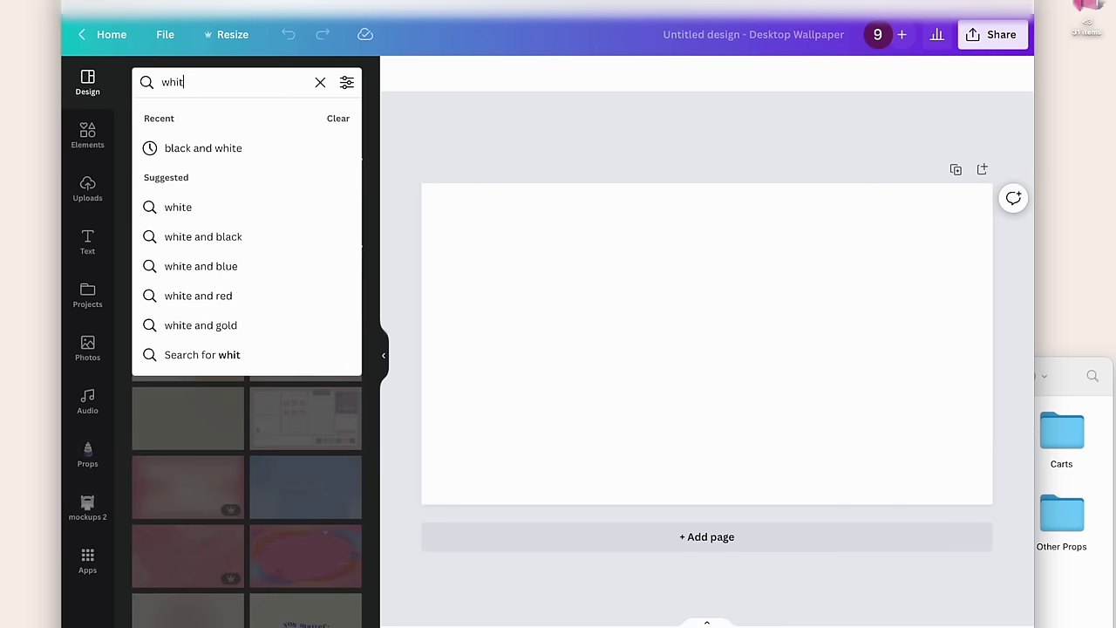
text(e wall)
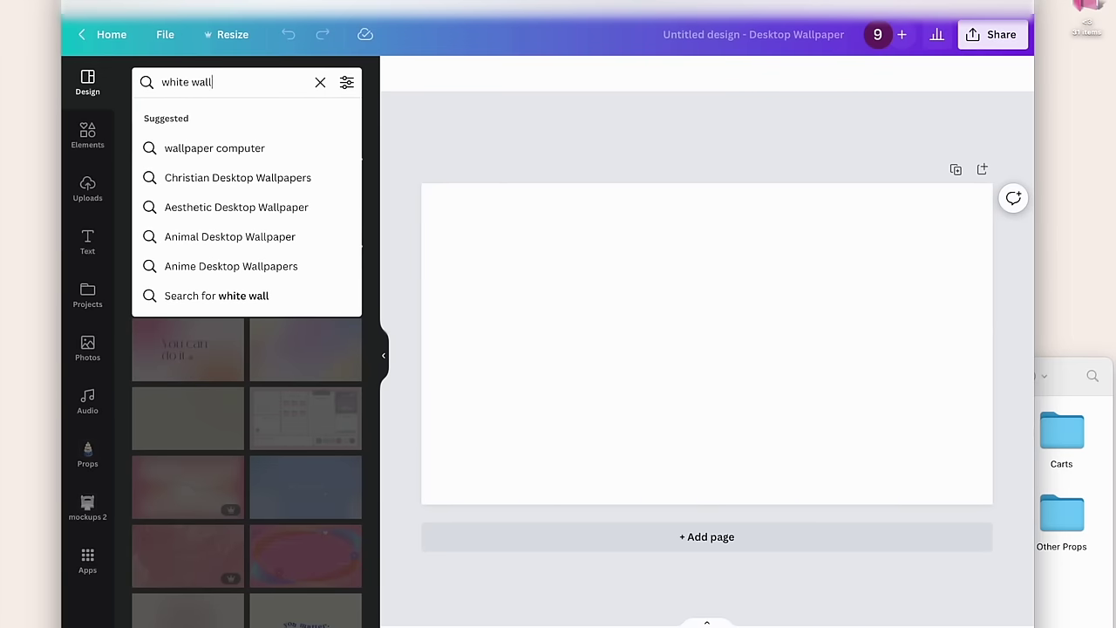
key(Return)
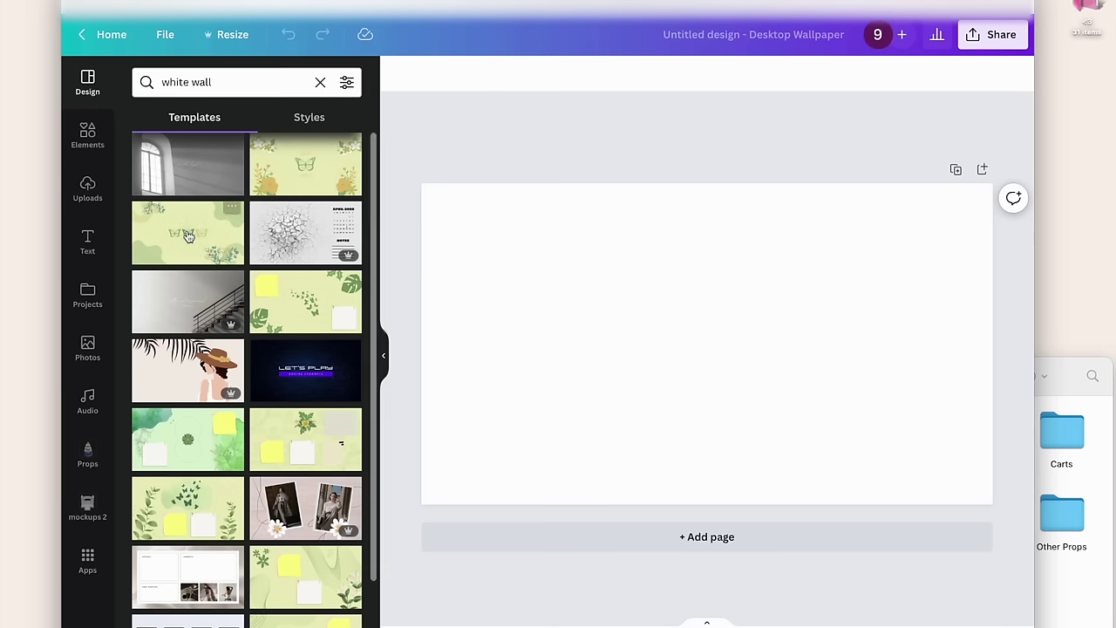
click(87, 133)
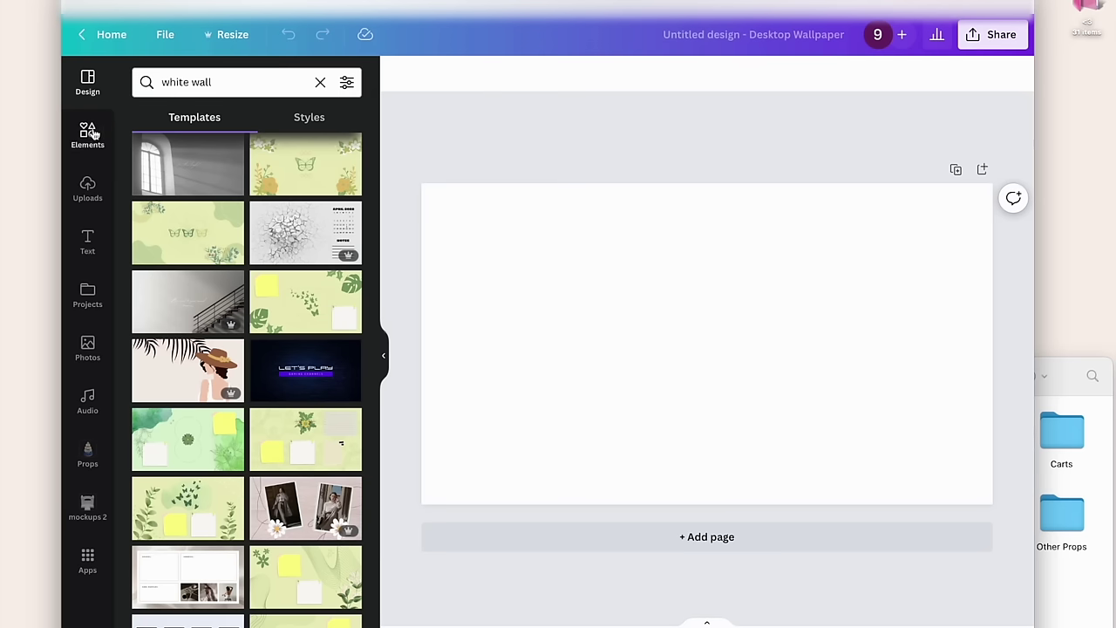
click(218, 82)
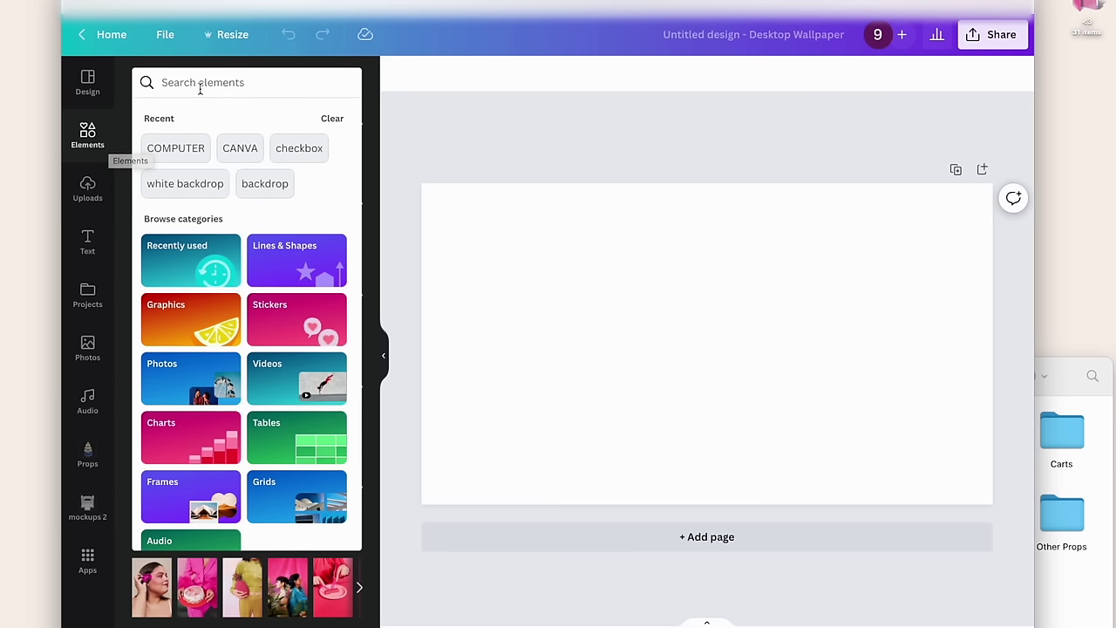
text(white wall)
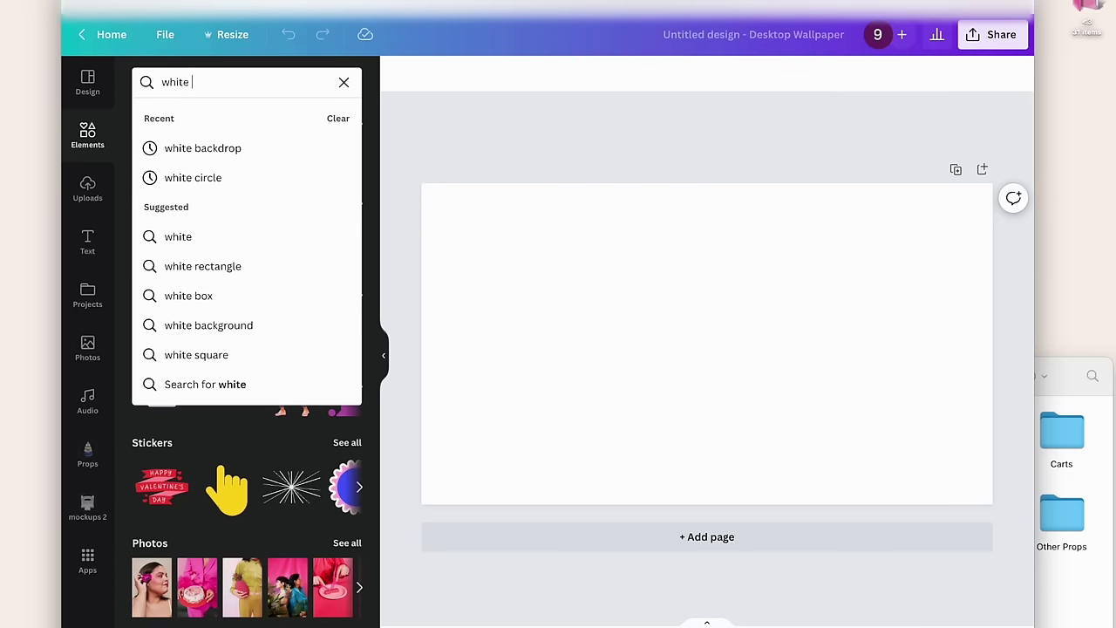
key(Return)
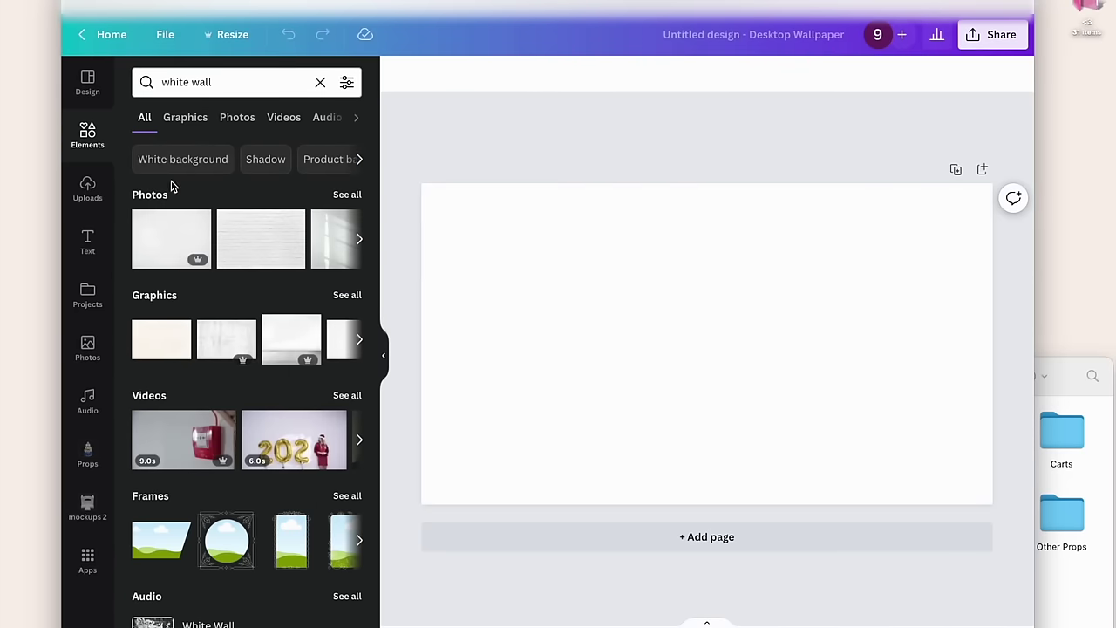
- Show all 'white wall' photo results and scroll through them
click(346, 196)
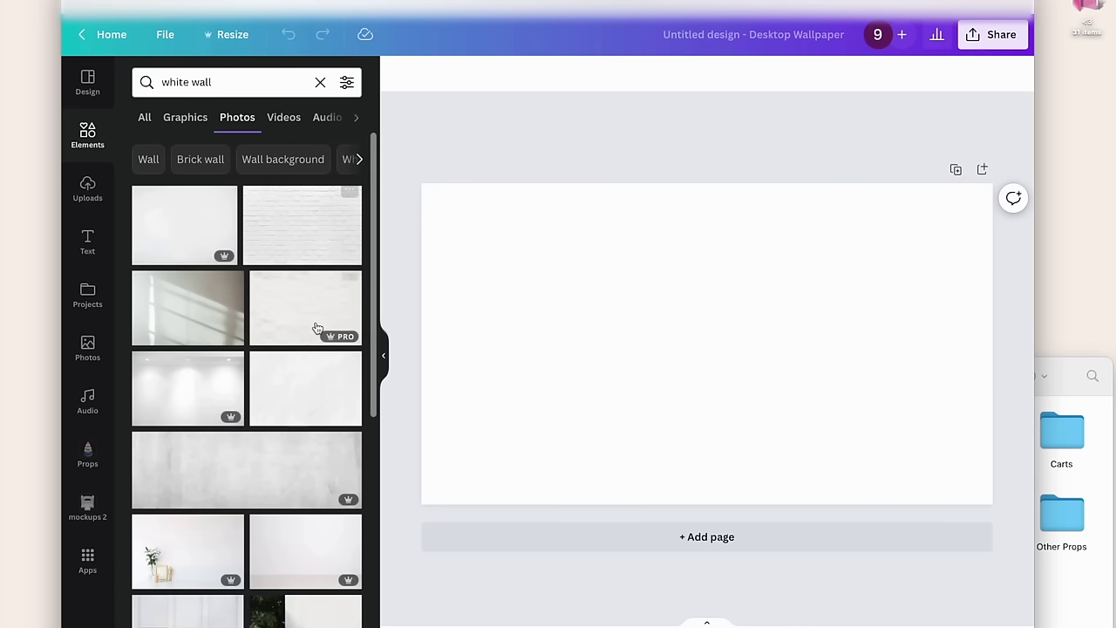
scroll(272, 467, down, 3)
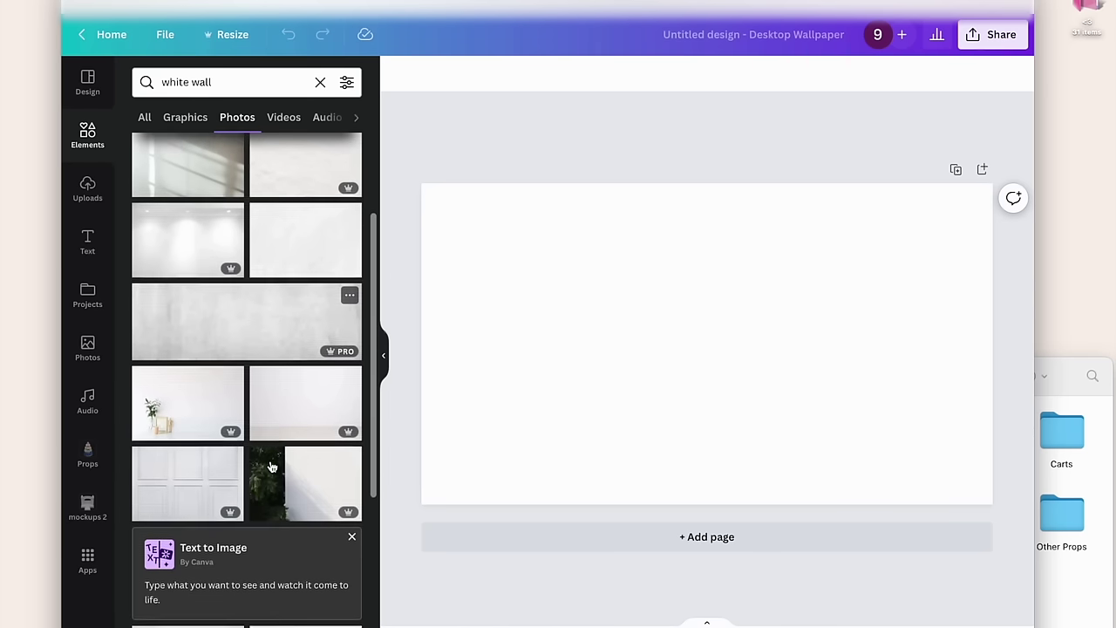
scroll(272, 467, up, 4)
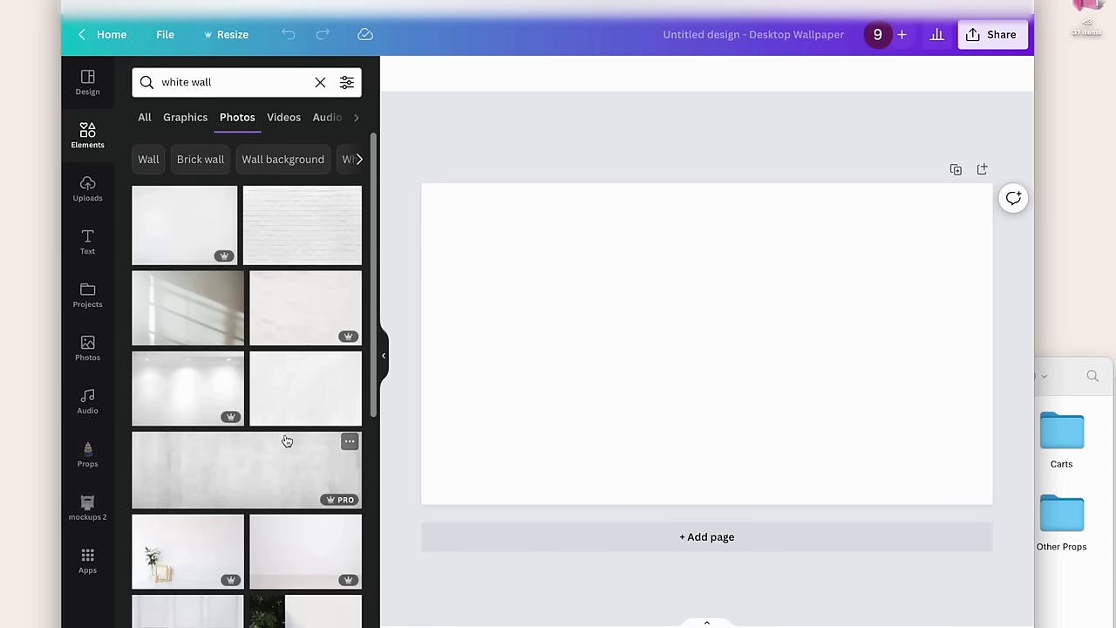
scroll(287, 441, down, 6)
scroll(287, 441, down, 3)
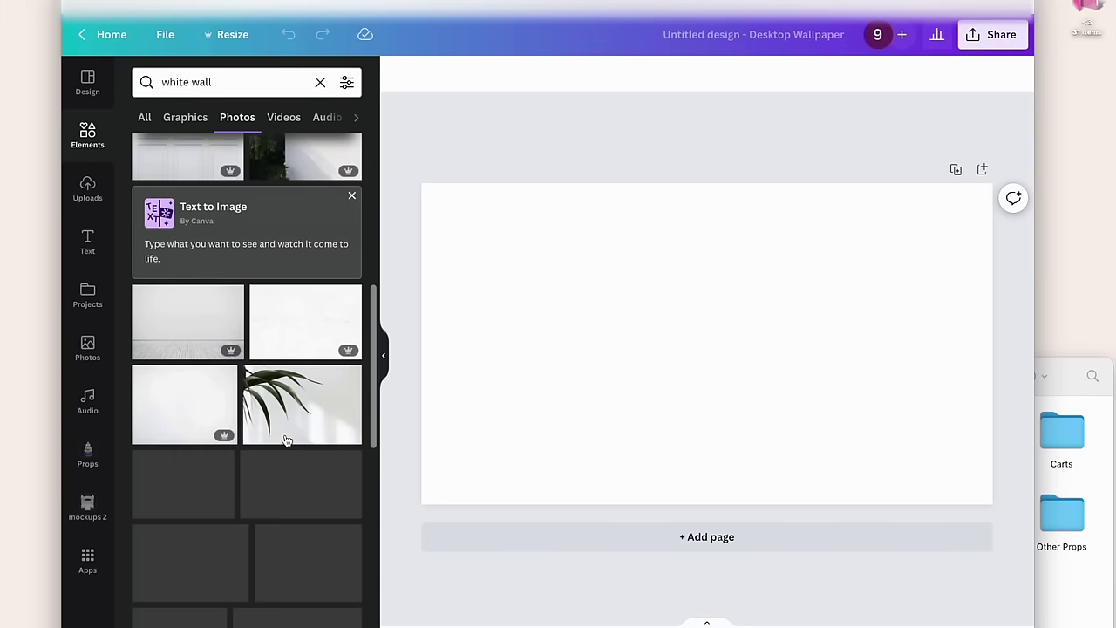
scroll(286, 441, down, 3)
scroll(286, 441, down, 3)
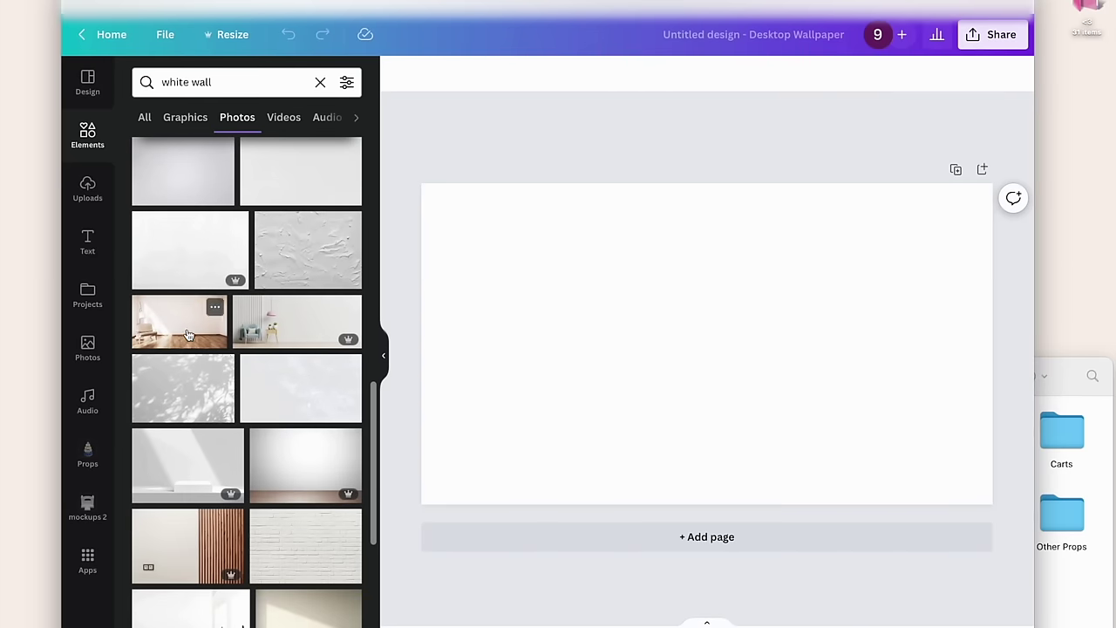
- Add the empty white-walled room photo and enlarge it to cover the whole page
click(188, 334)
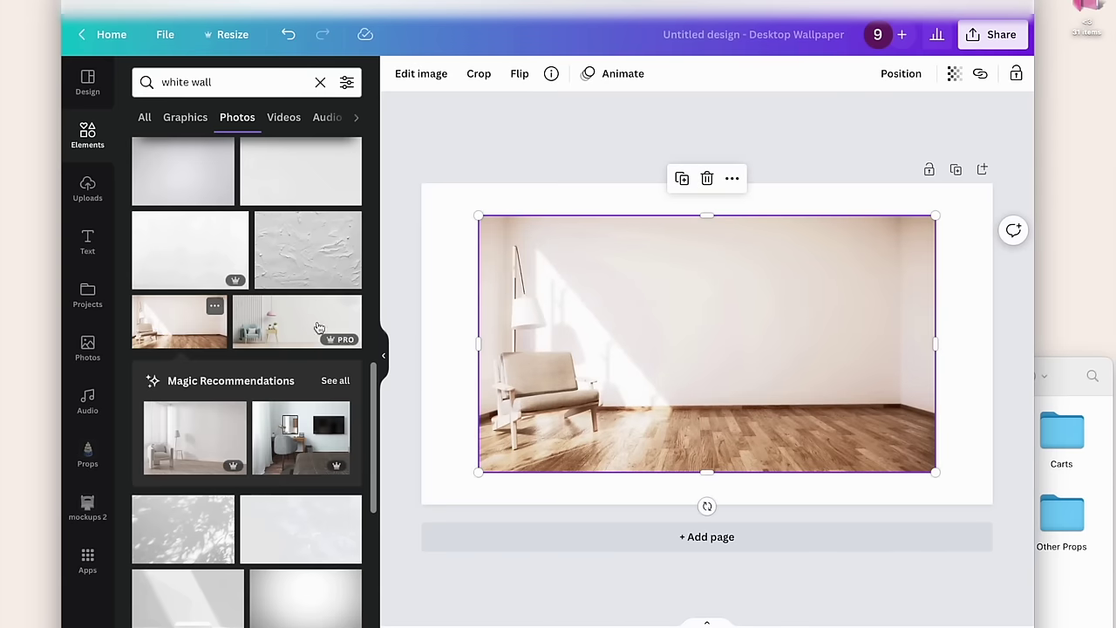
drag(478, 213, 164, 68)
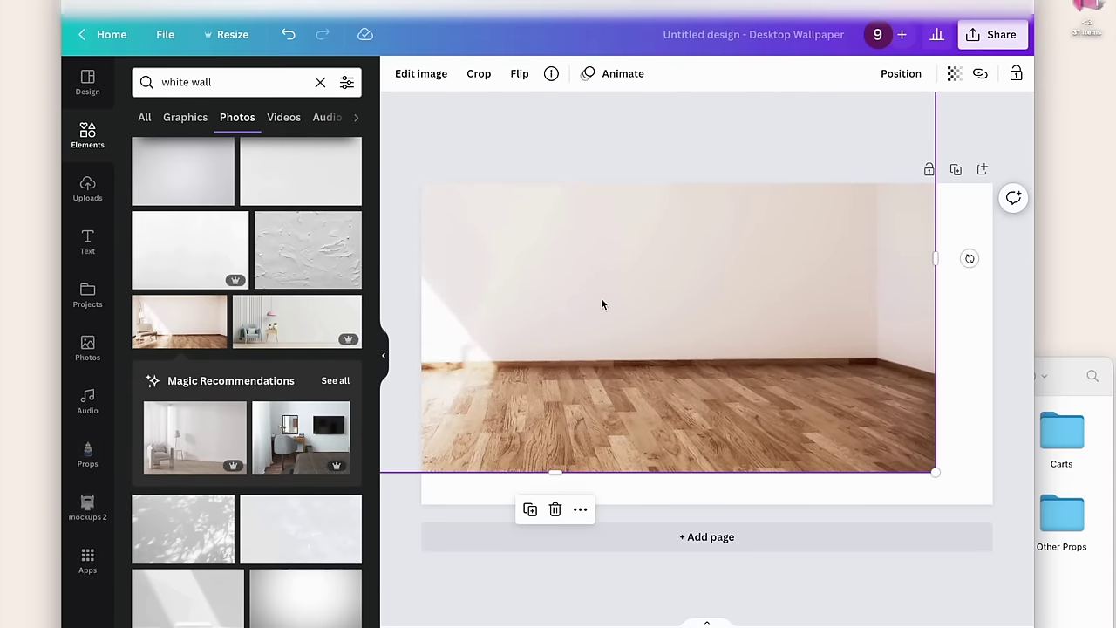
drag(603, 304, 719, 367)
drag(993, 505, 1025, 523)
drag(830, 423, 808, 415)
- Deselect the photo and bring the Finder 'MOCKUPS unzipped' folder forward
click(880, 595)
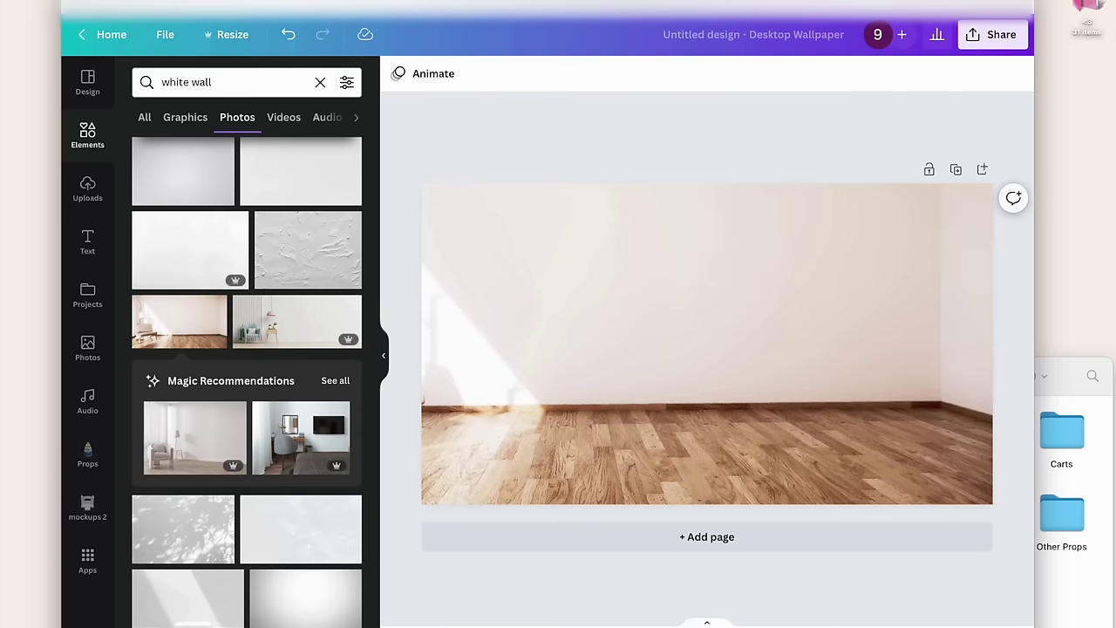
scroll(707, 349, up, 2)
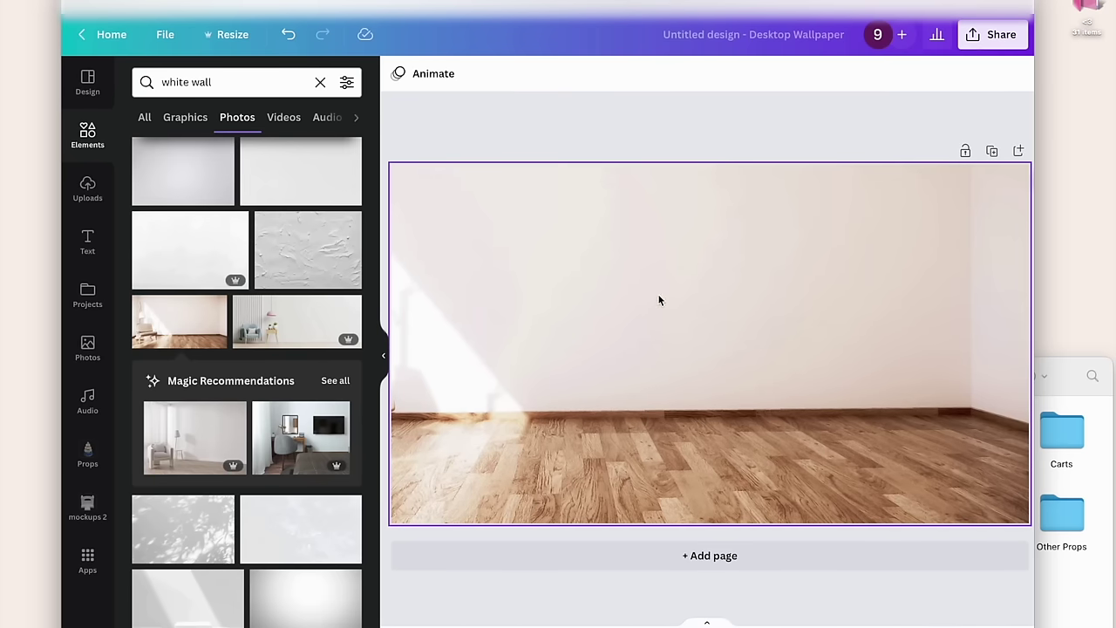
click(1086, 588)
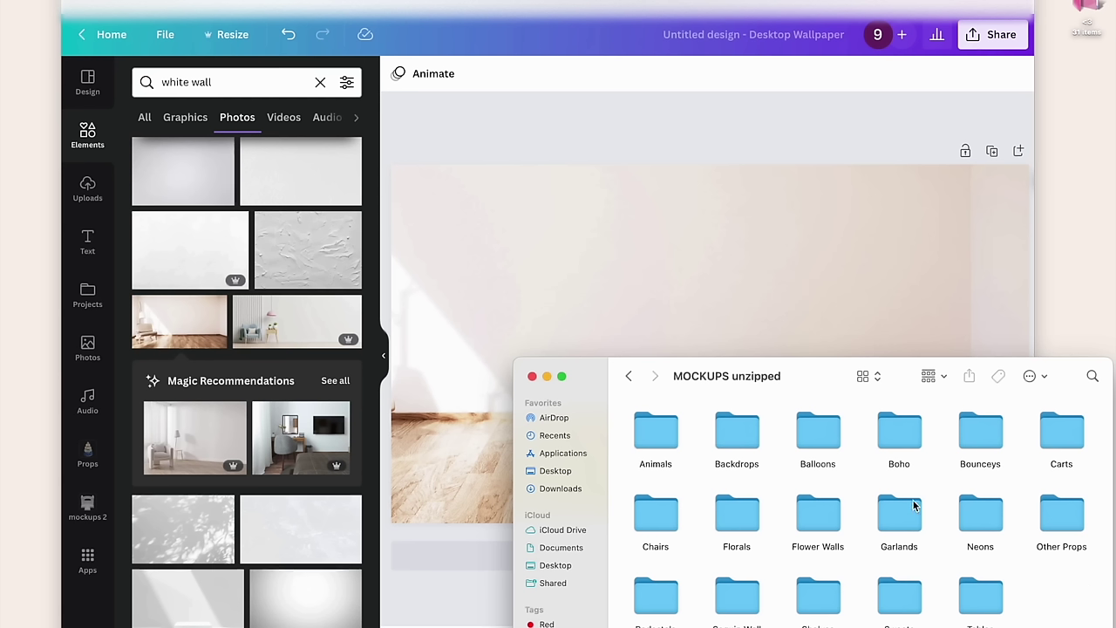
- Open the Backdrops folder and upload chiara pink.png into Canva
double_click(745, 442)
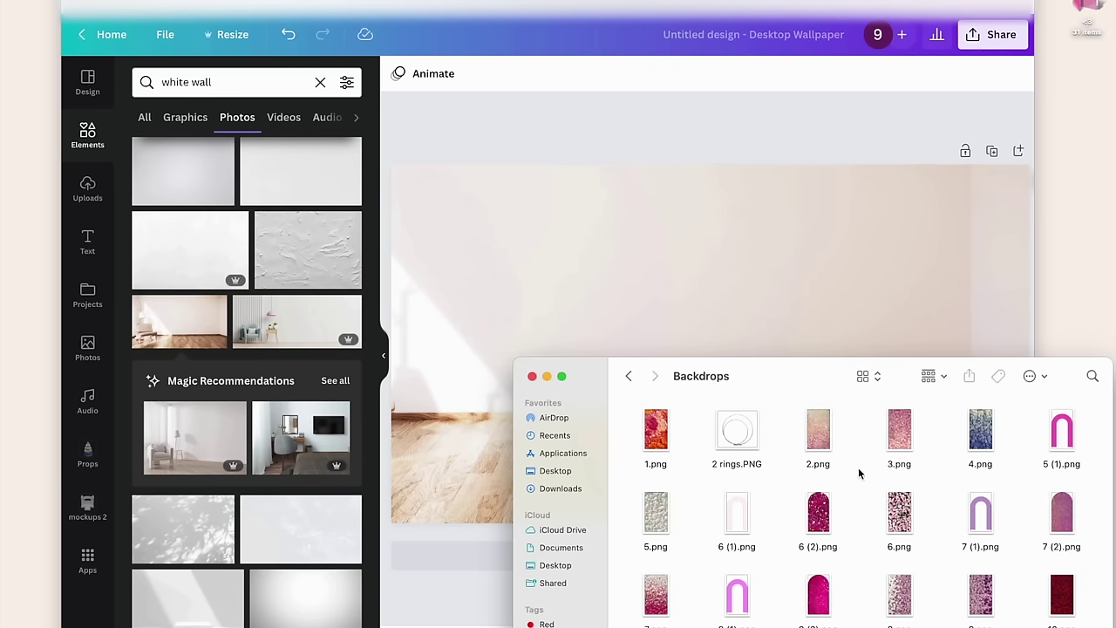
scroll(900, 555, down, 15)
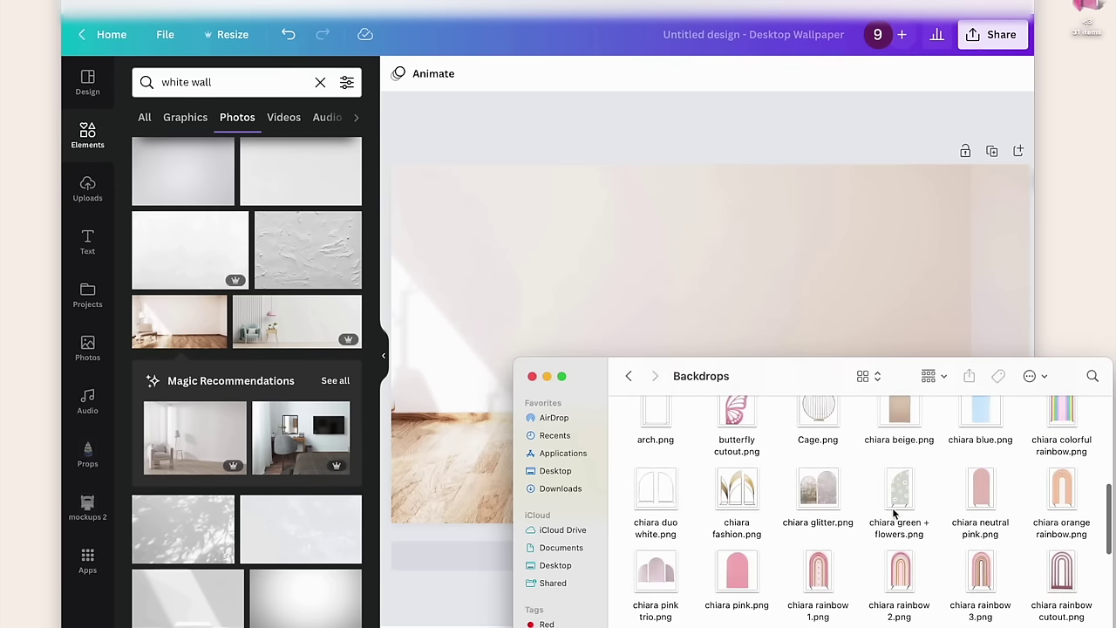
scroll(893, 513, down, 8)
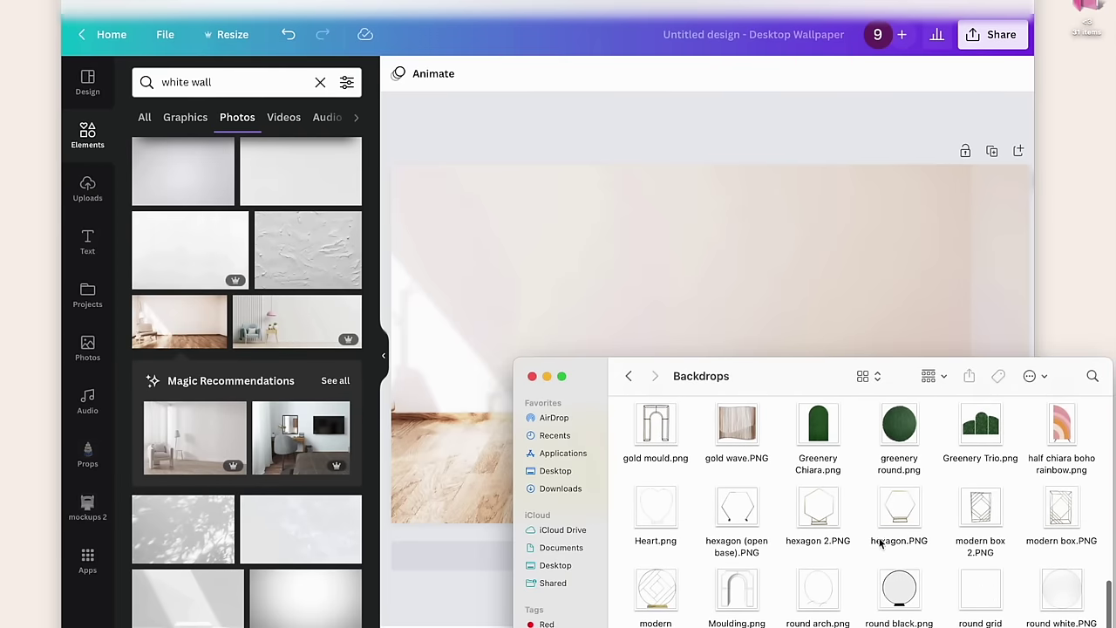
scroll(929, 518, up, 8)
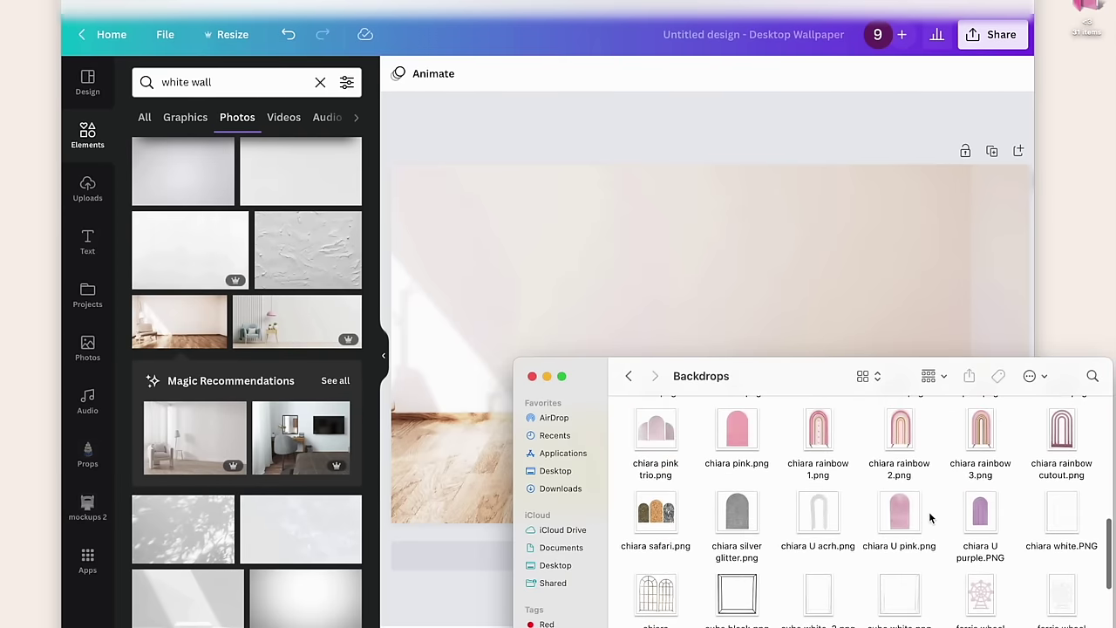
scroll(929, 518, up, 2)
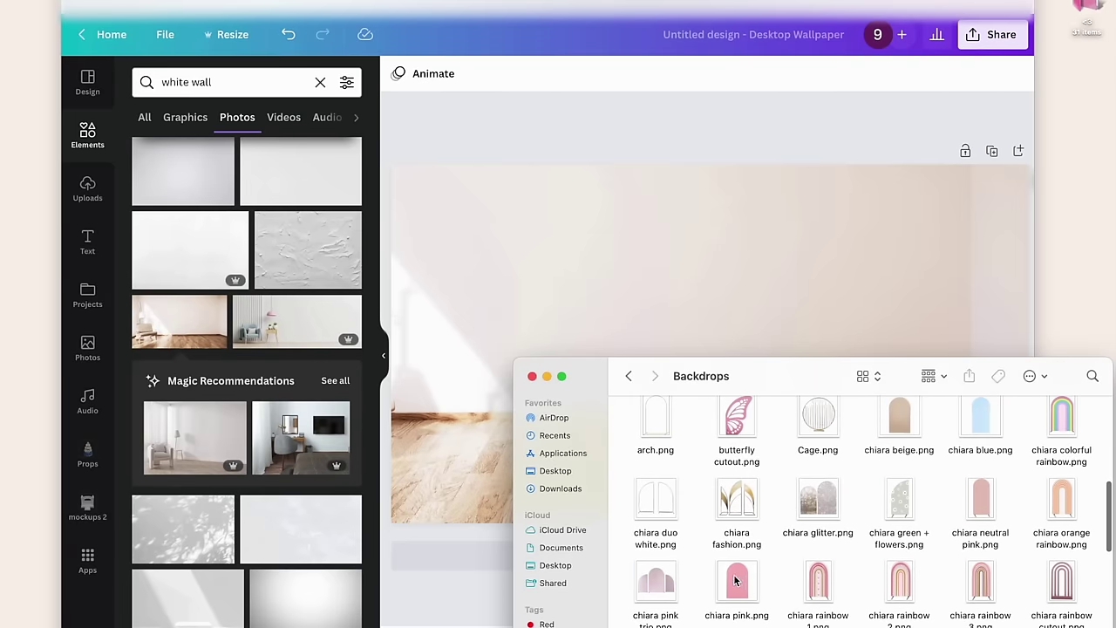
click(736, 584)
drag(736, 584, 366, 418)
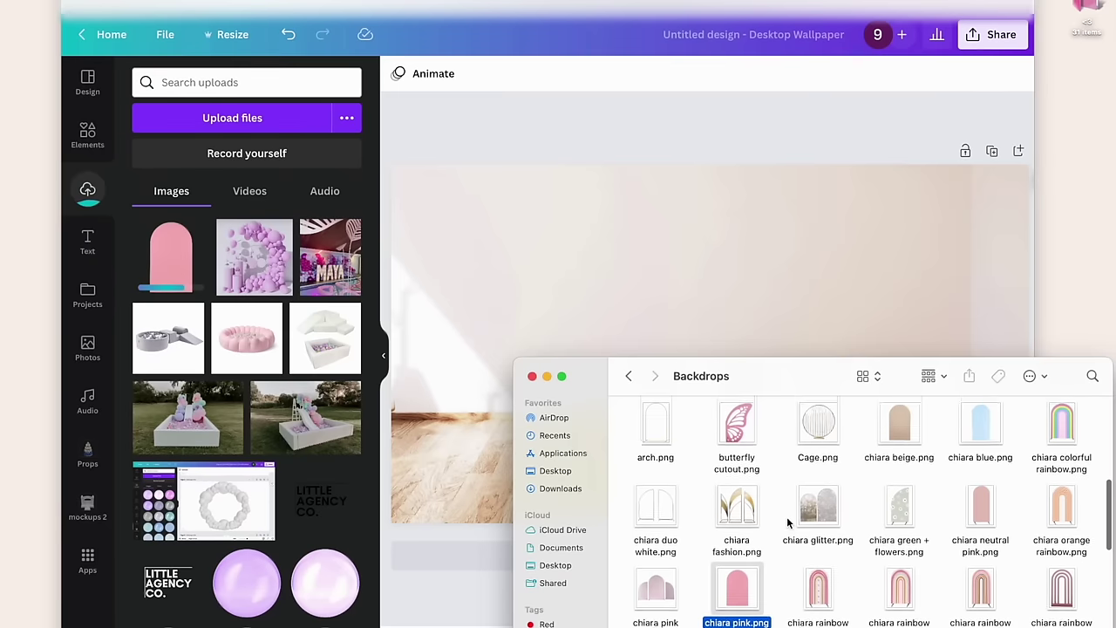
- Upload butterfly cutout.png and chiara silver glitter.png into Canva as well
scroll(789, 523, up, 2)
drag(736, 470, 301, 473)
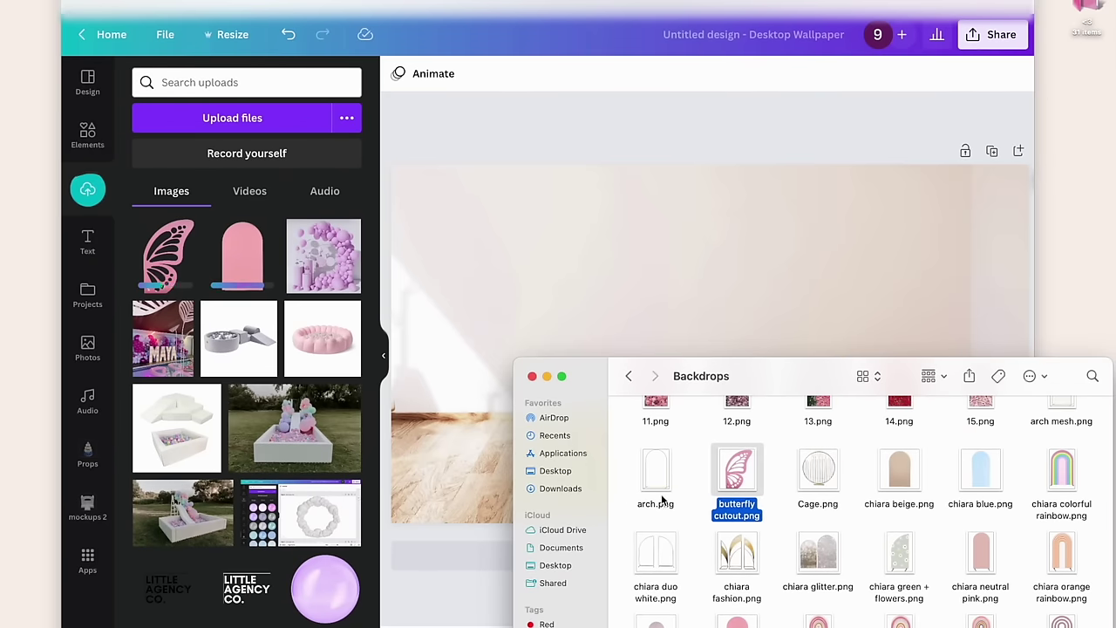
scroll(851, 566, up, 2)
scroll(852, 567, up, 5)
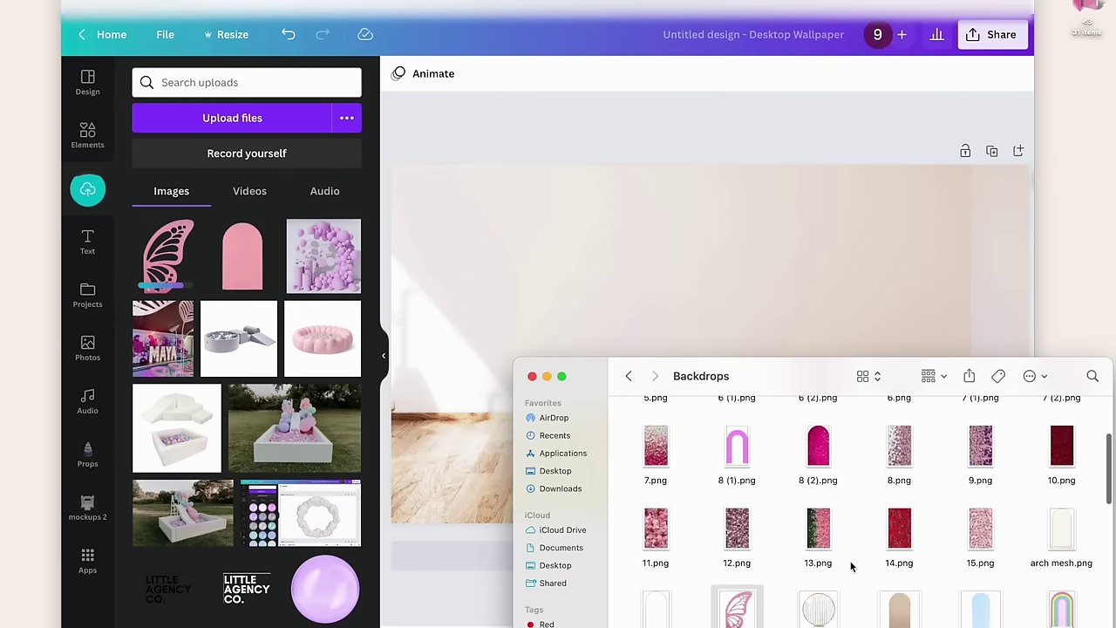
scroll(852, 567, down, 15)
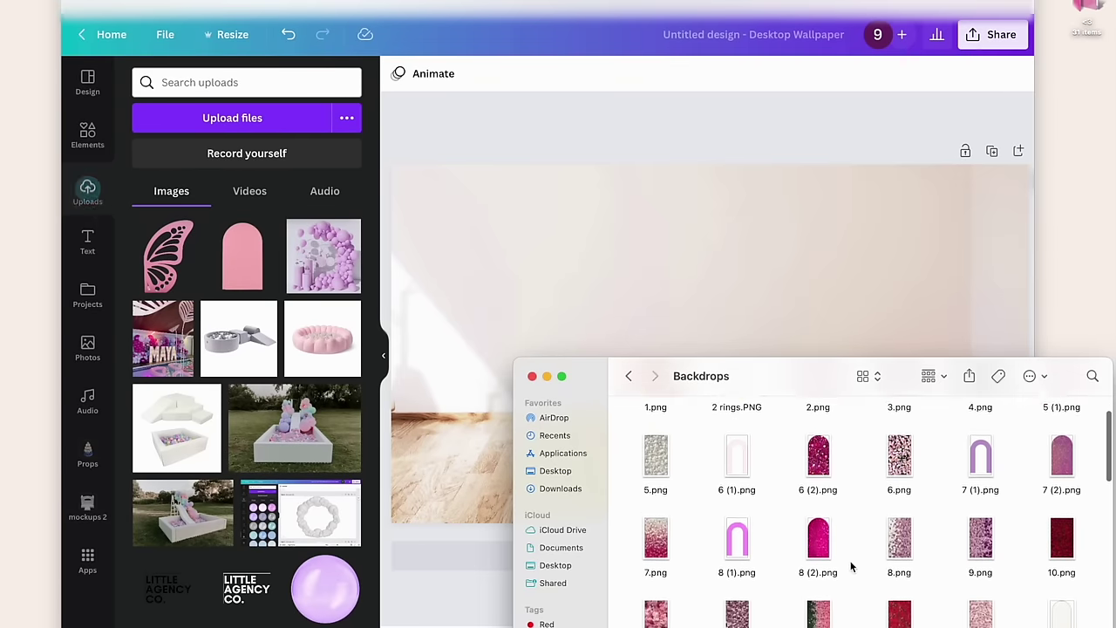
scroll(852, 567, down, 2)
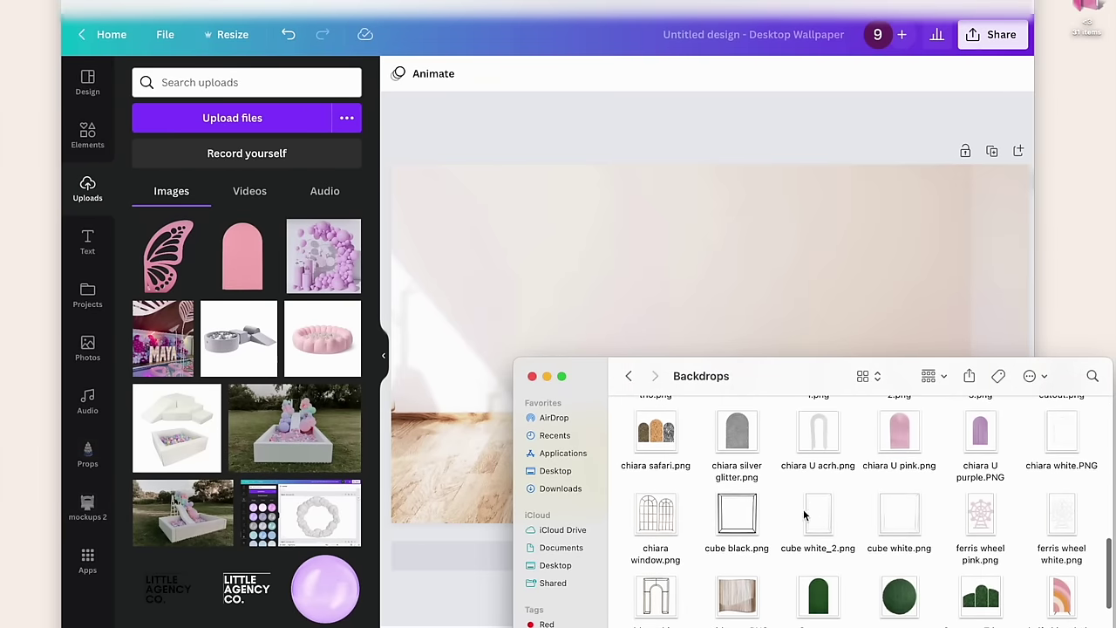
drag(733, 431, 288, 290)
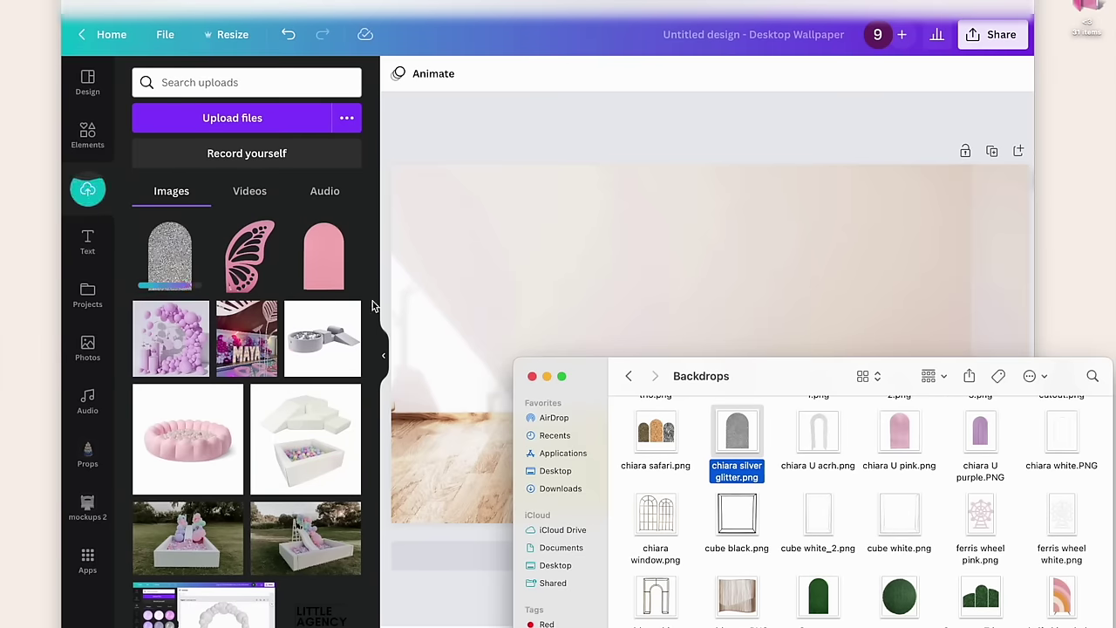
scroll(747, 503, up, 3)
scroll(747, 503, up, 8)
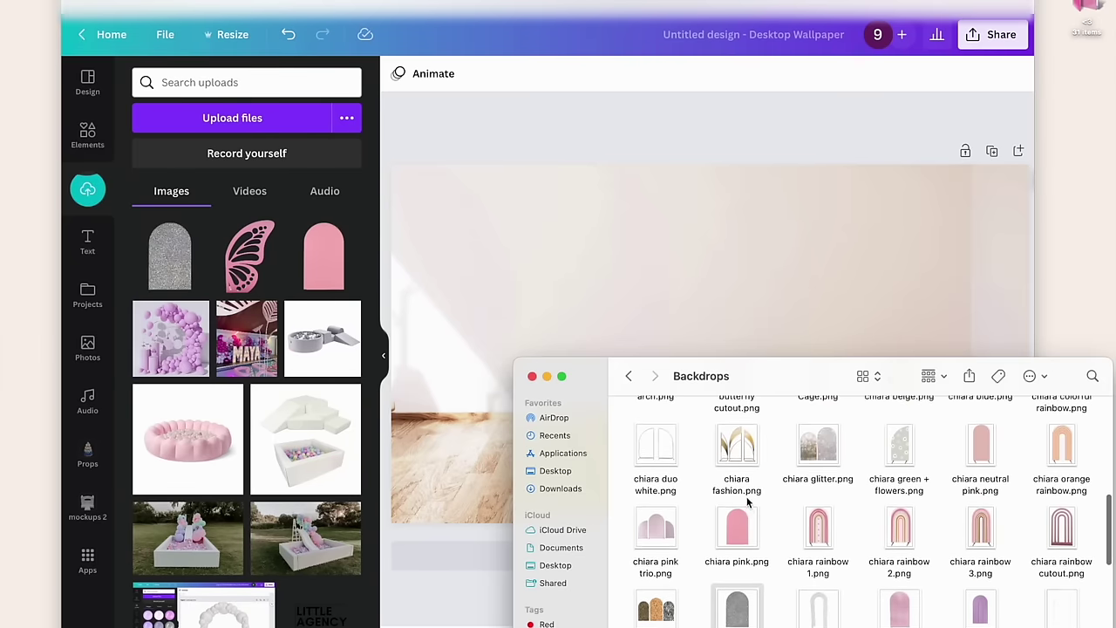
click(377, 273)
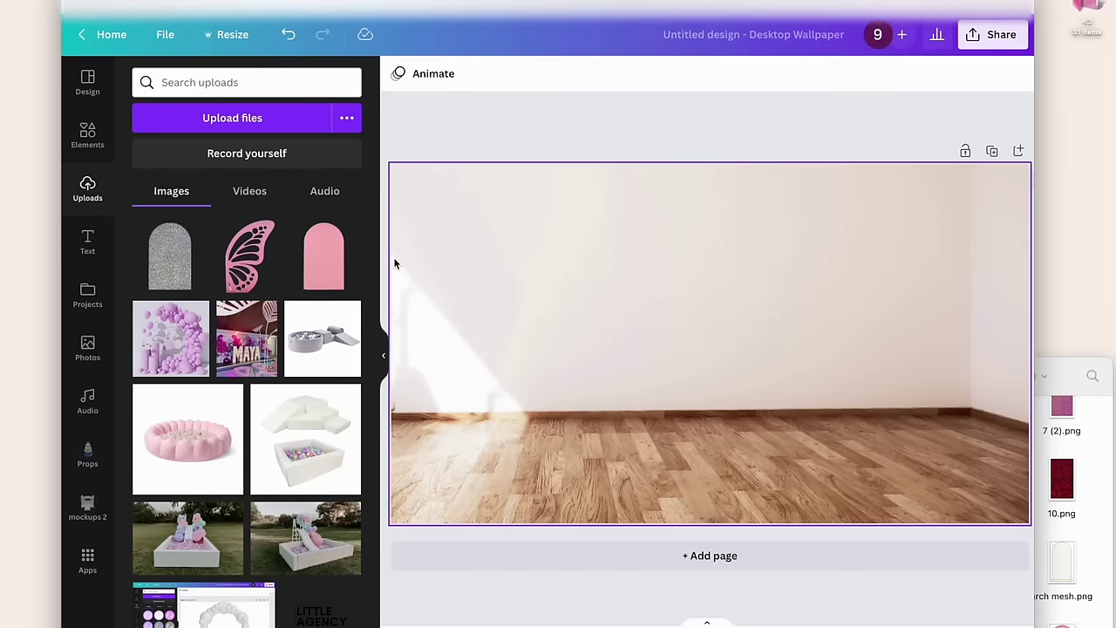
- Place the pink arch on the room photo, narrowed and moved up-left
click(329, 274)
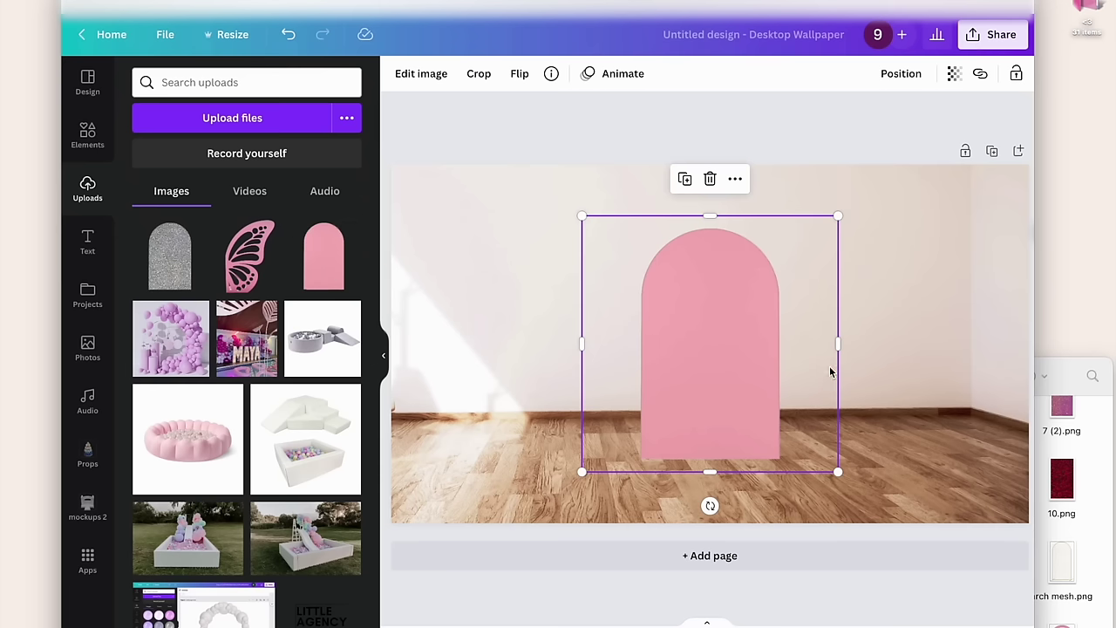
drag(837, 346, 790, 345)
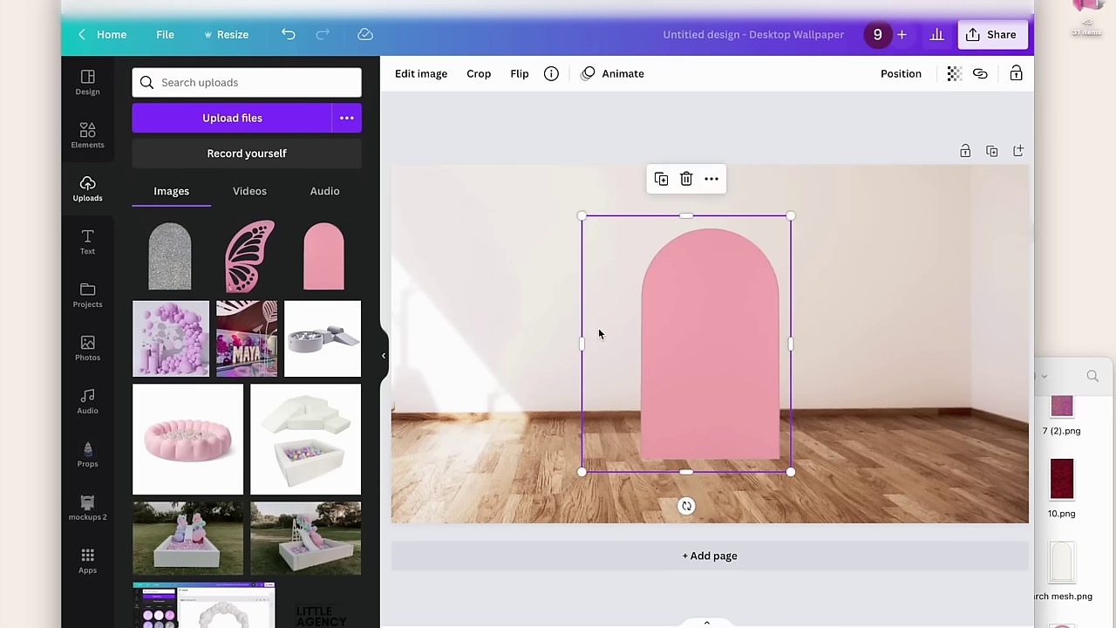
drag(582, 343, 629, 344)
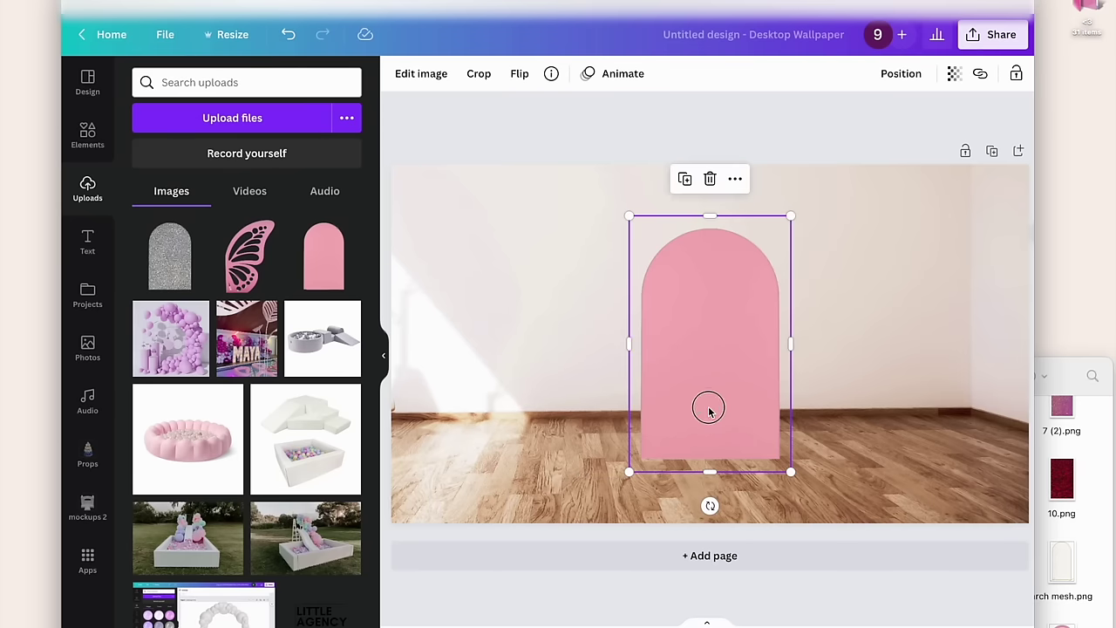
drag(709, 410, 666, 382)
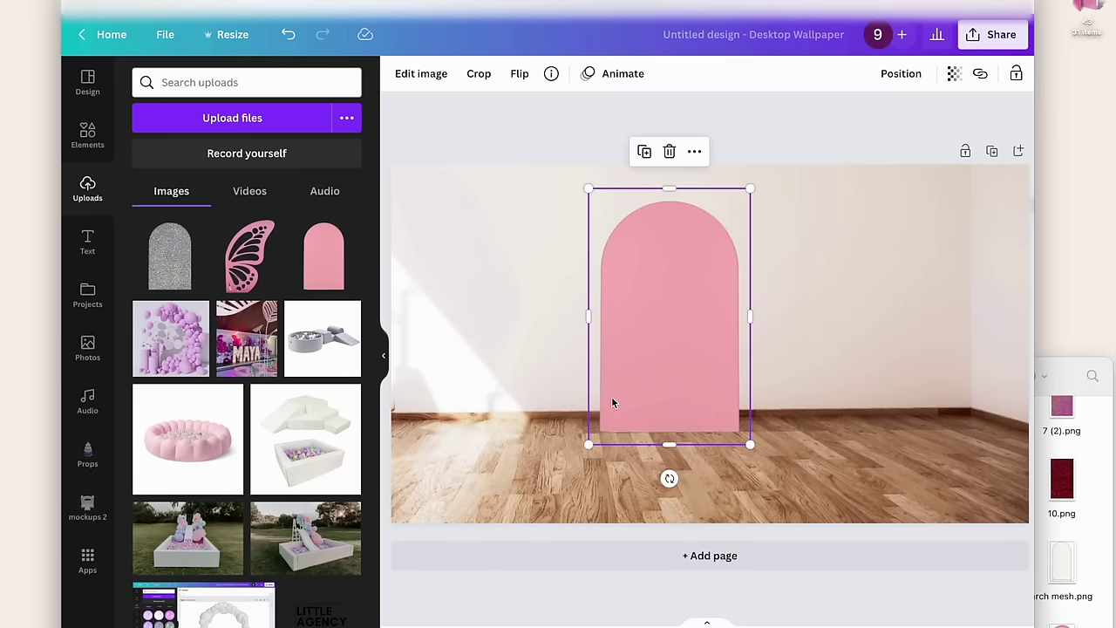
- Add the silver glitter arch, narrowed and slightly smaller, overlapping the pink arch's left side
click(185, 279)
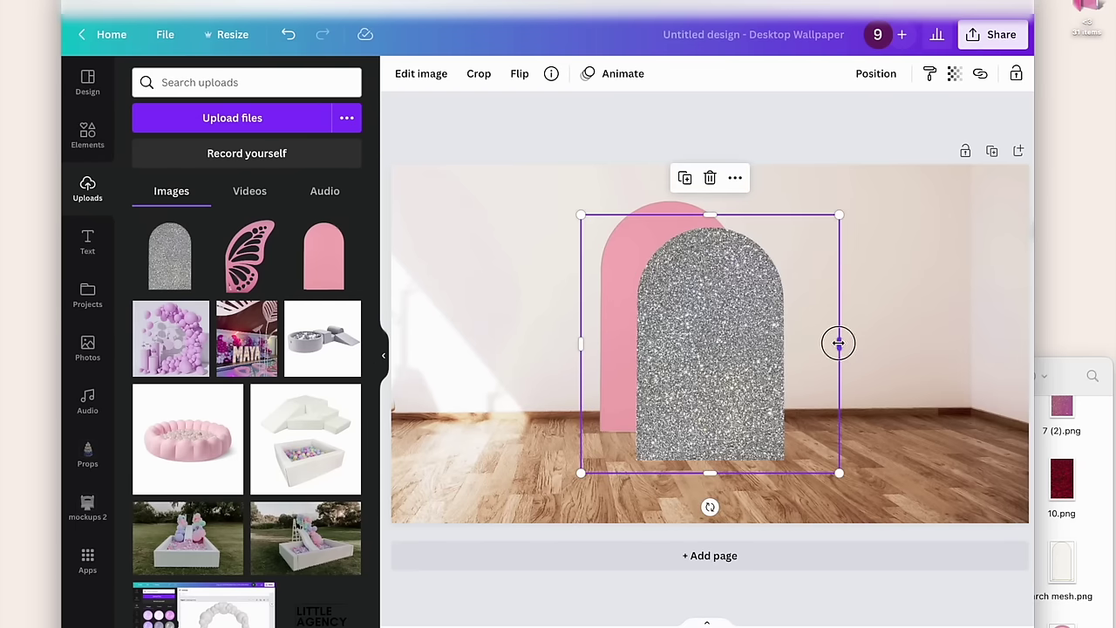
drag(838, 343, 793, 343)
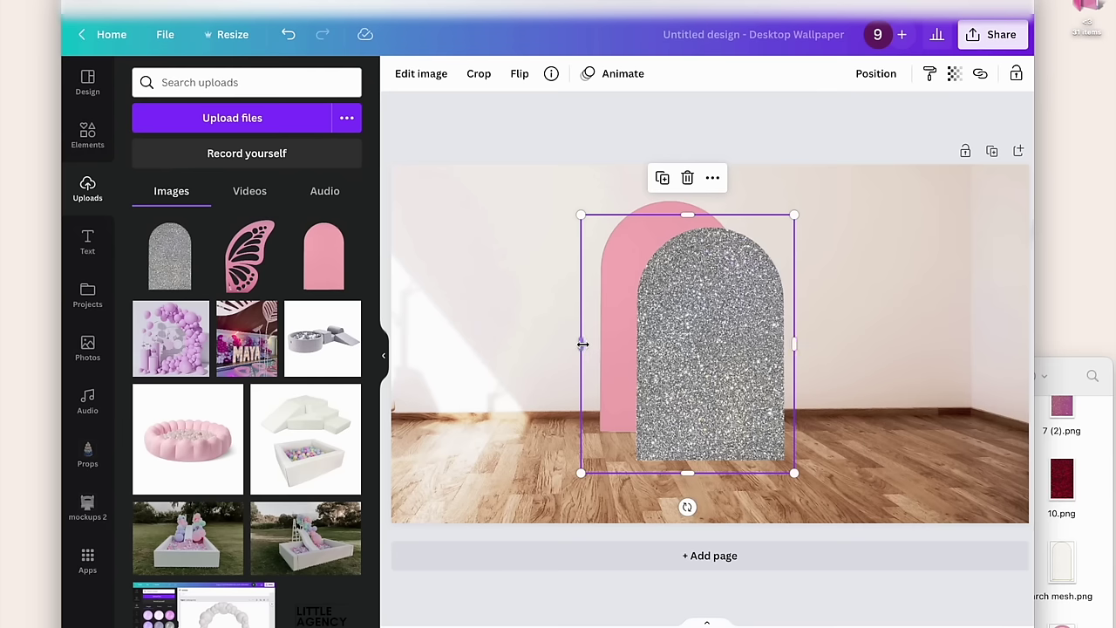
drag(583, 344, 629, 354)
drag(689, 376, 583, 355)
click(702, 323)
click(549, 300)
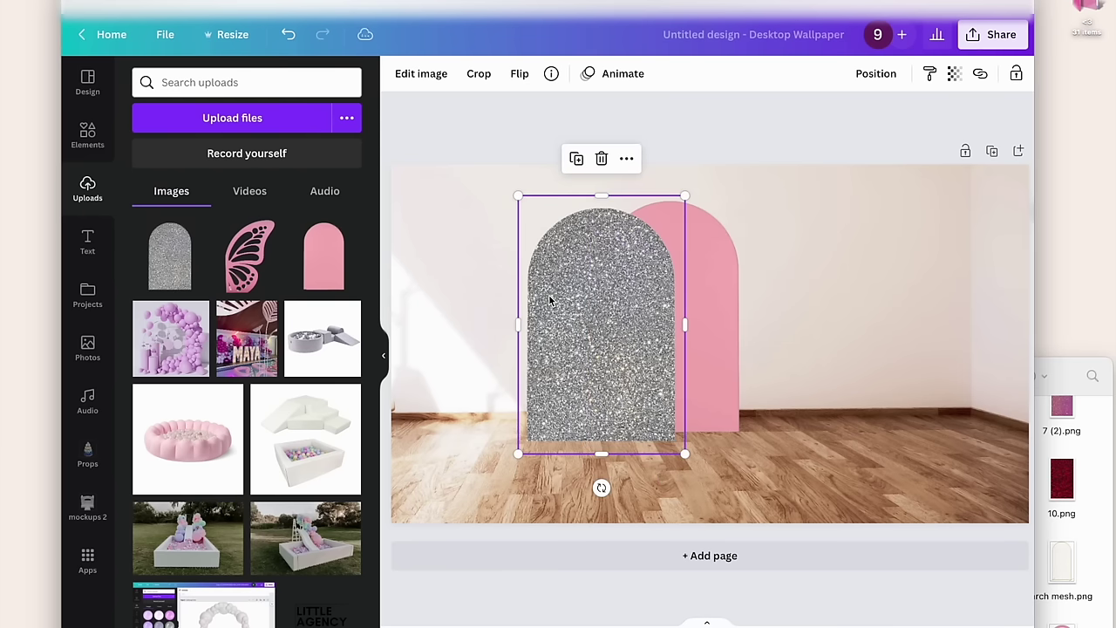
drag(684, 193, 662, 223)
- Add the butterfly cutout, shrunk and placed at the pink arch's right
click(250, 263)
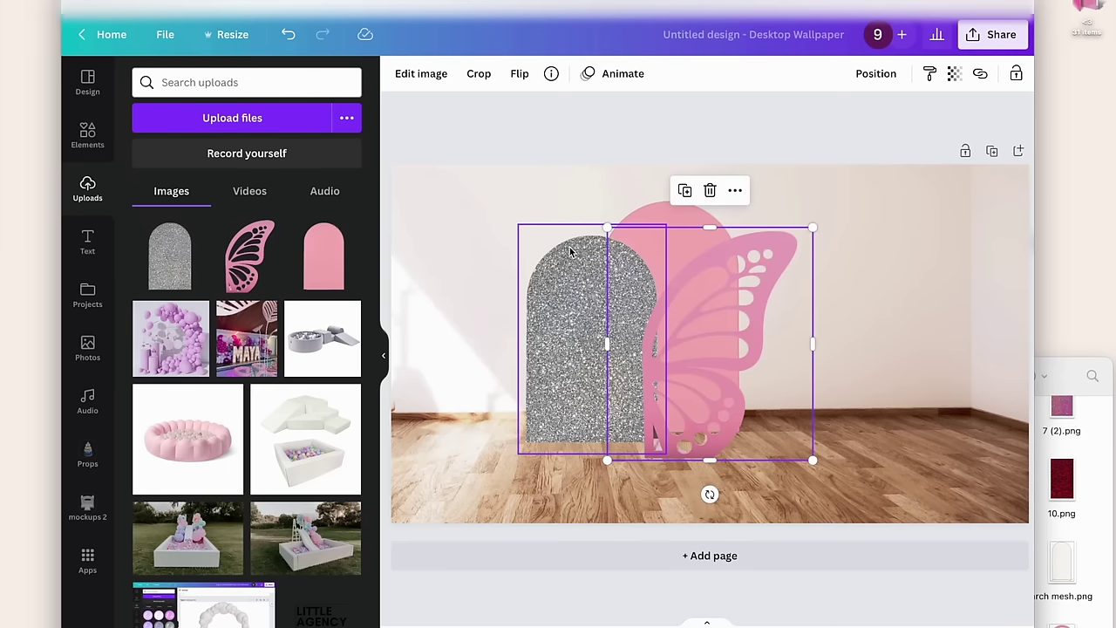
drag(608, 228, 668, 294)
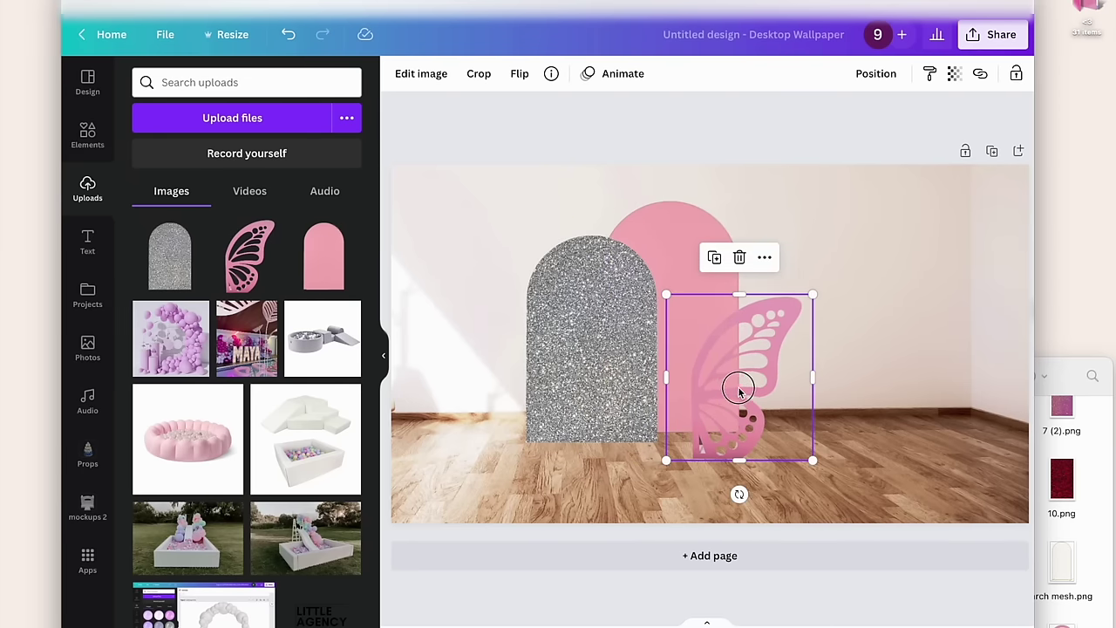
drag(738, 390, 768, 368)
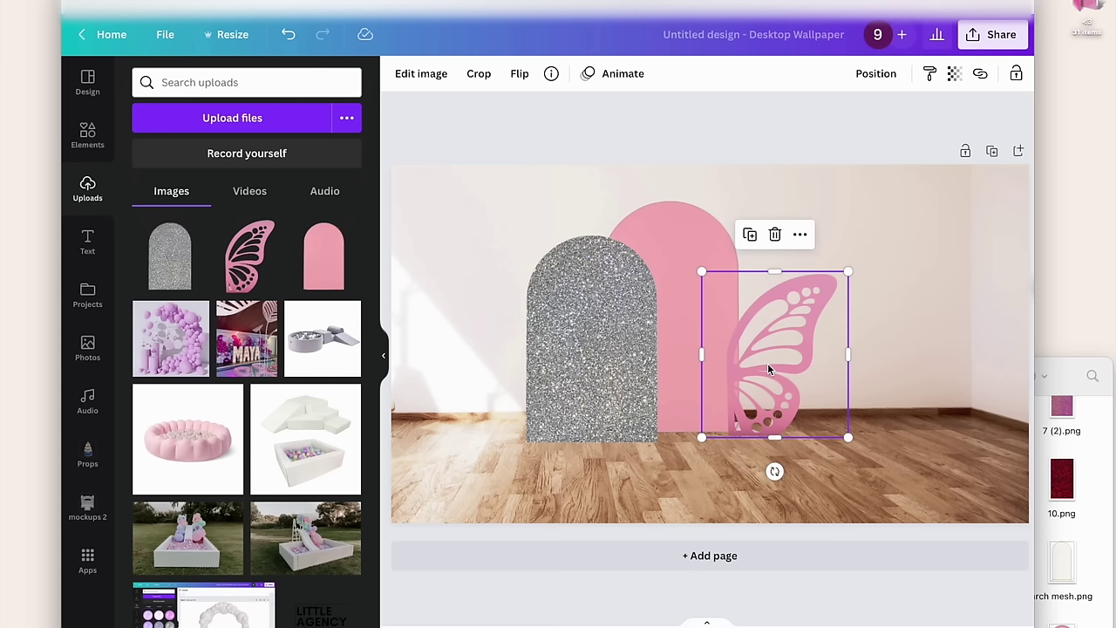
- Nudge the butterfly slightly up and right onto the floor beside the pink arch
drag(763, 371, 765, 366)
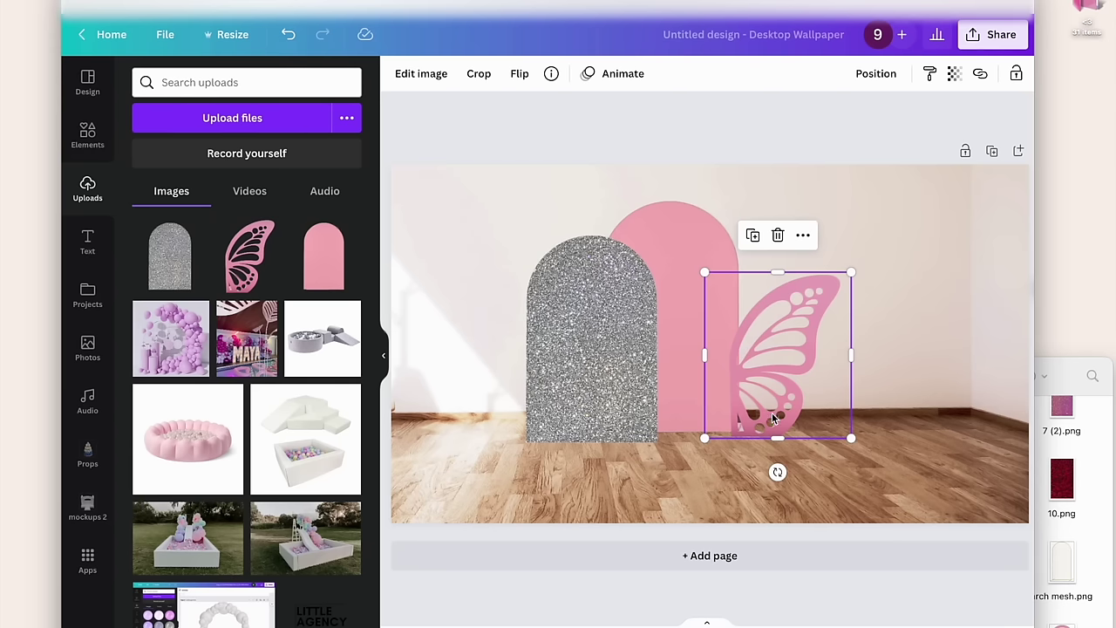
click(901, 467)
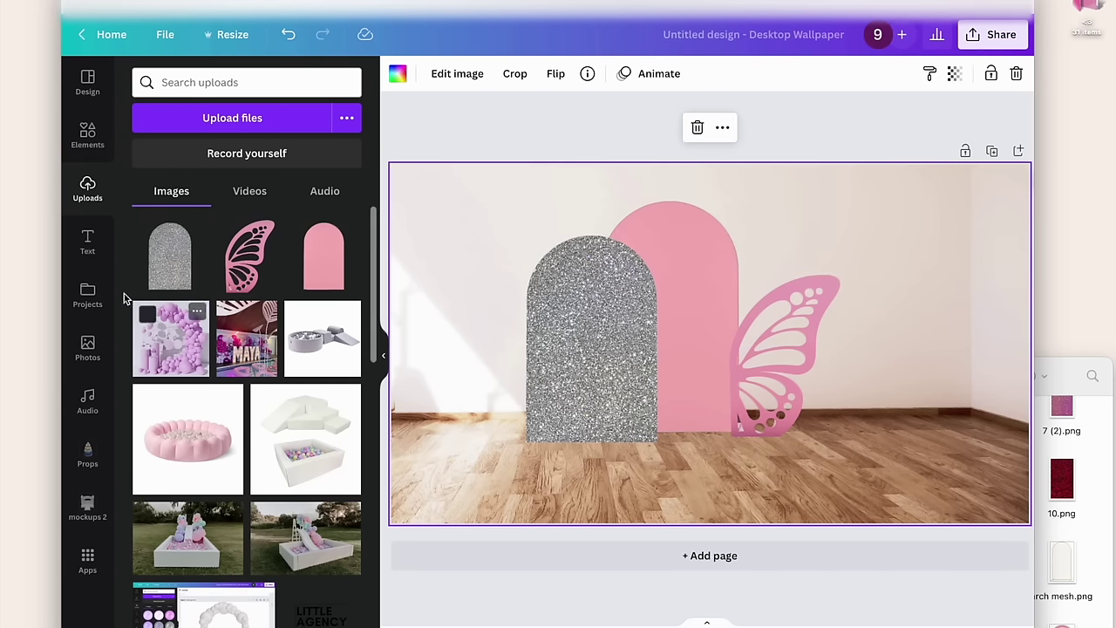
- Add a 'dream' text style, then delete it
click(88, 242)
scroll(296, 396, down, 2)
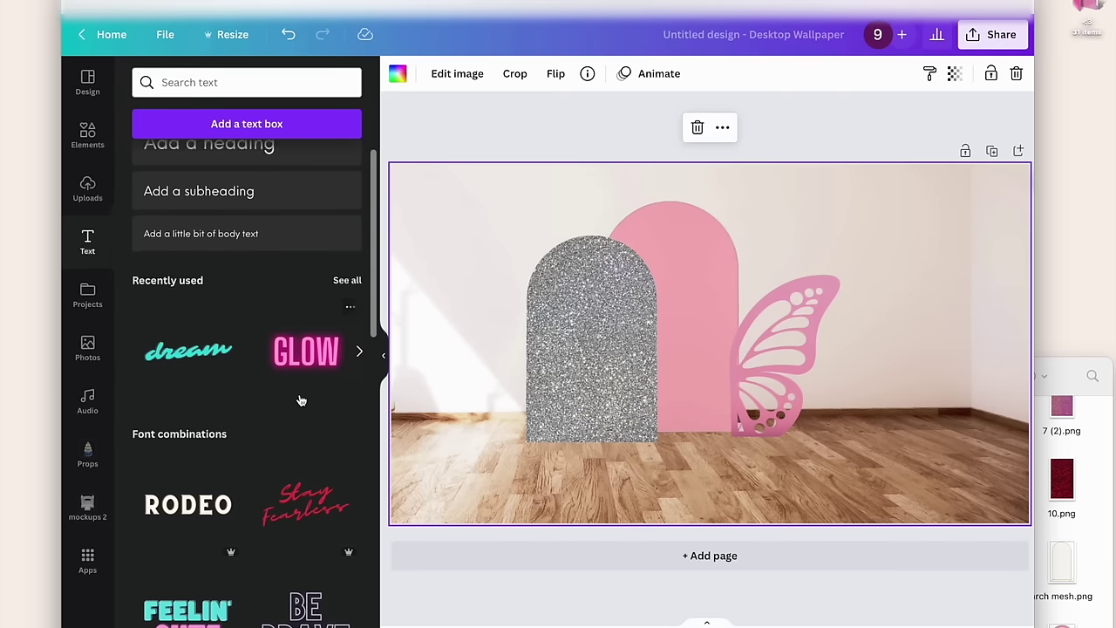
click(171, 319)
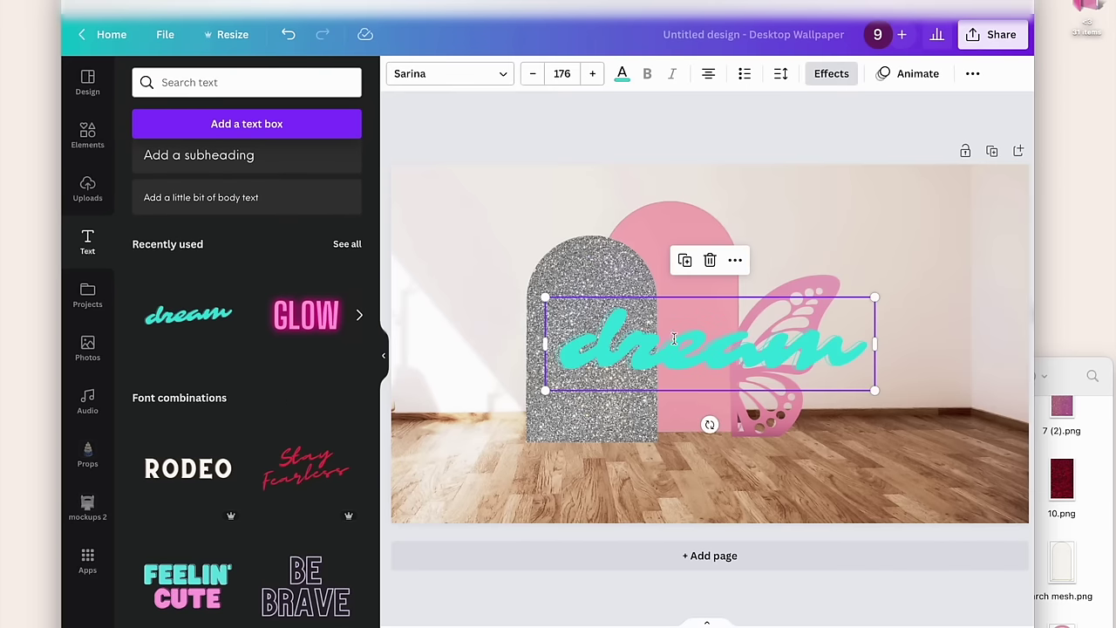
double_click(674, 339)
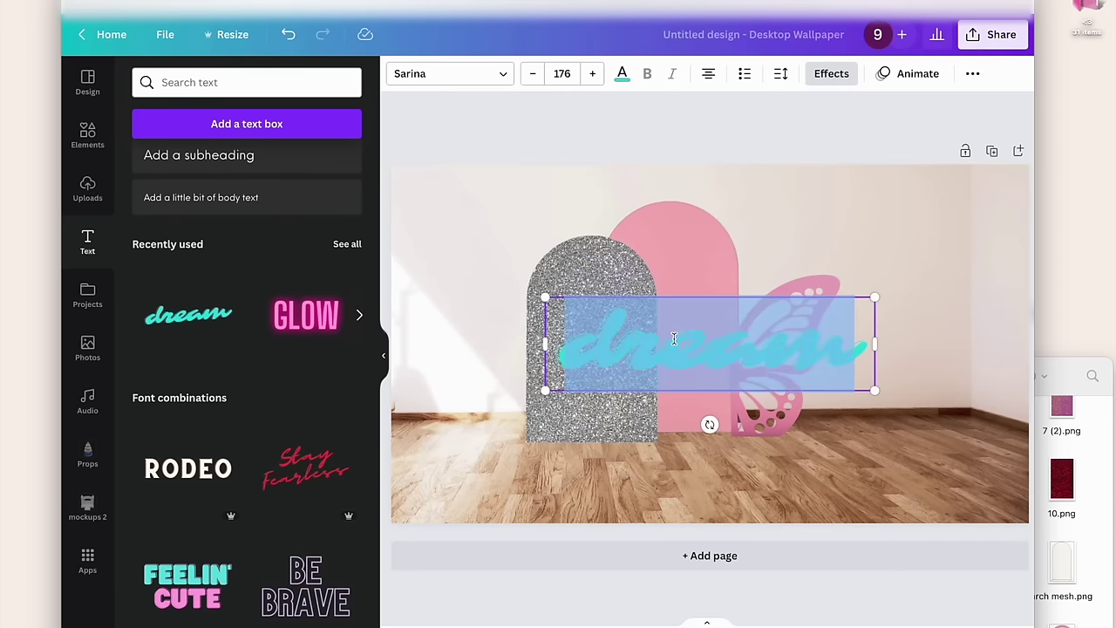
key(BackSpace)
click(653, 419)
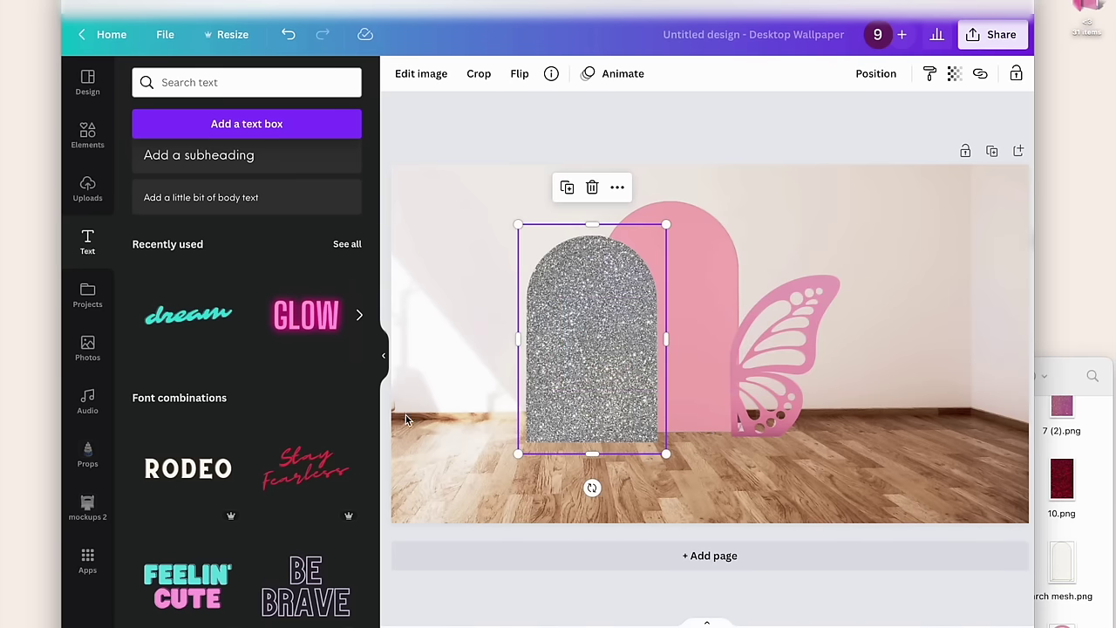
- Add the TURNING 22 text template and change the number to 6
scroll(321, 426, down, 15)
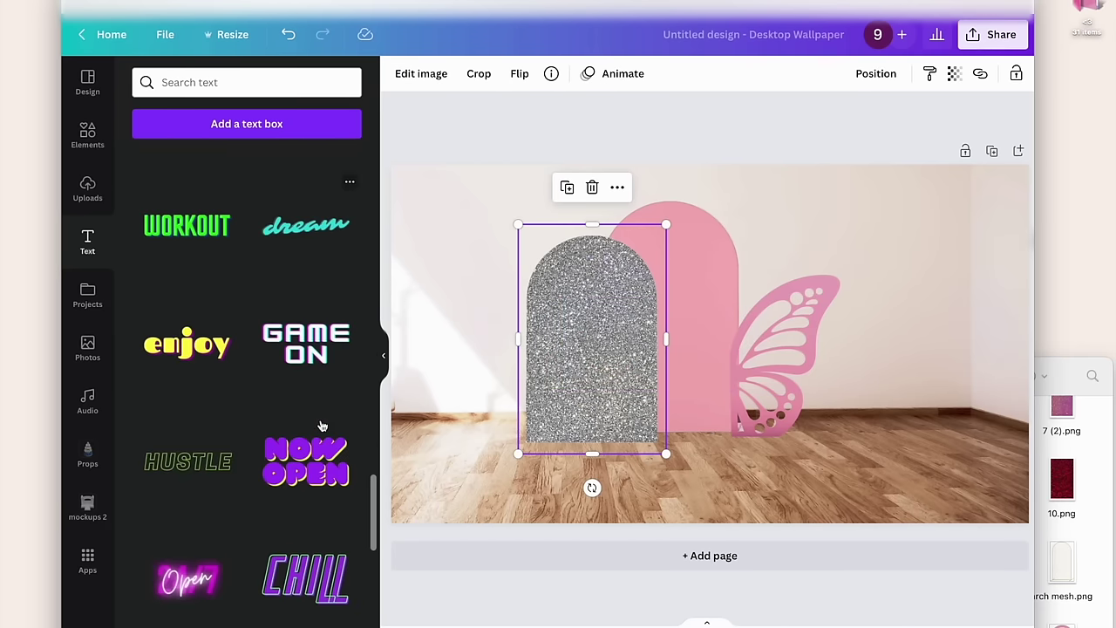
scroll(320, 425, down, 10)
scroll(321, 425, up, 3)
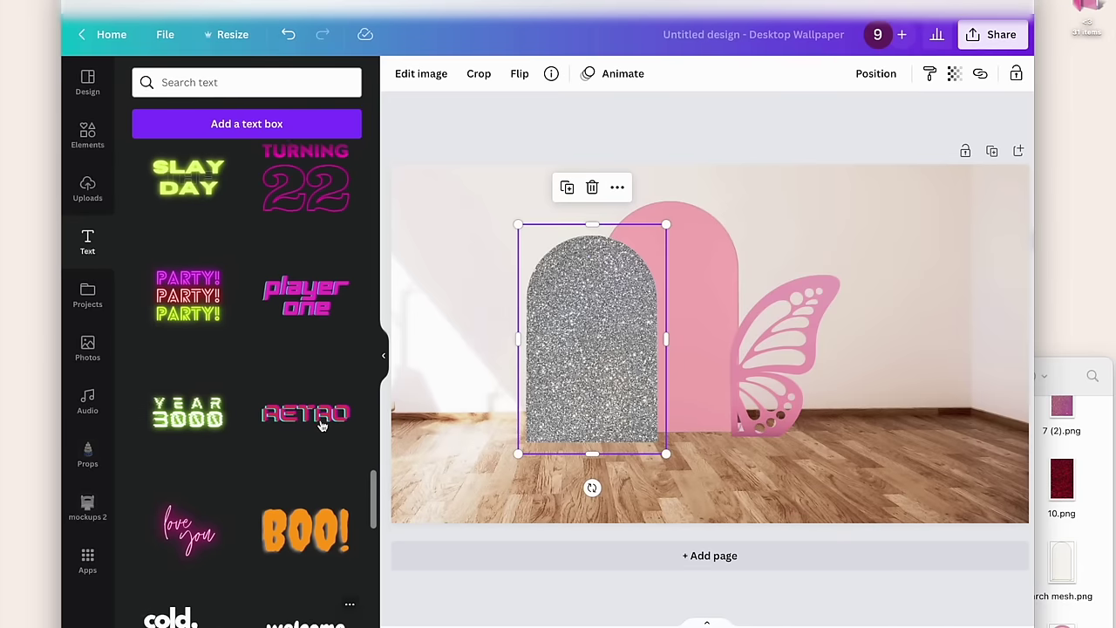
scroll(321, 426, up, 2)
click(324, 319)
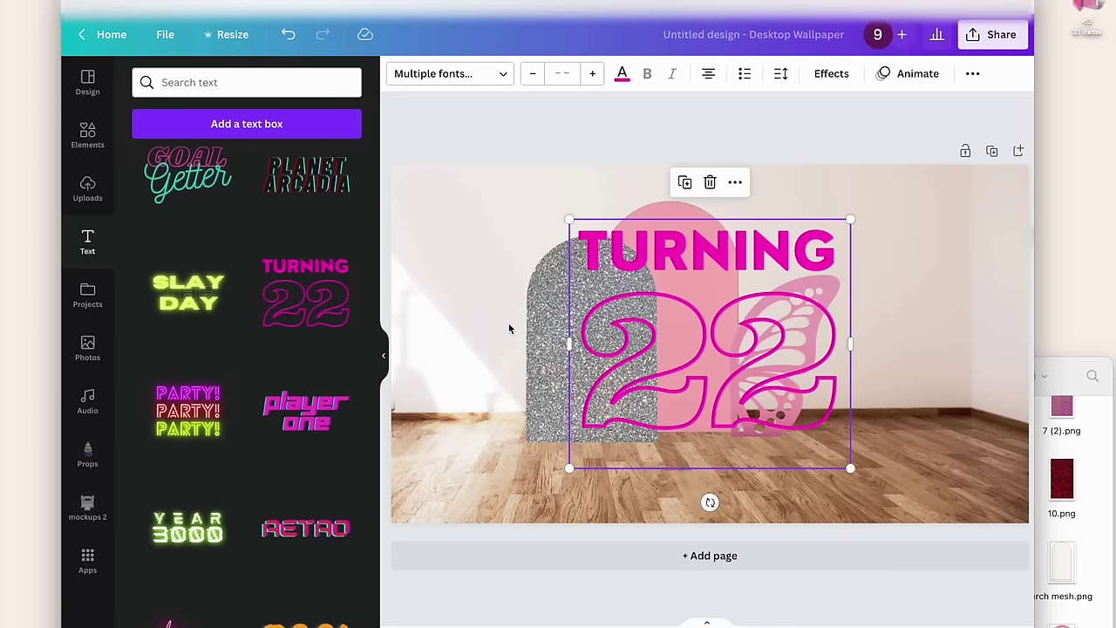
double_click(694, 342)
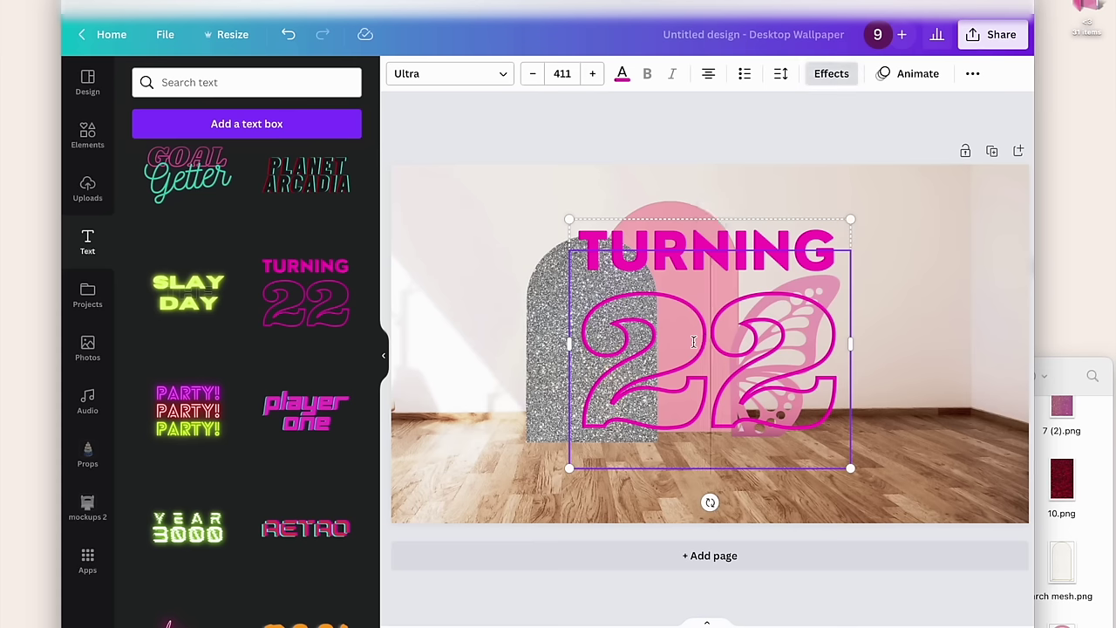
key(Right)
key(BackSpace)
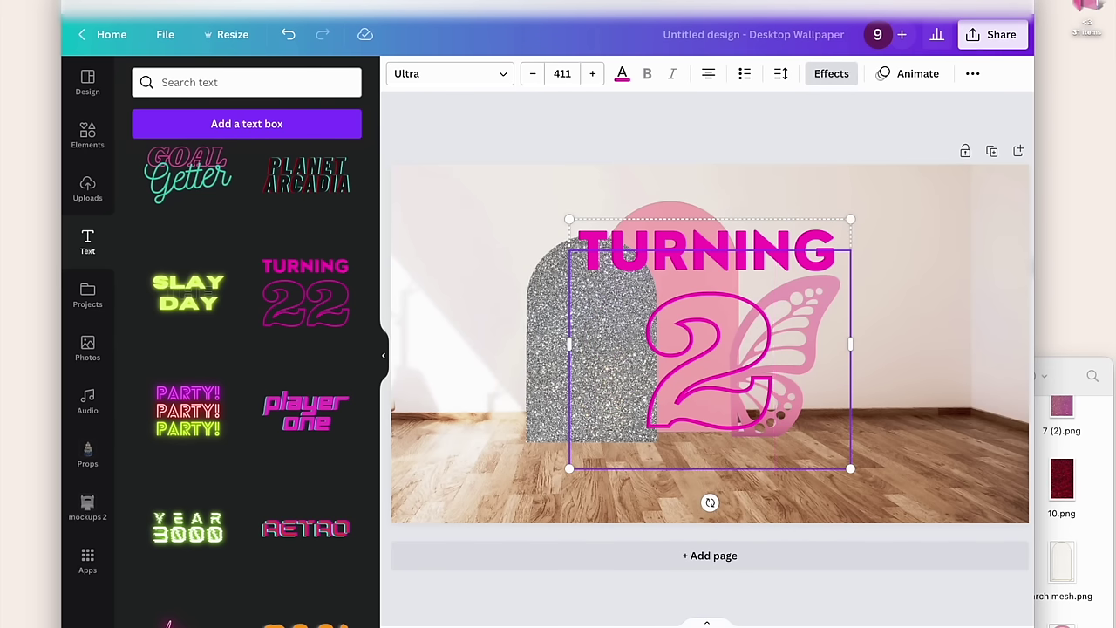
key(BackSpace)
text(6)
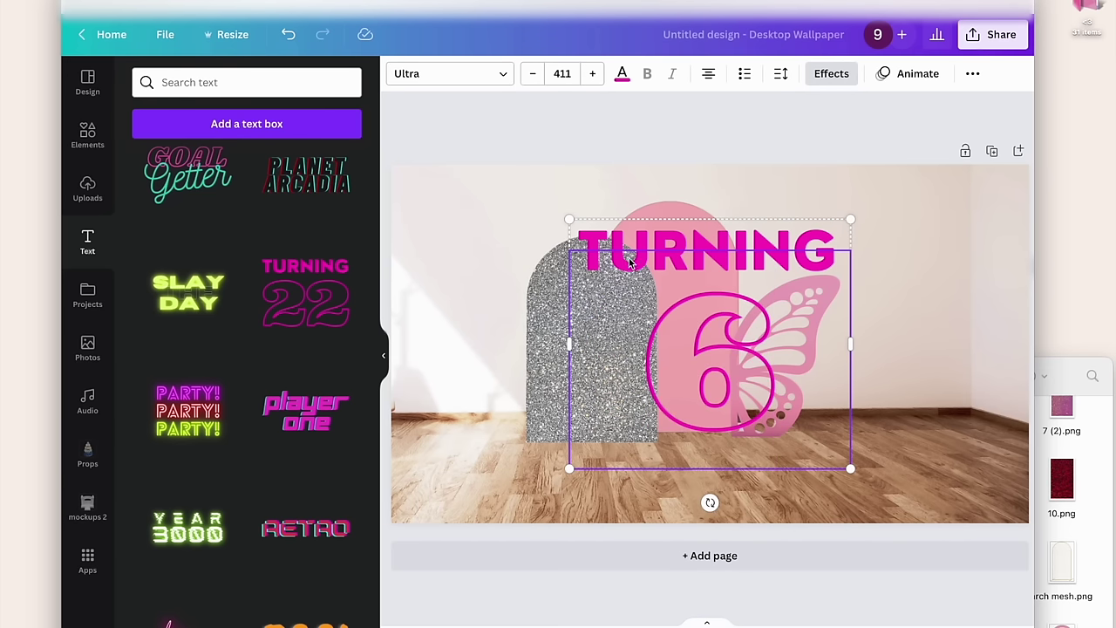
- Shrink the TURNING 6 heading to a small size on the pink arch
click(584, 234)
click(580, 237)
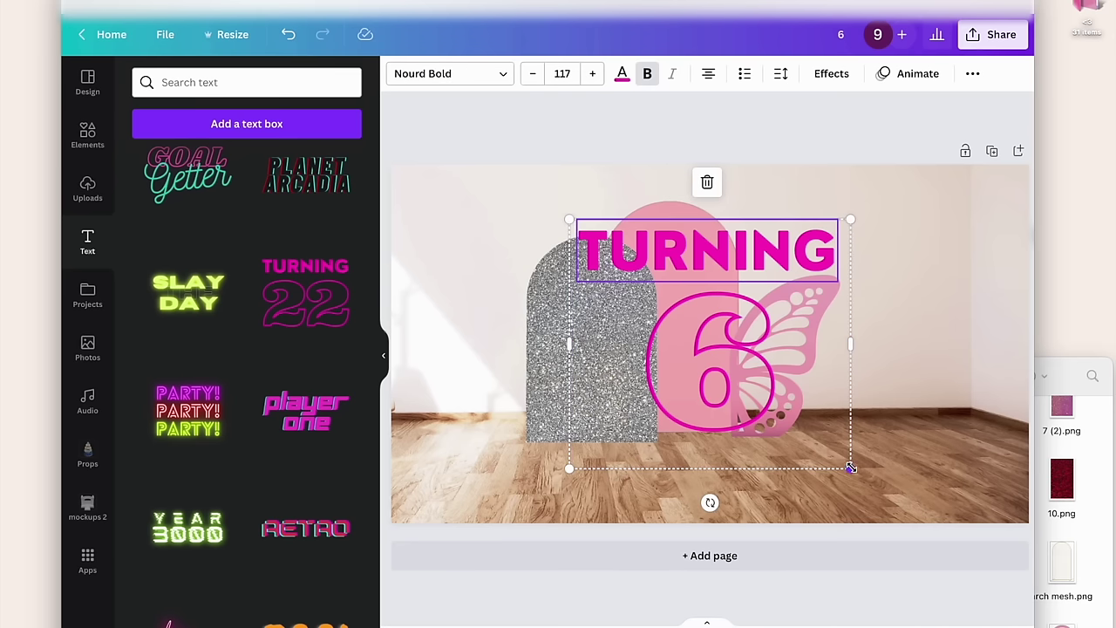
drag(851, 468, 675, 284)
- Nudge the glitter arch slightly left and start editing the TURNING 6 heading
click(571, 331)
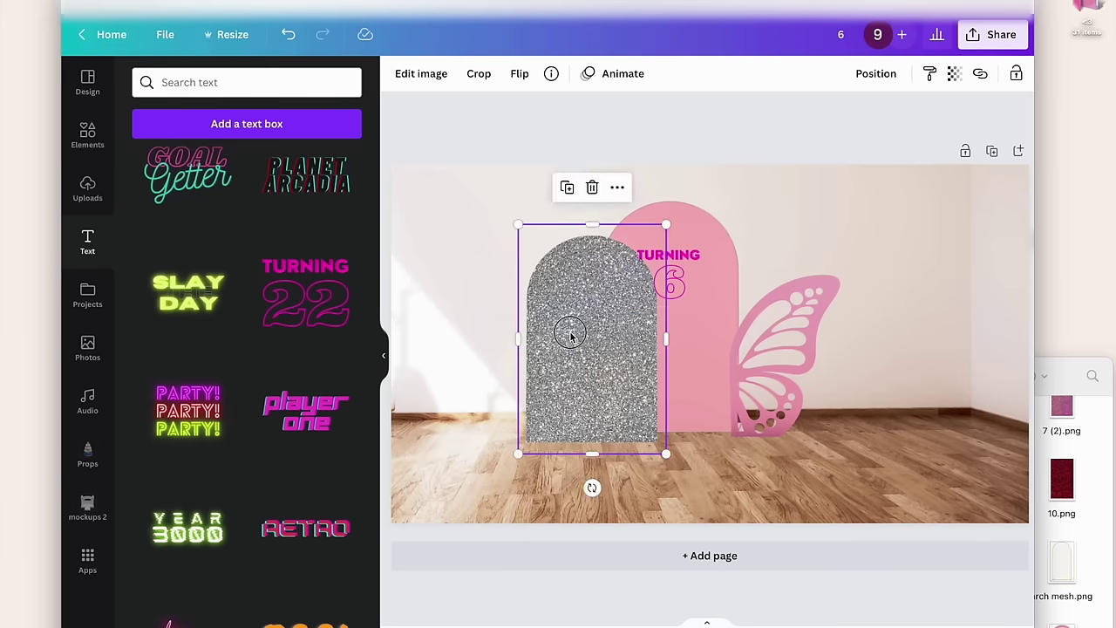
drag(570, 331, 555, 333)
click(668, 277)
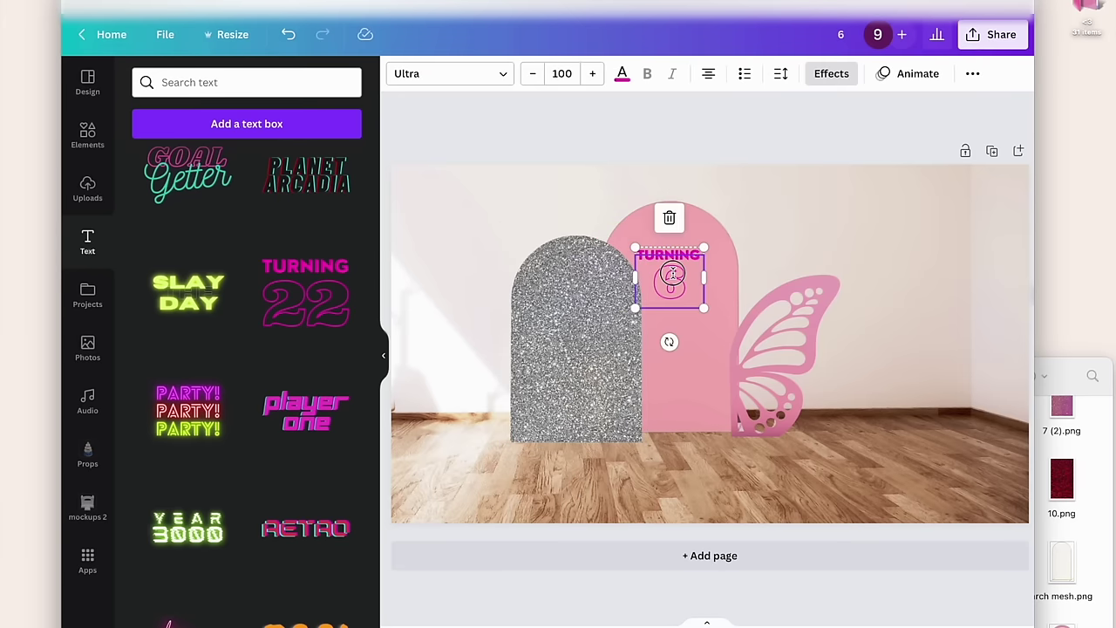
double_click(669, 256)
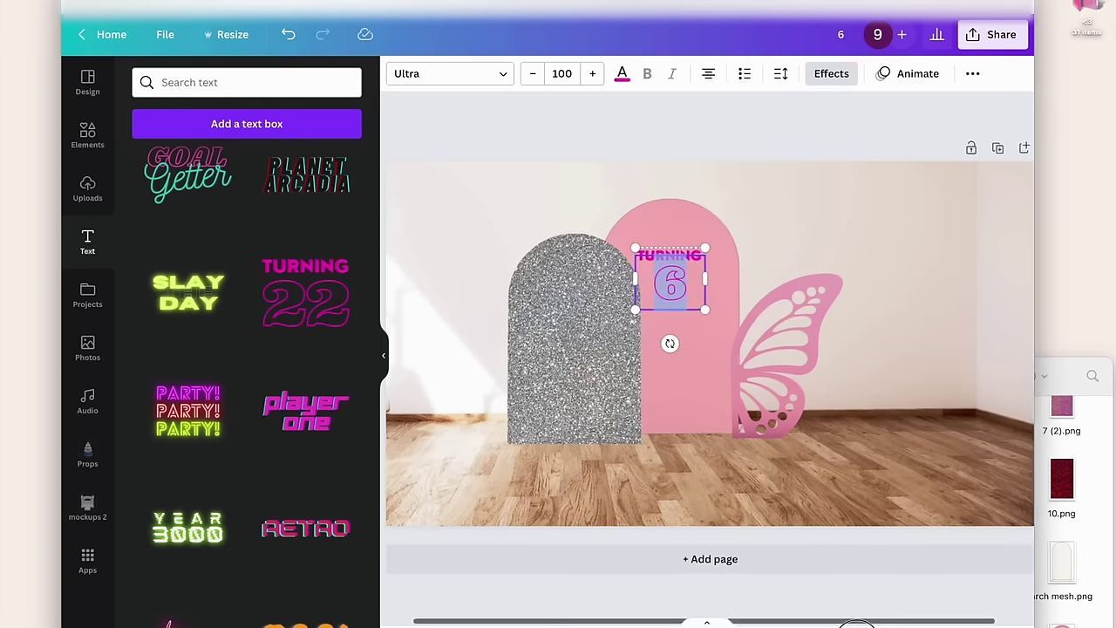
scroll(762, 411, up, 5)
scroll(762, 412, up, 3)
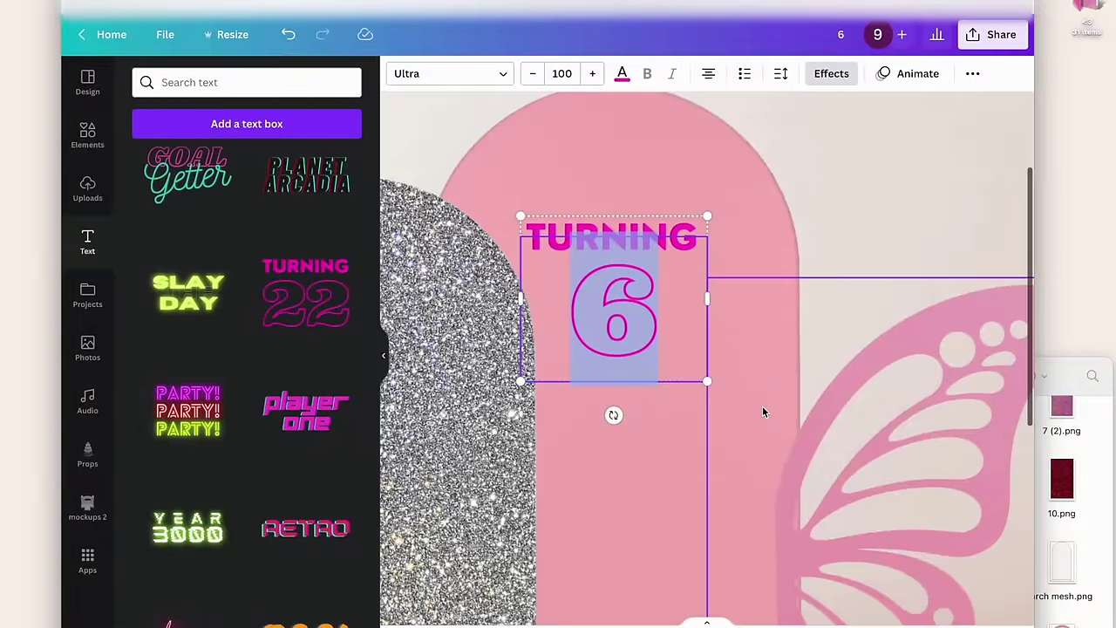
- Set the word TURNING in the Vogue Regular font
click(590, 231)
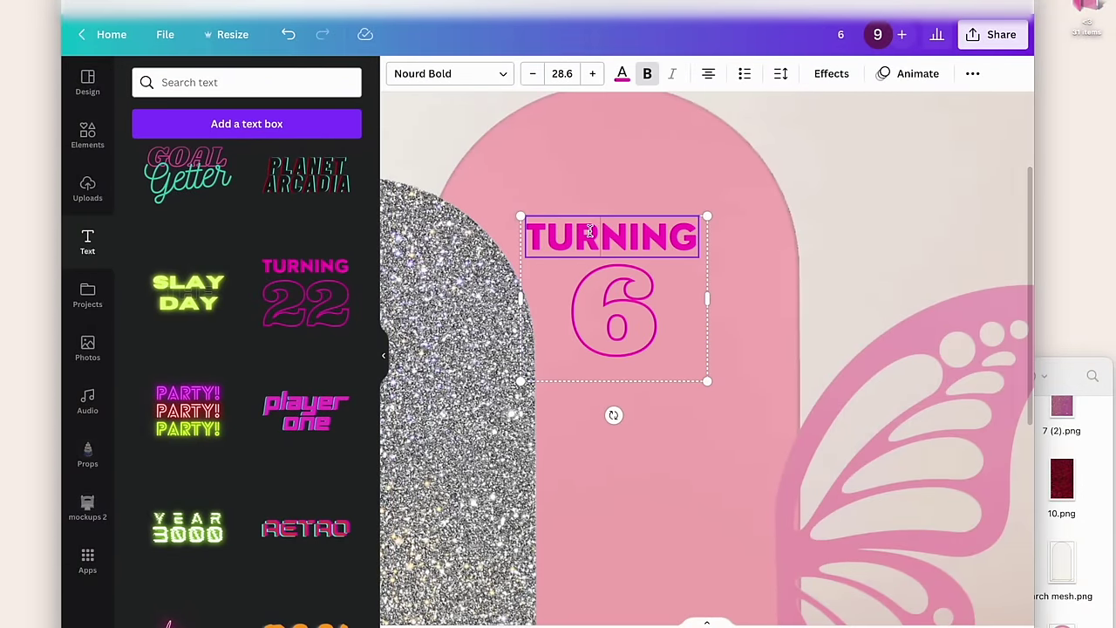
double_click(589, 234)
click(503, 77)
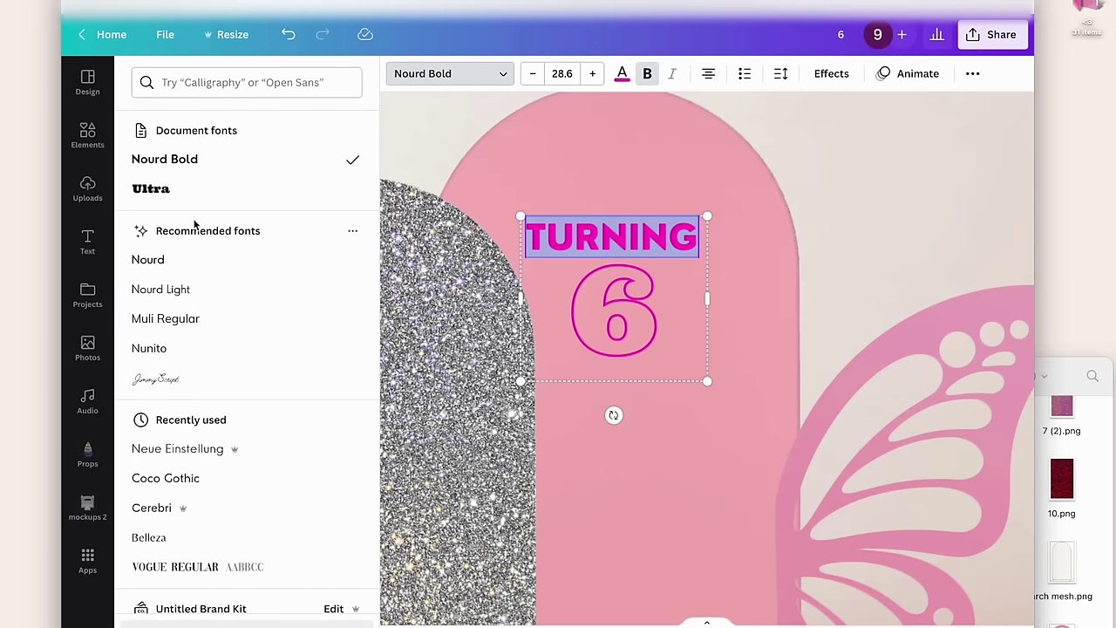
scroll(236, 434, down, 2)
click(202, 495)
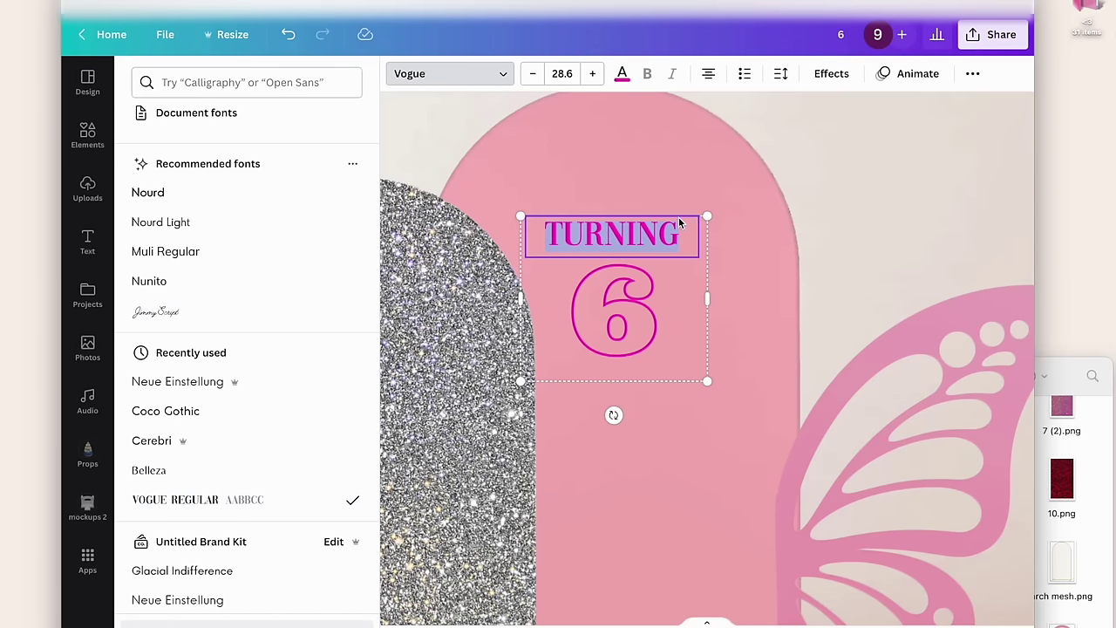
click(863, 396)
click(639, 238)
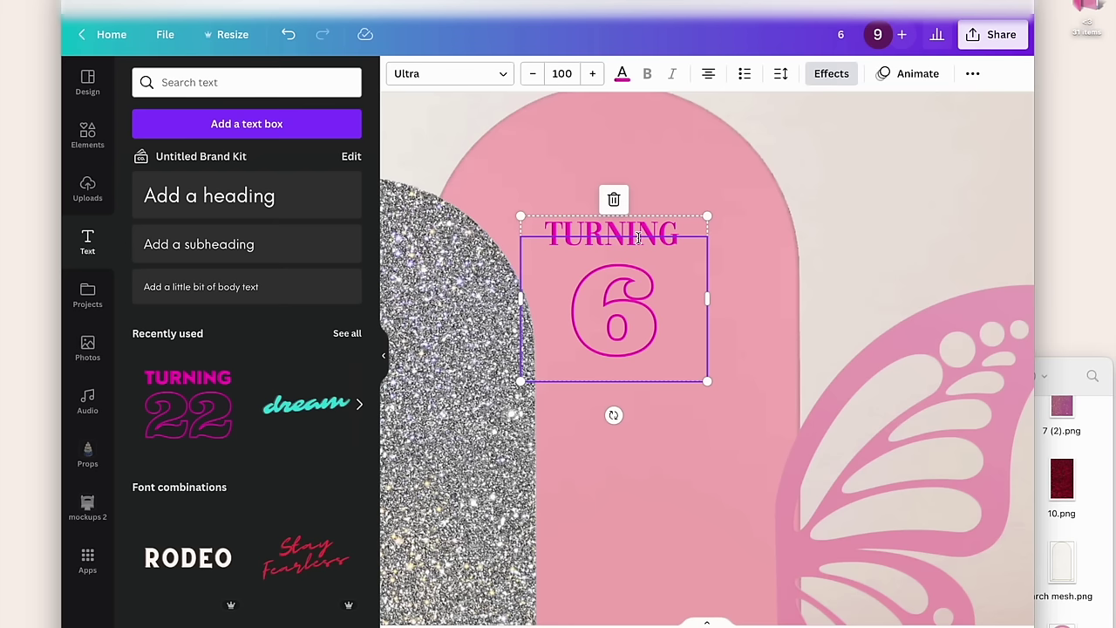
- Duplicate and ungroup the TURNING 6 heading, delete the extra 6, and move the copy on top
key(ctrl+d)
drag(660, 290, 721, 292)
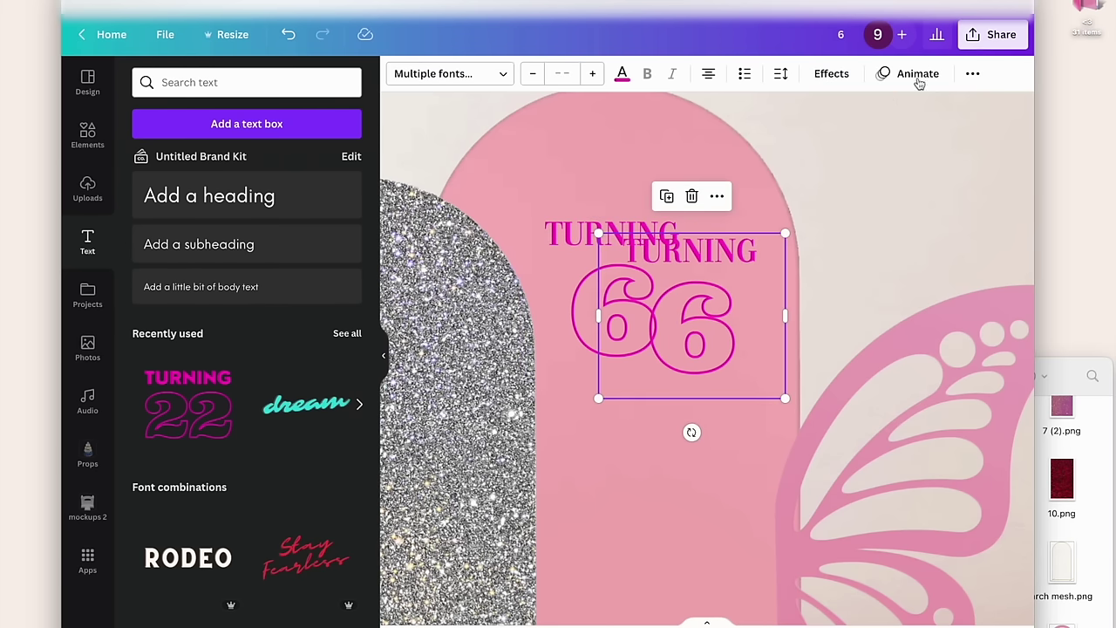
click(973, 73)
click(757, 109)
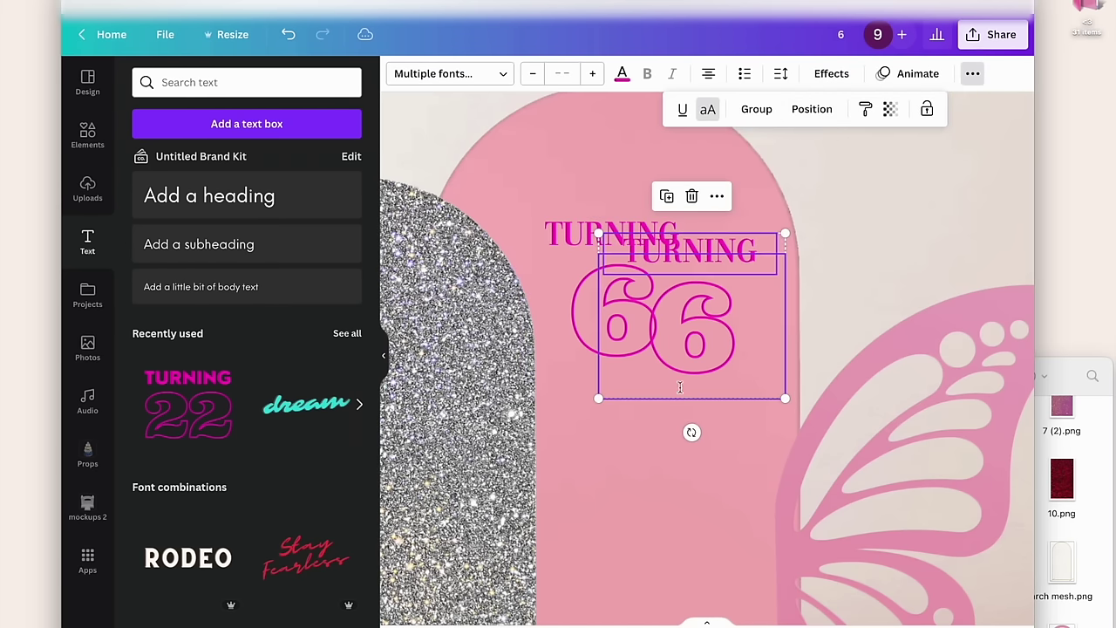
click(655, 451)
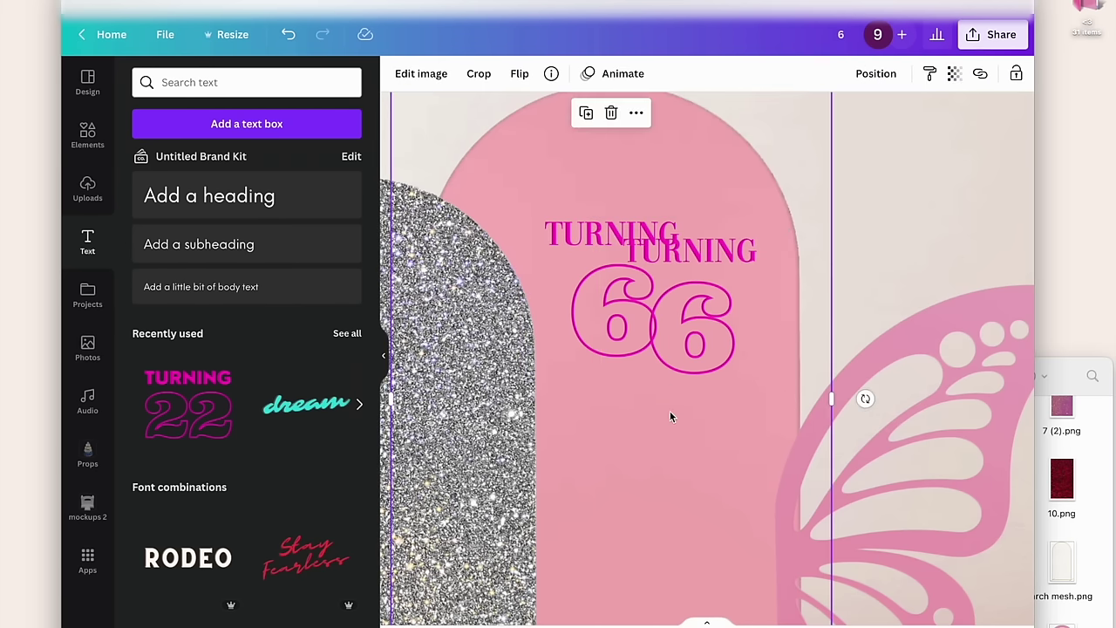
click(708, 354)
key(Delete)
drag(739, 246, 657, 192)
- Rewrite the top copy as 'ELLA IS' and change its font
double_click(656, 192)
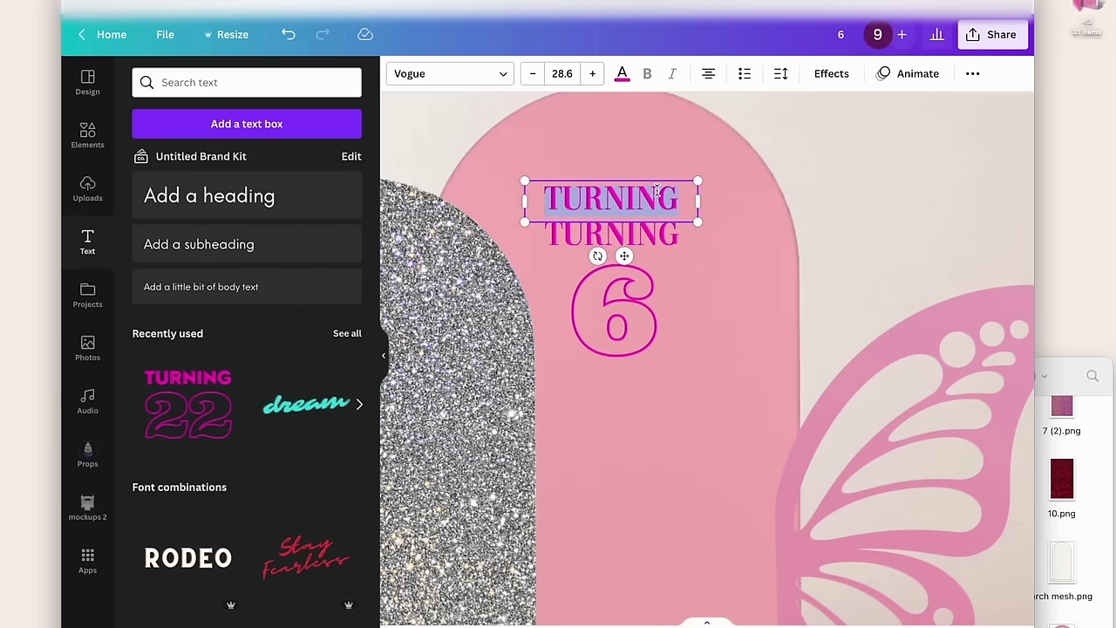
text(ELLA)
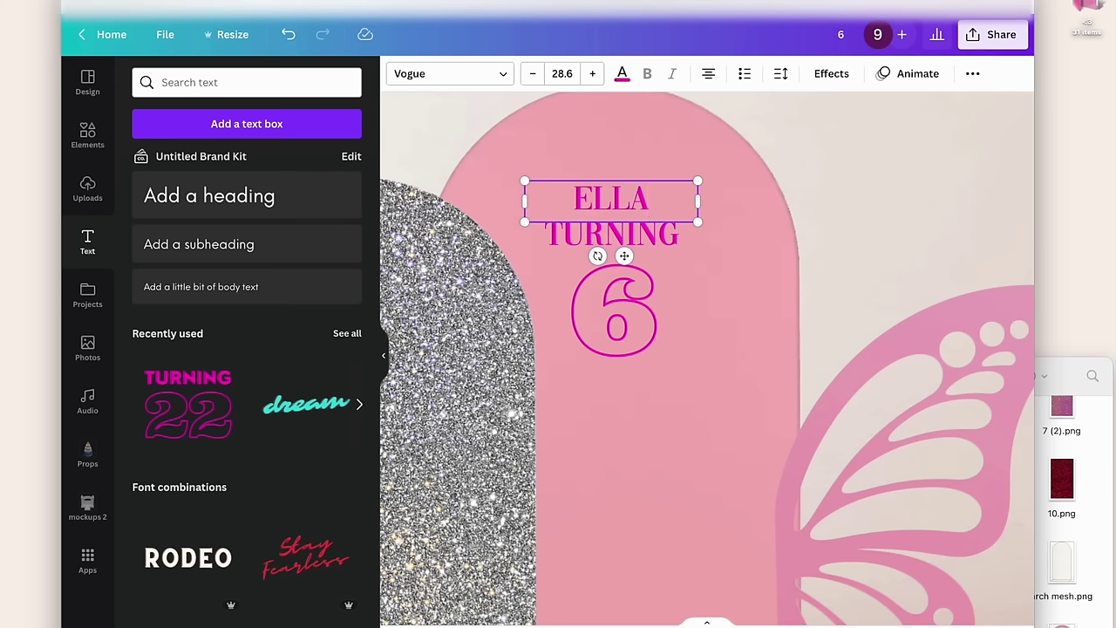
text( IS)
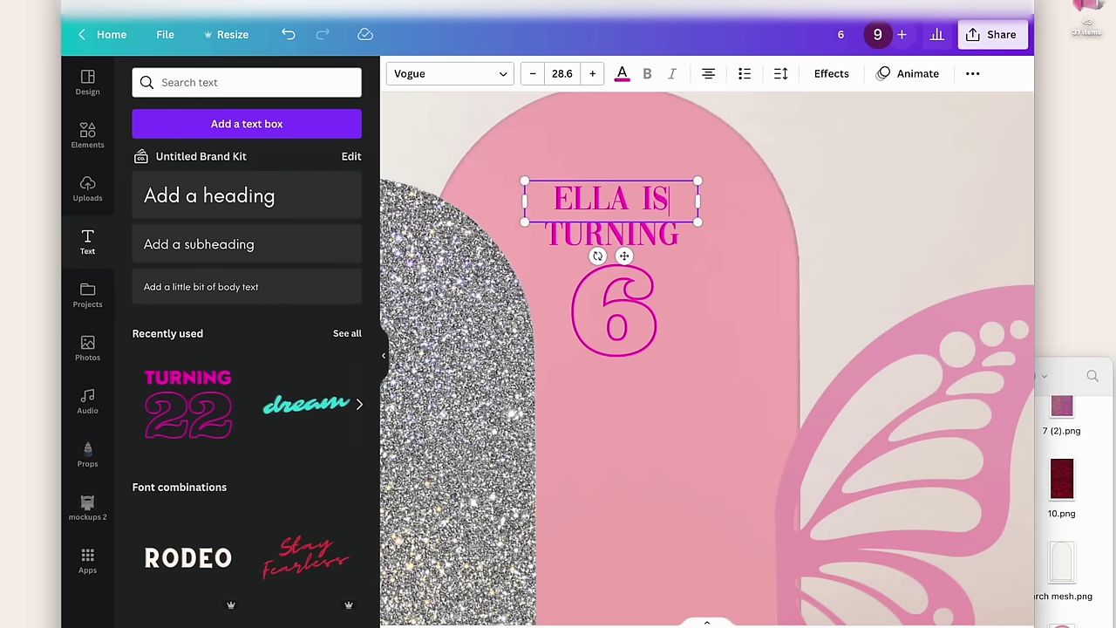
double_click(660, 199)
key(ctrl+a)
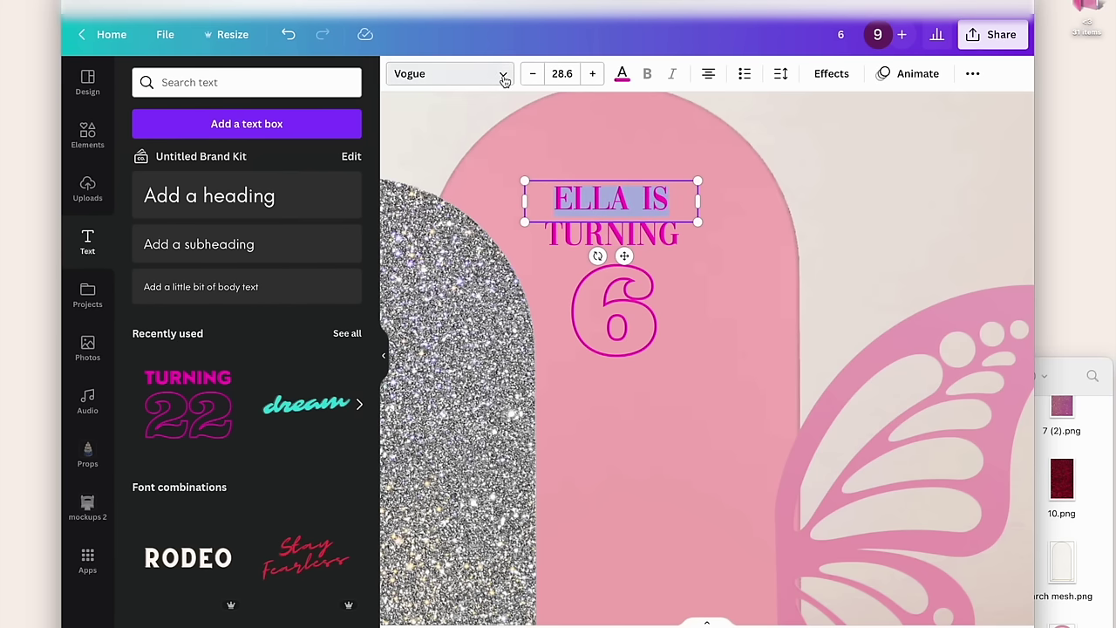
click(501, 75)
scroll(229, 406, down, 3)
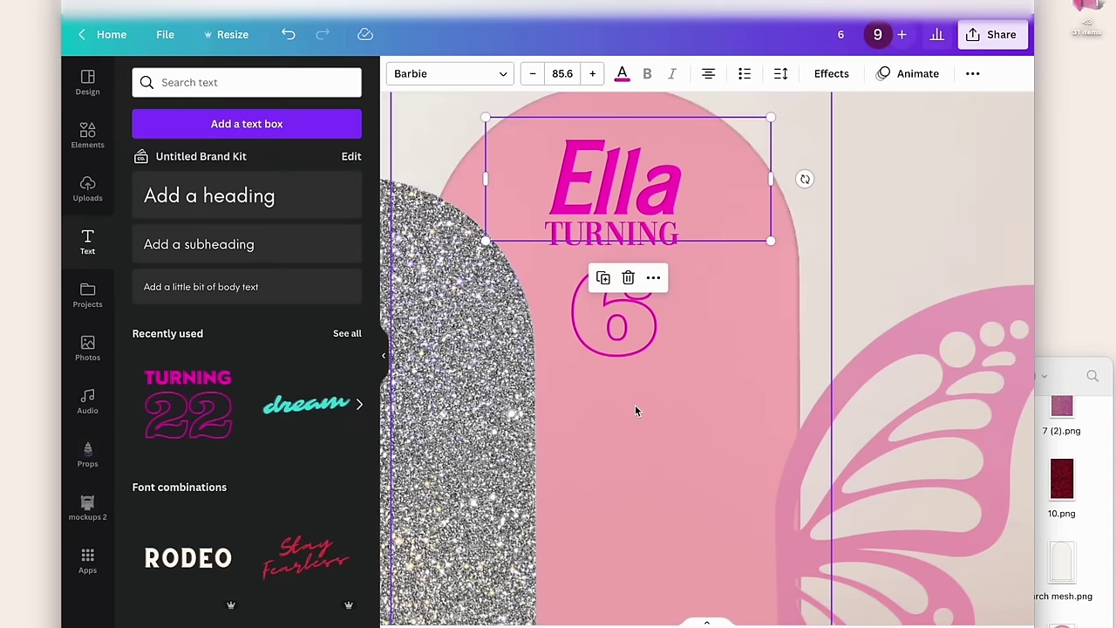
click(635, 411)
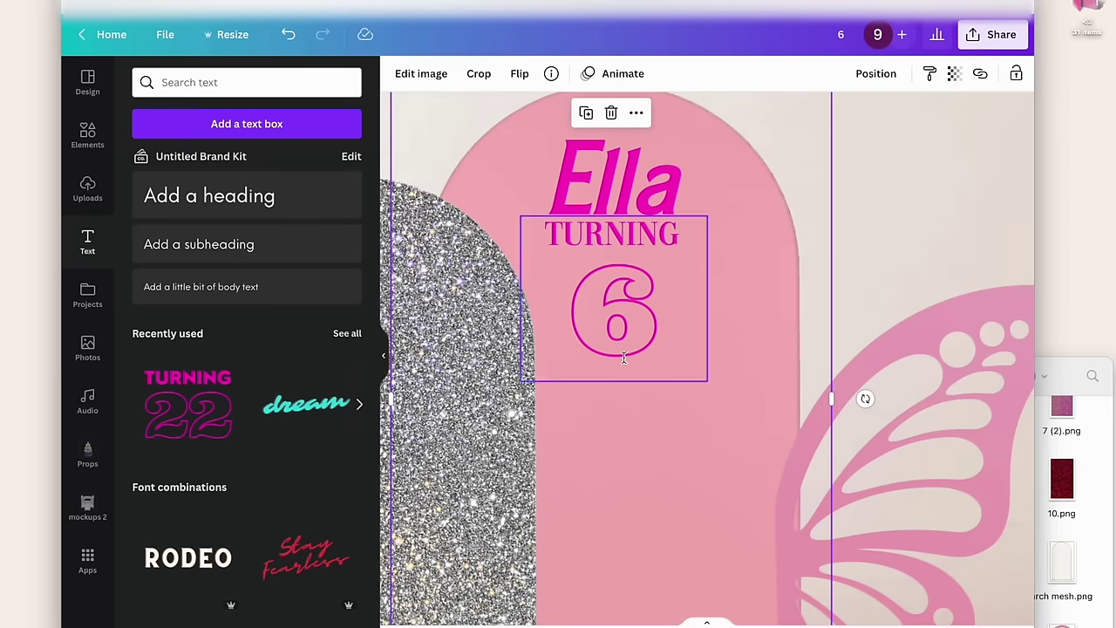
- Move Ella and TURNING 6 down, group them and colour the group pale pink
click(615, 296)
shift+click(623, 237)
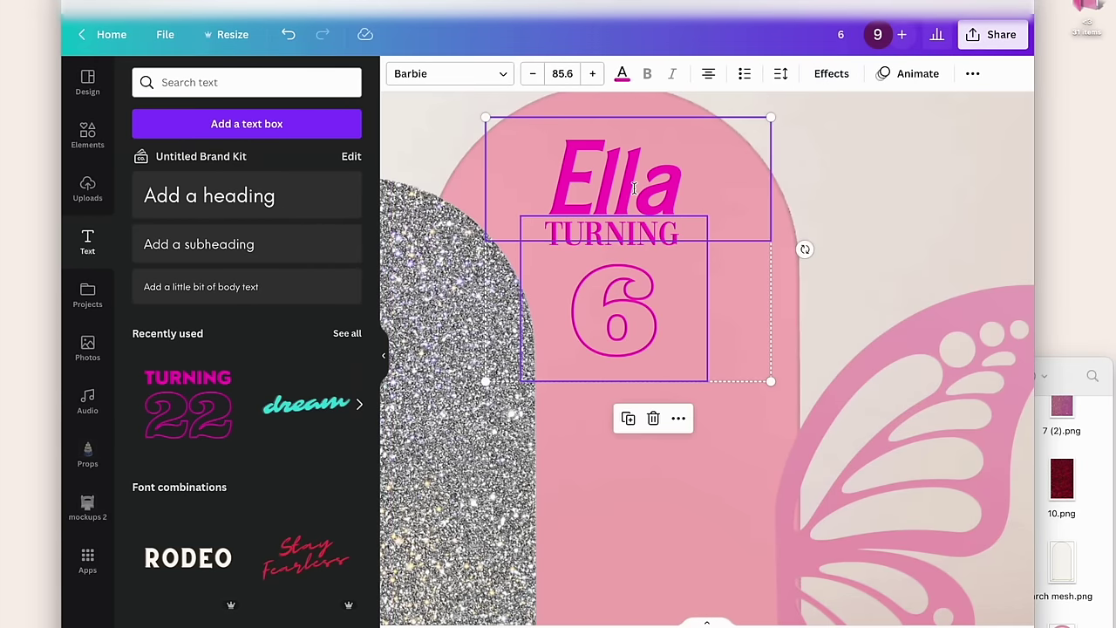
drag(632, 189, 640, 218)
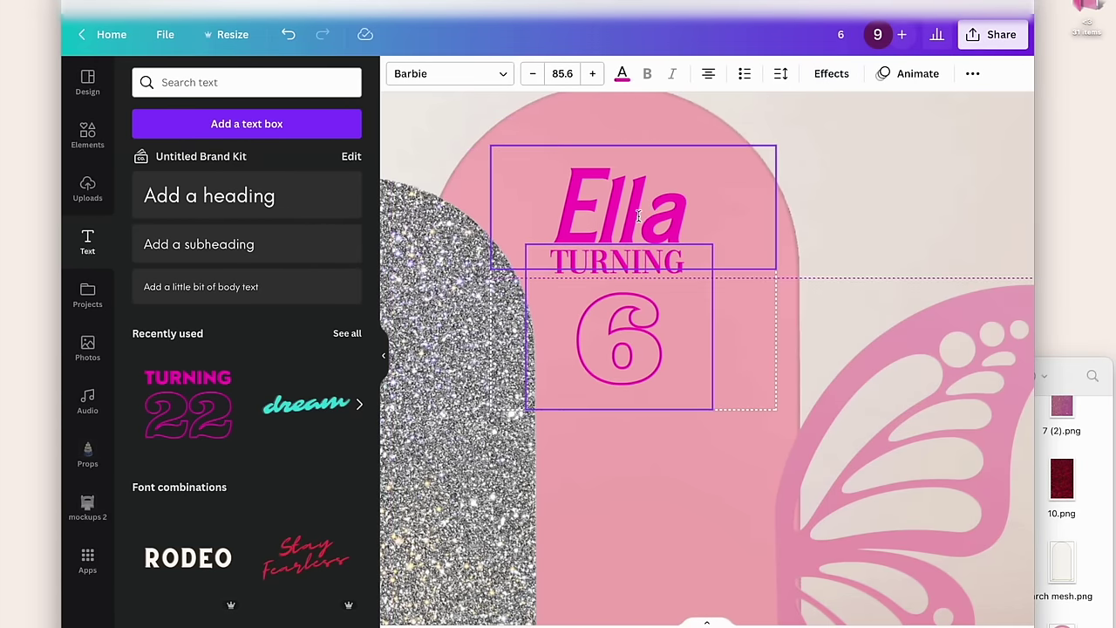
click(971, 79)
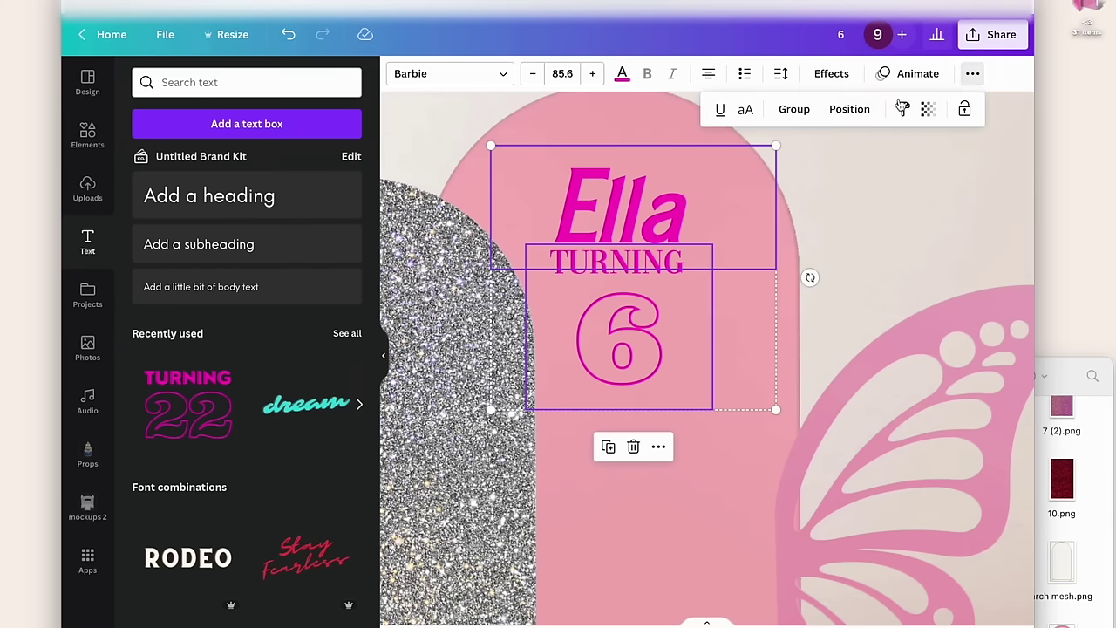
click(795, 112)
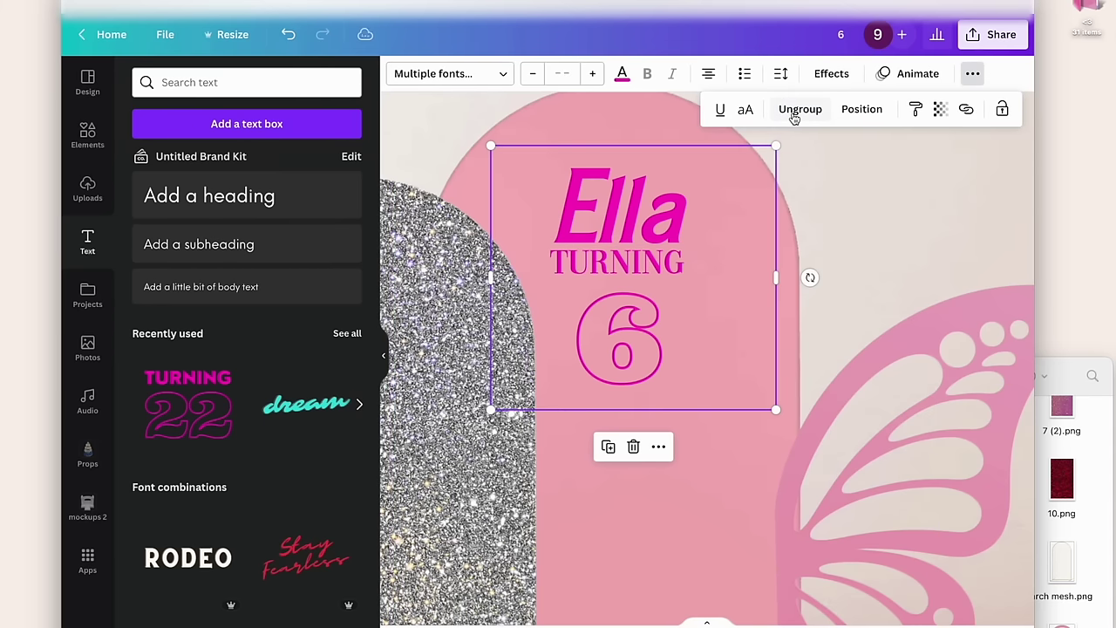
click(621, 73)
click(225, 263)
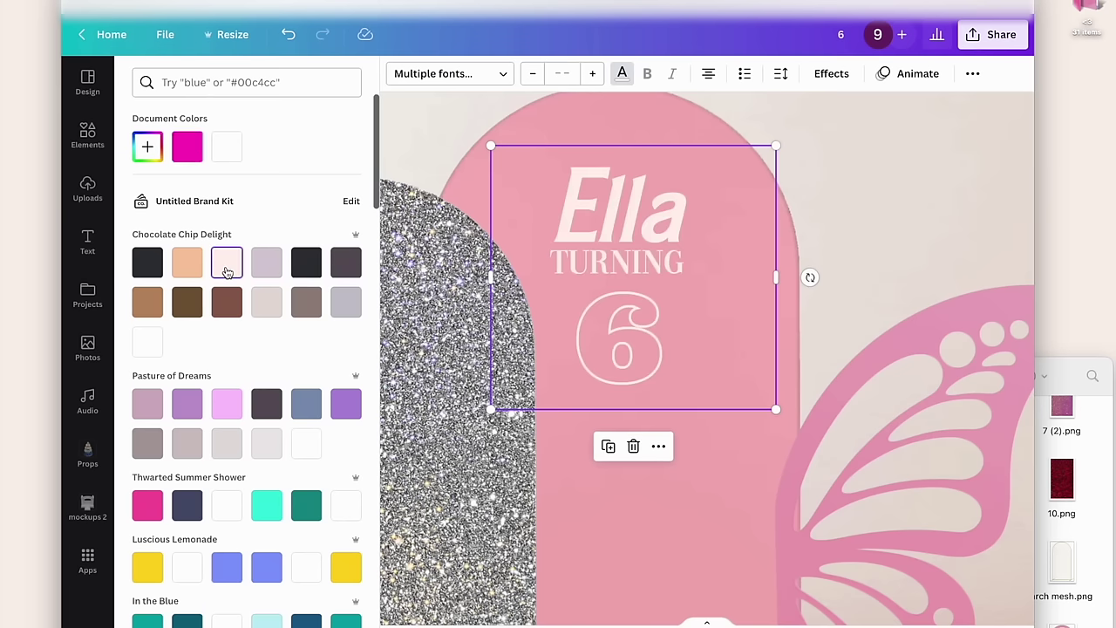
- Check the butterfly, Ella group and 6 text, then switch back to Finder
click(741, 486)
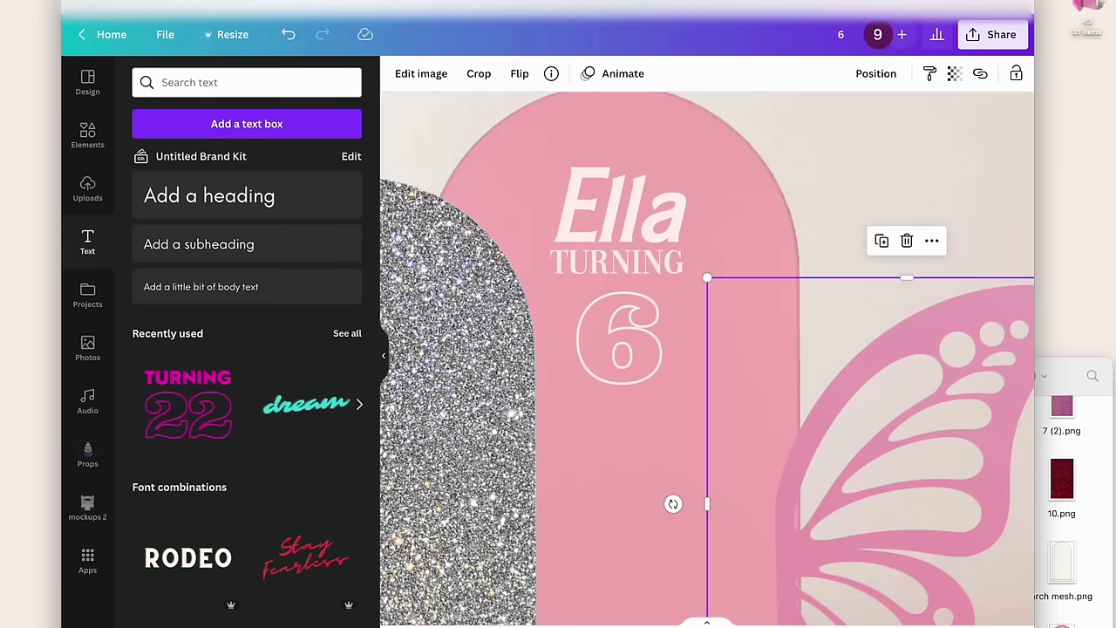
scroll(811, 611, down, 3)
scroll(767, 602, down, 1)
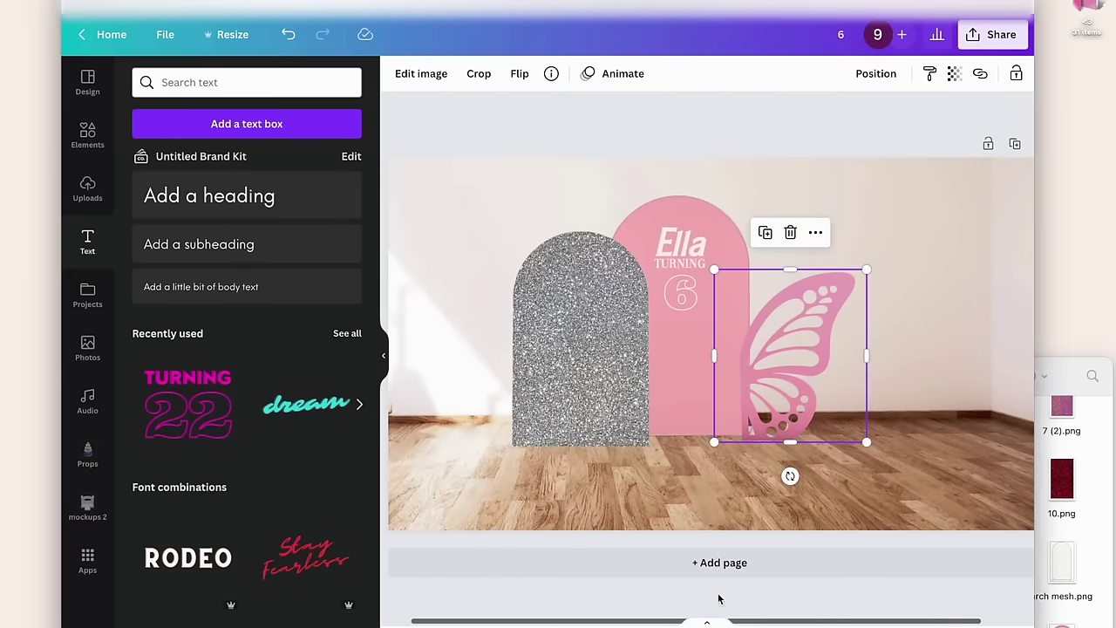
click(685, 255)
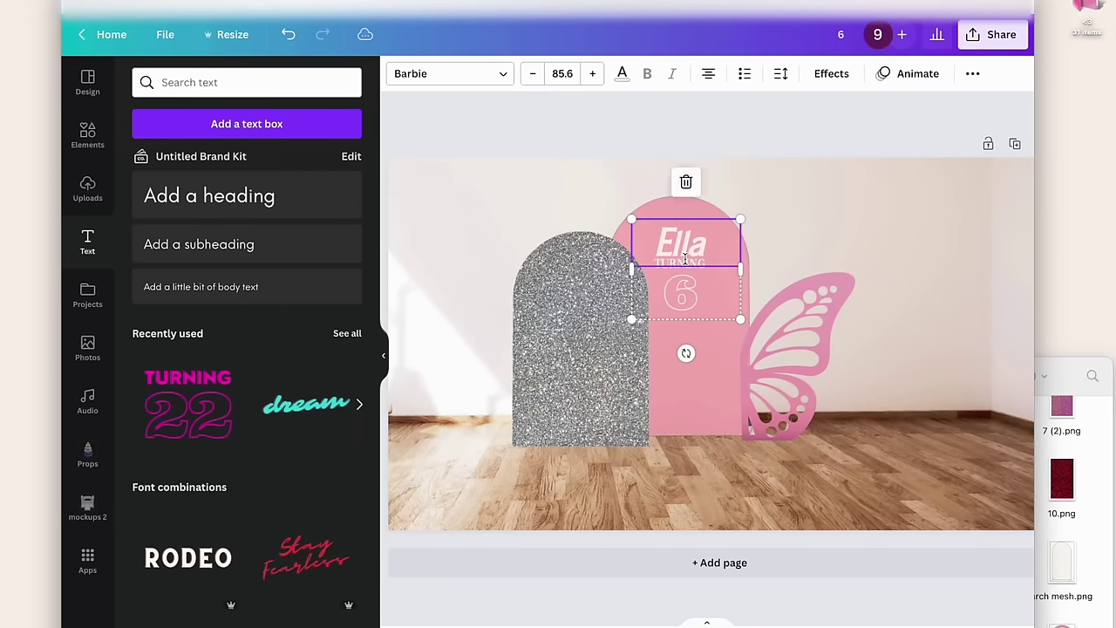
click(708, 273)
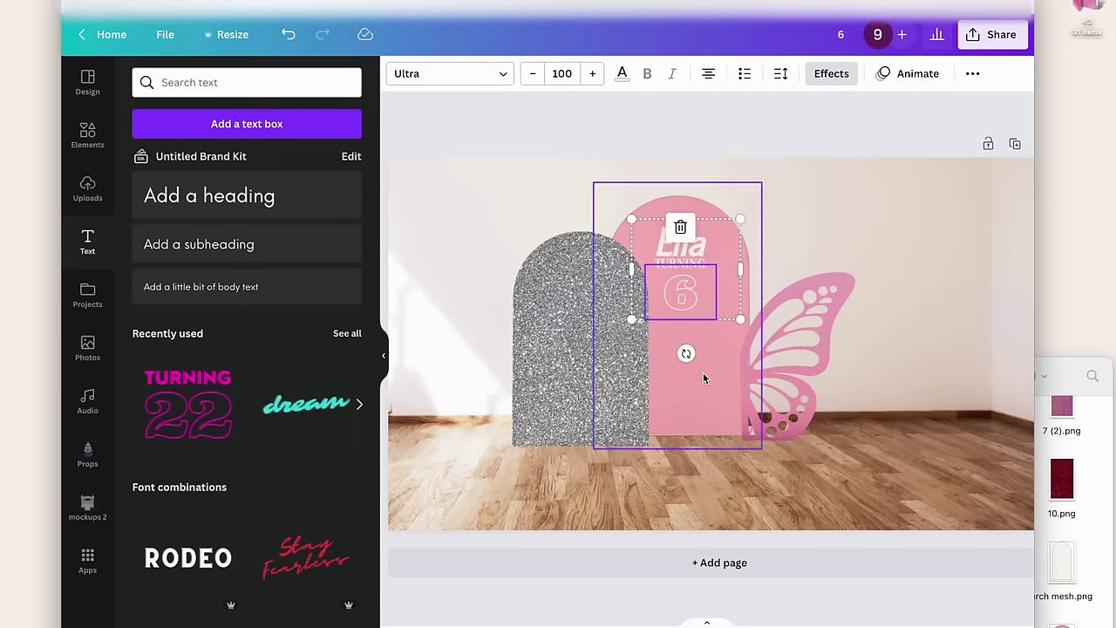
click(794, 355)
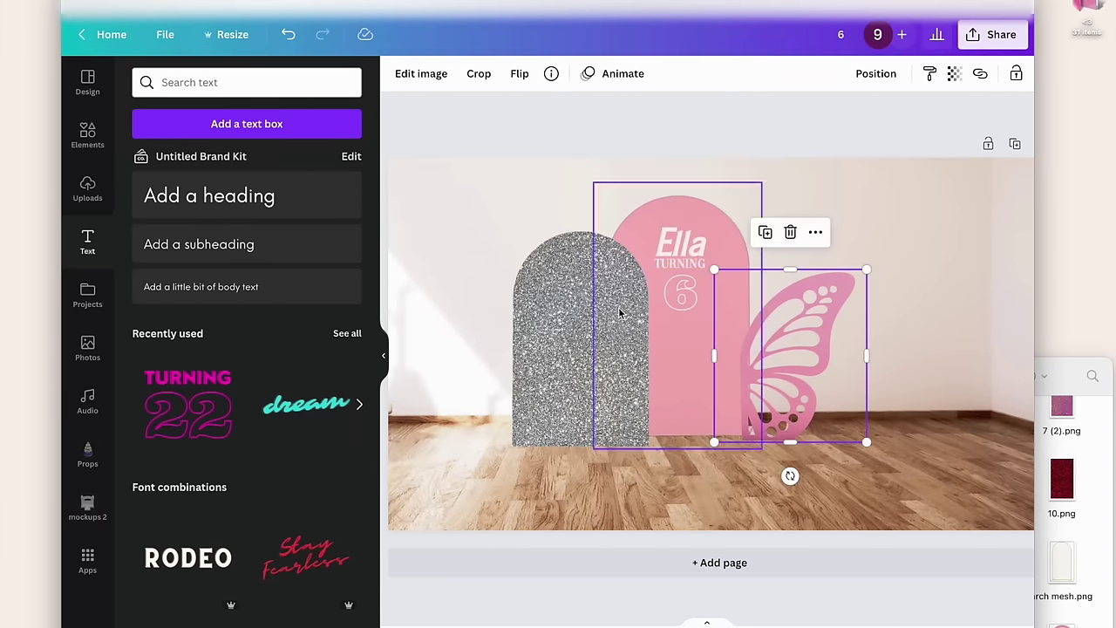
click(1070, 529)
- Drag the Animals folder from MOCKUPS unzipped into Canva and dismiss the upload error
click(627, 376)
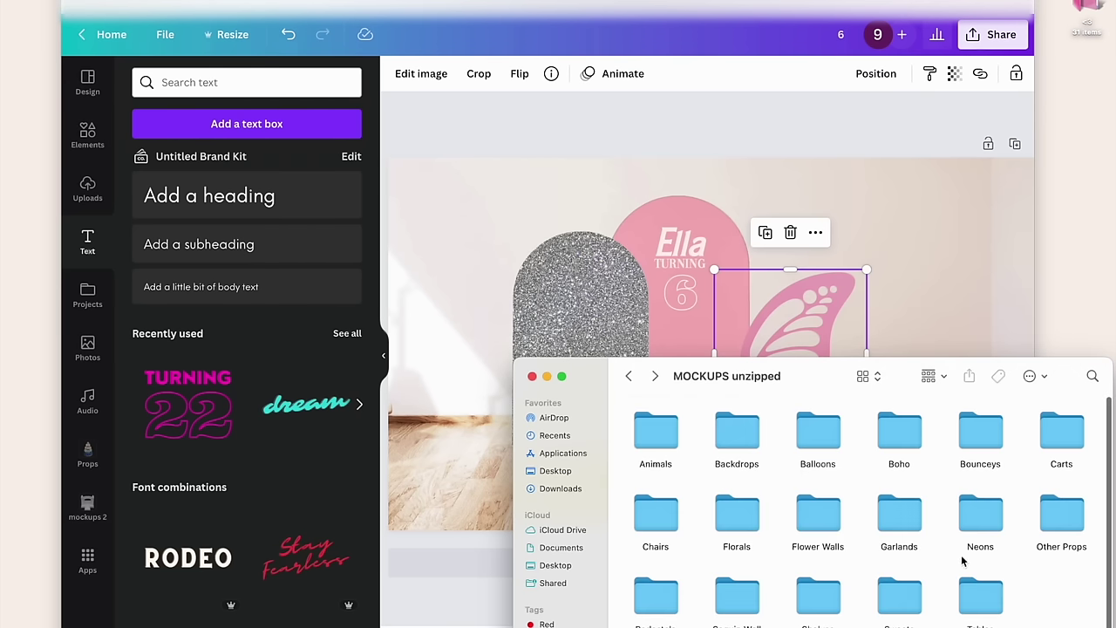
click(655, 438)
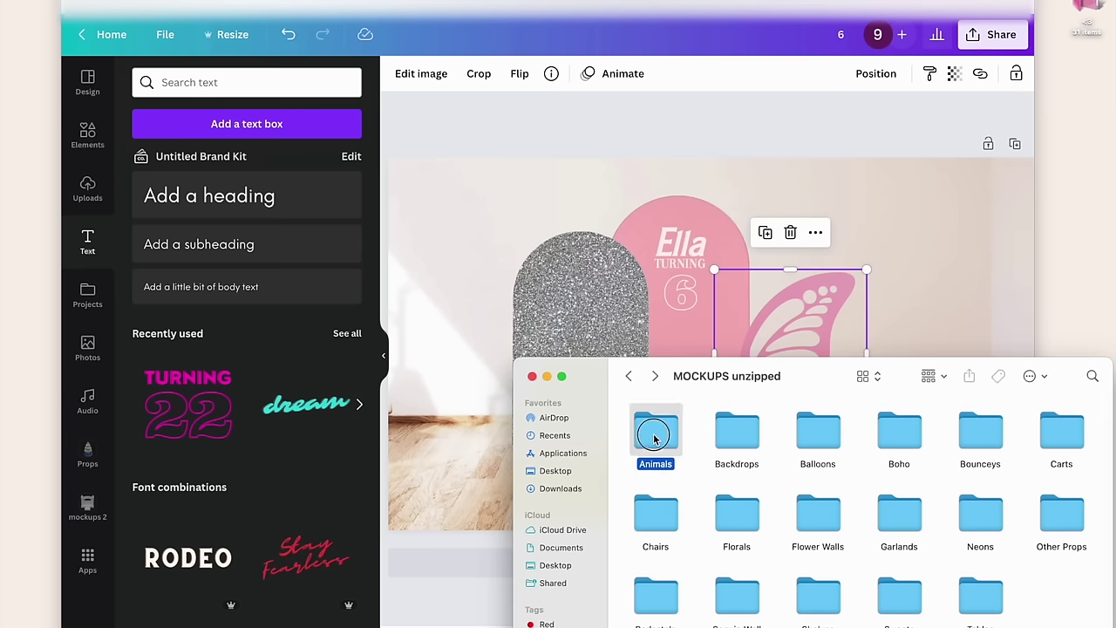
drag(655, 439, 259, 358)
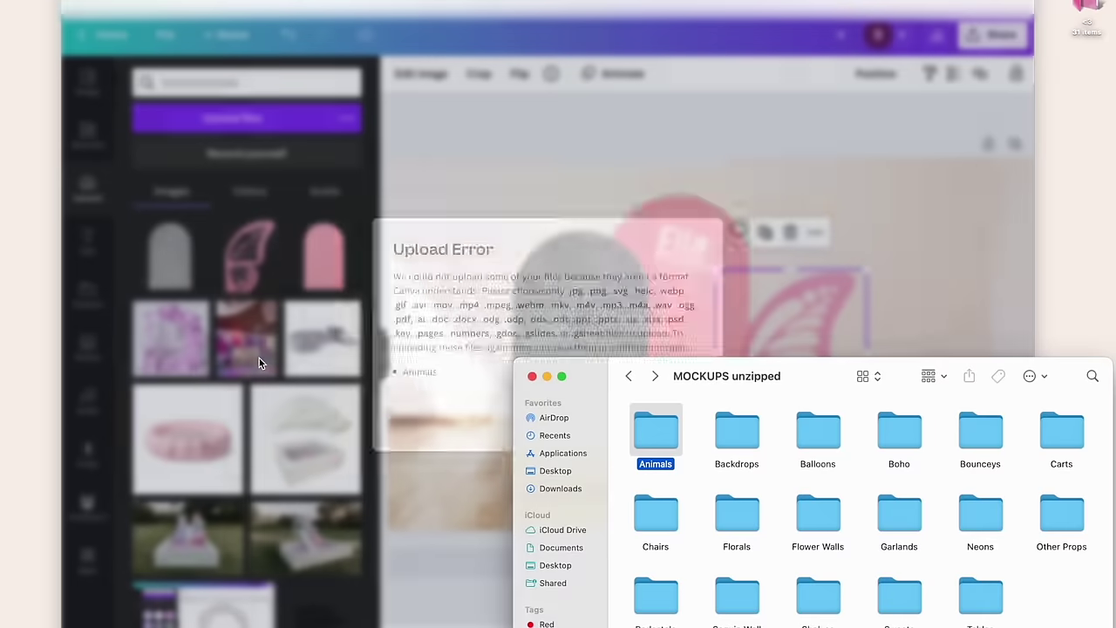
click(556, 264)
click(702, 431)
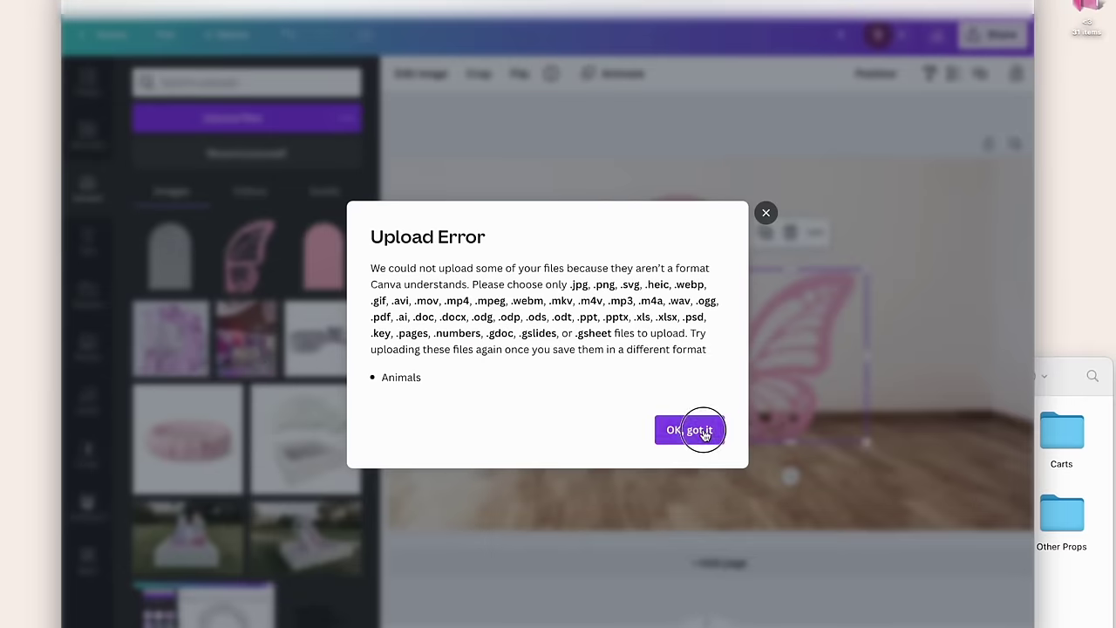
click(1088, 590)
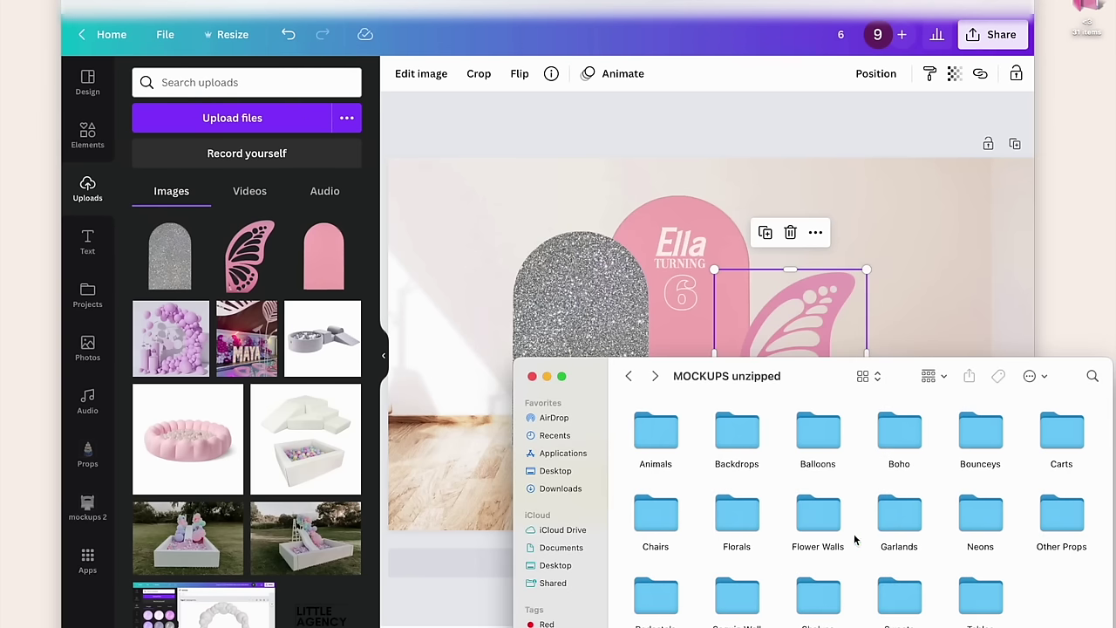
- Upload 7.png from the Pedestals folder into Canva and add it to the design
double_click(656, 597)
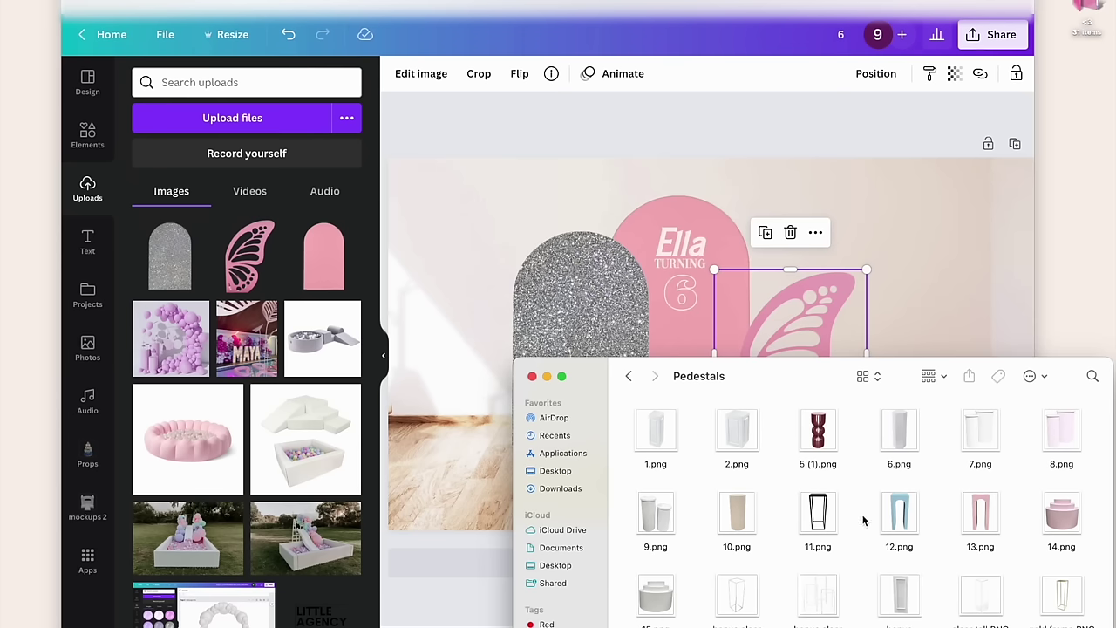
drag(638, 432, 1077, 621)
click(884, 594)
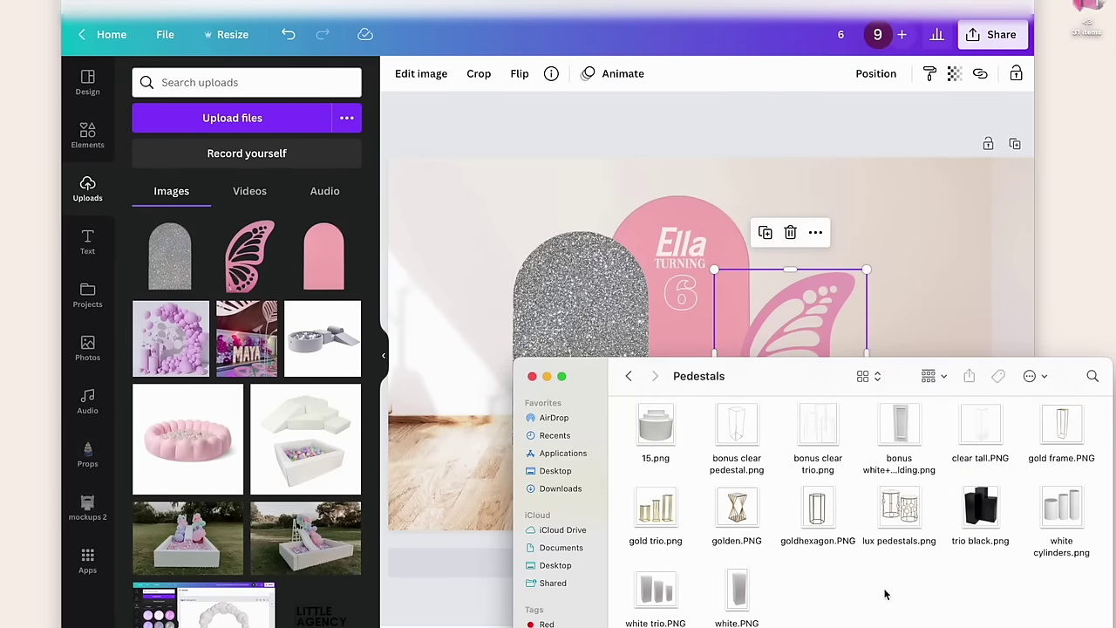
scroll(793, 586, up, 5)
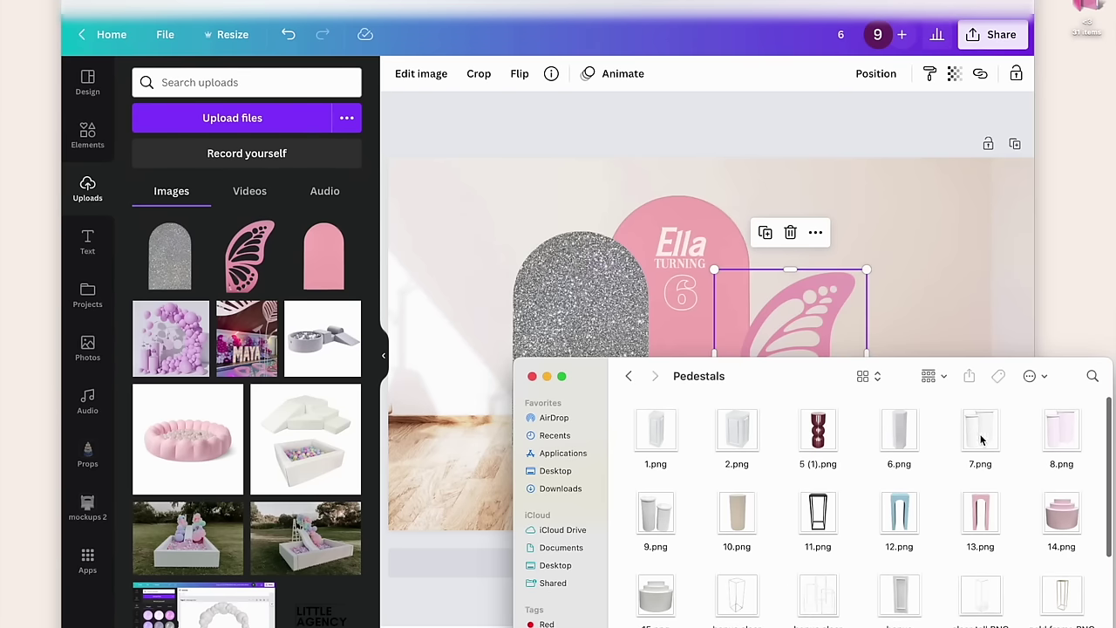
drag(980, 437, 363, 366)
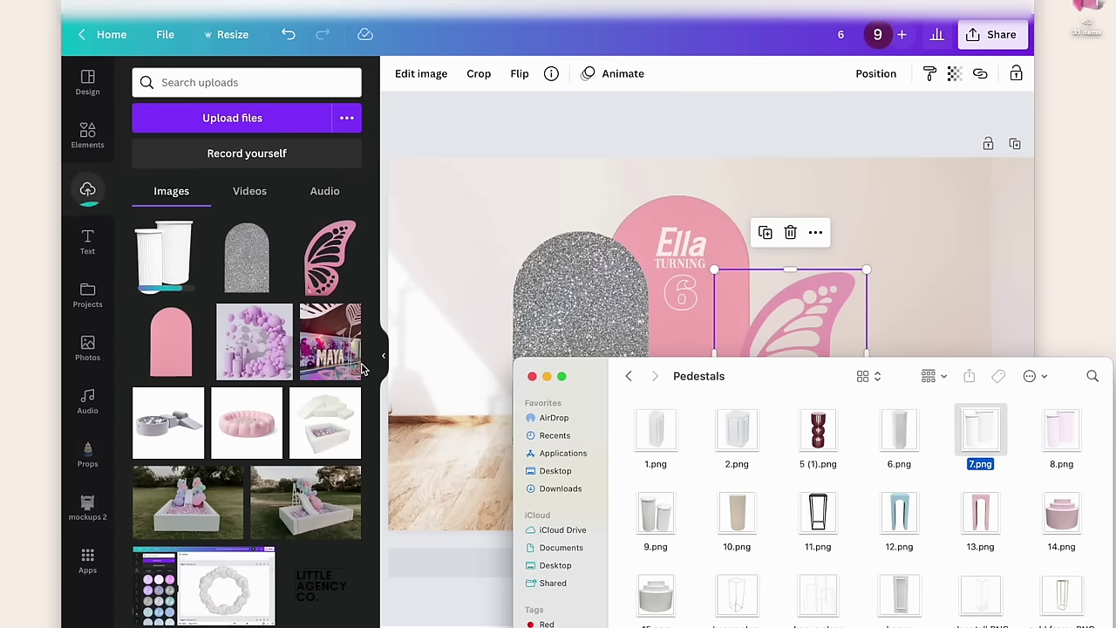
click(158, 263)
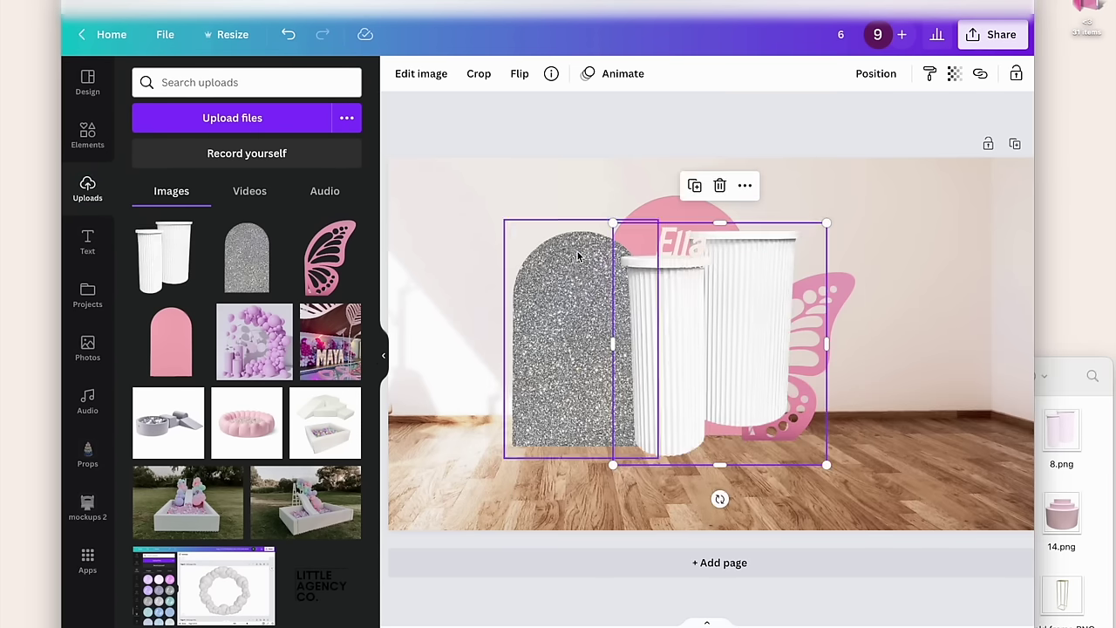
- Shrink the pedestals to about 357 by 405 and place them in front of the arches
drag(827, 225, 719, 345)
drag(675, 390, 656, 410)
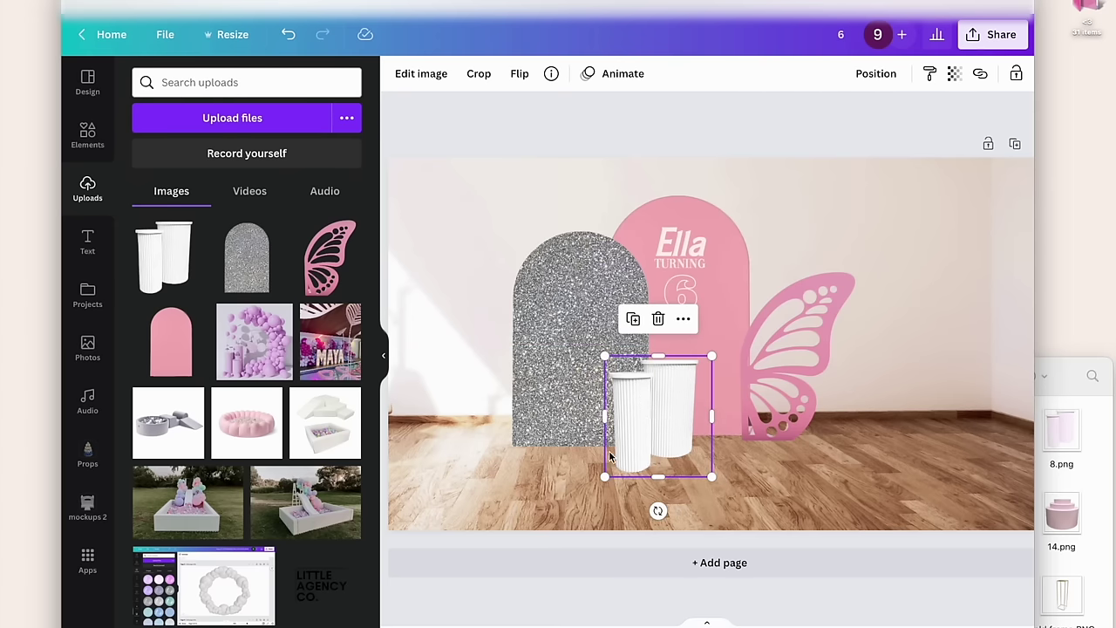
click(1043, 476)
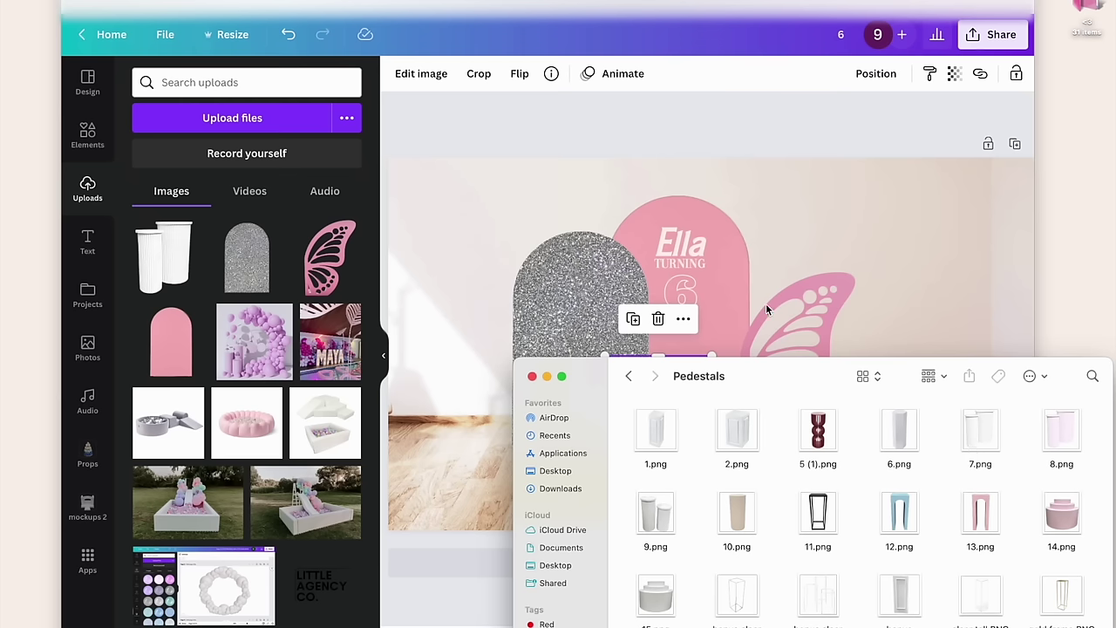
click(678, 349)
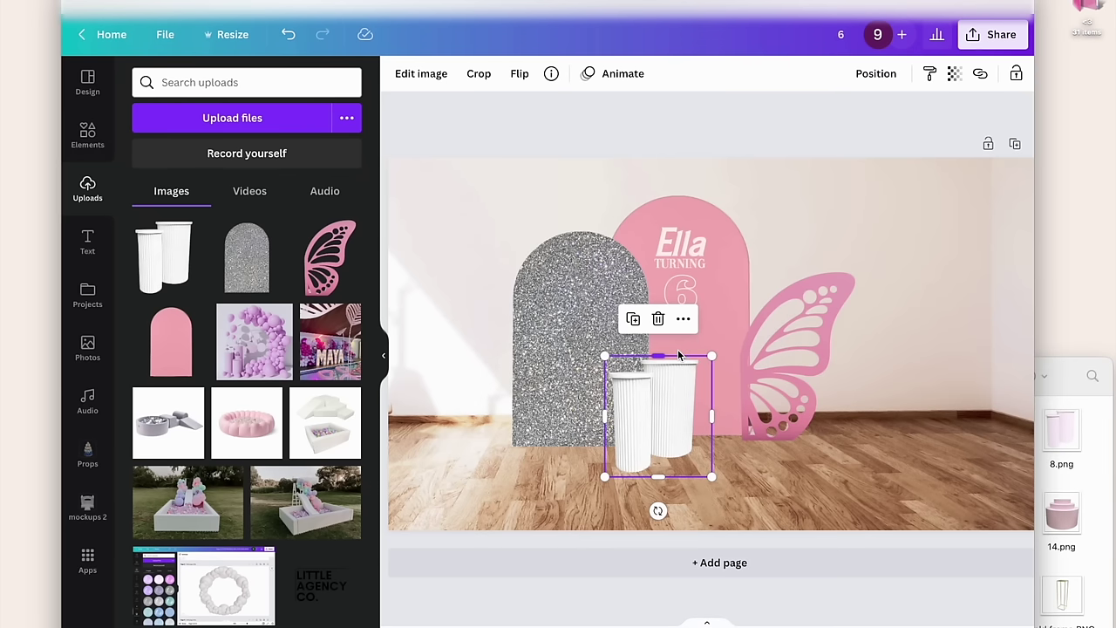
- Lower the pedestals' Warmth to -2 in the image adjustment settings
click(427, 77)
click(346, 243)
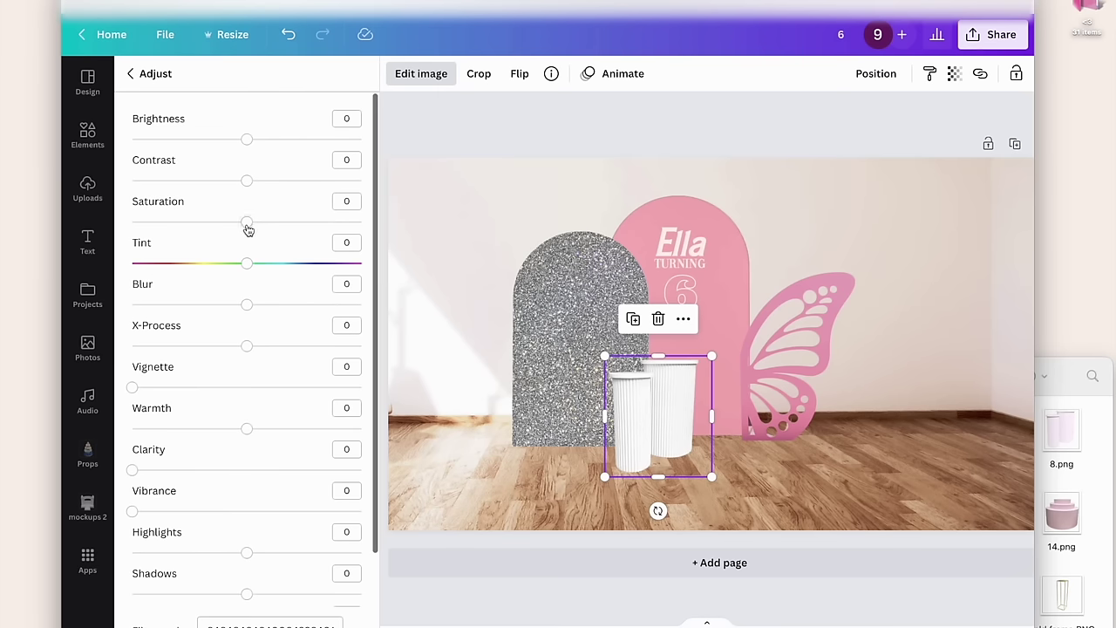
click(255, 432)
mouse_move(256, 432)
mouse_down()
mouse_move(332, 434)
mouse_move(129, 434)
mouse_move(245, 447)
mouse_up()
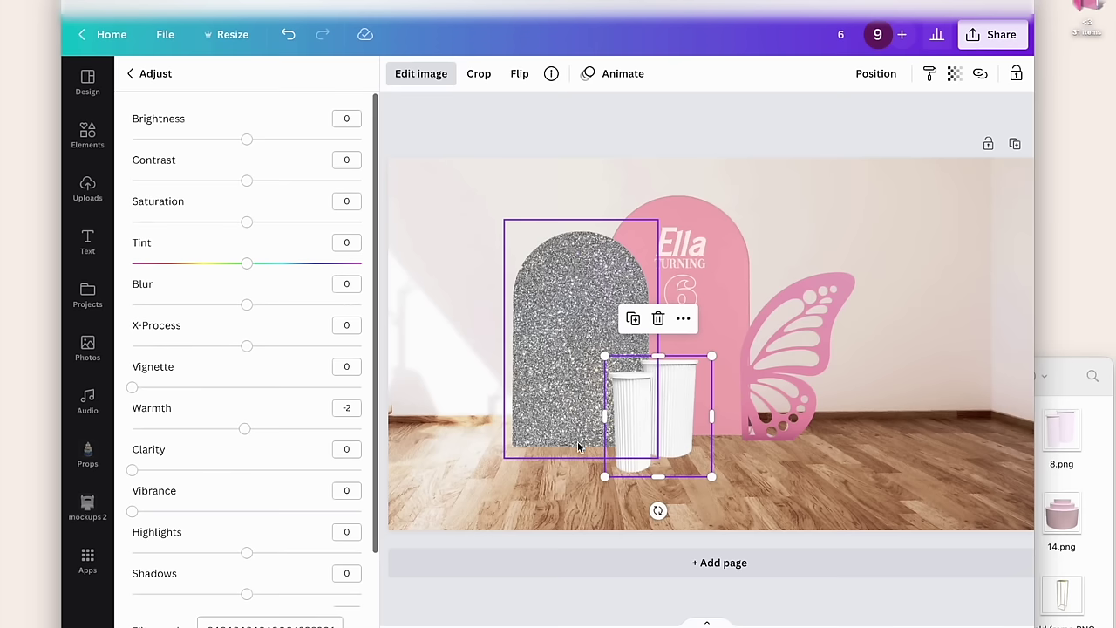
key(Escape)
- Open the Garlands folder, preview 11.png, then close the preview and return to Canva
click(1100, 510)
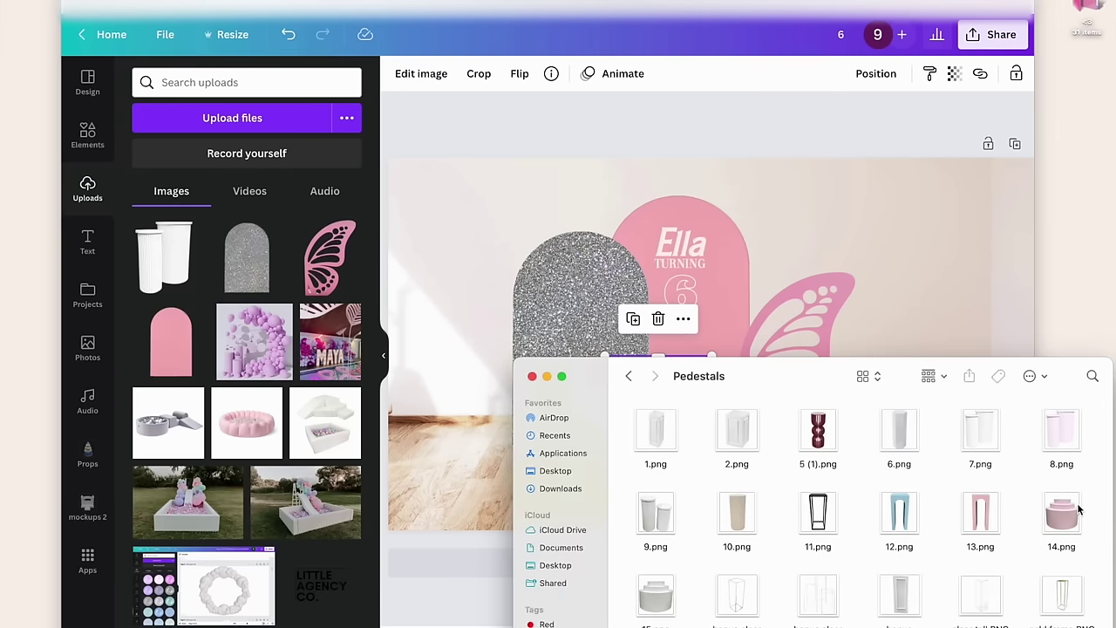
click(629, 375)
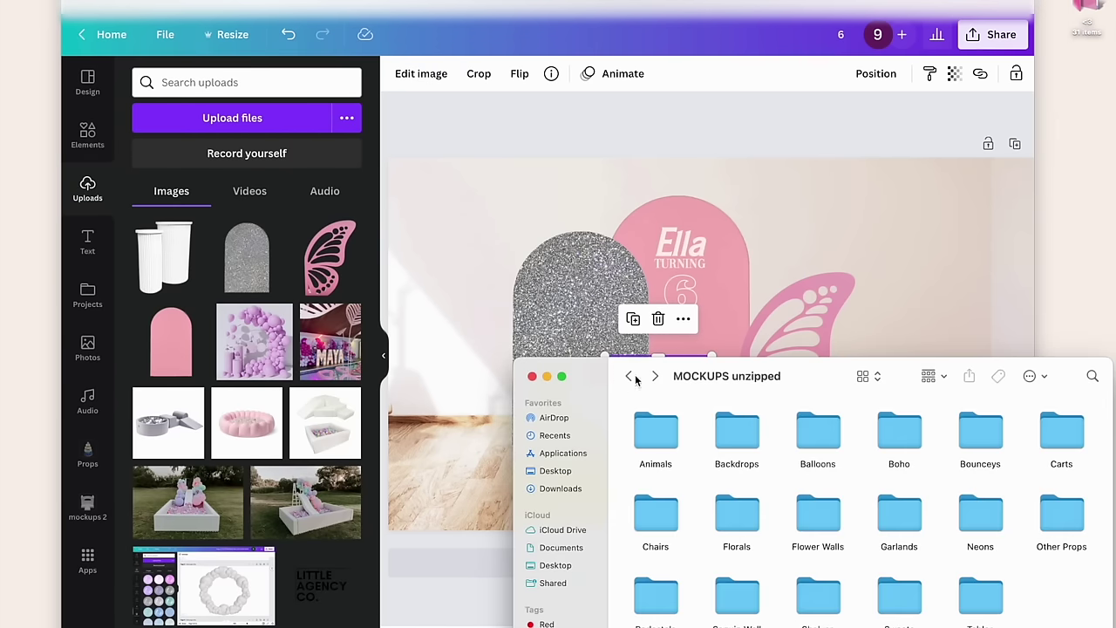
double_click(893, 524)
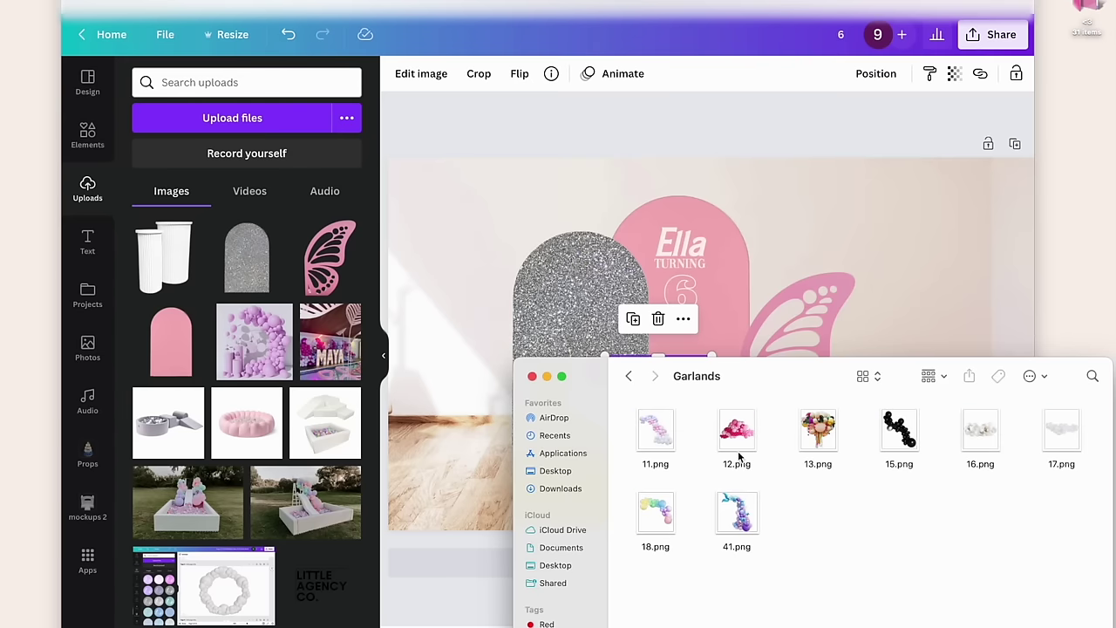
click(660, 438)
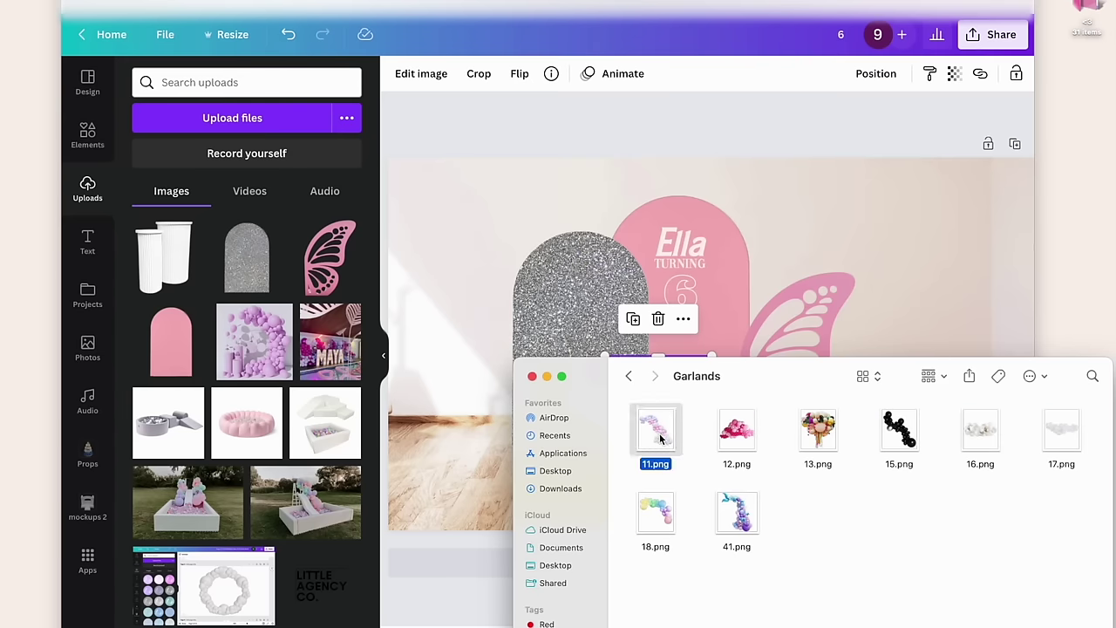
double_click(660, 438)
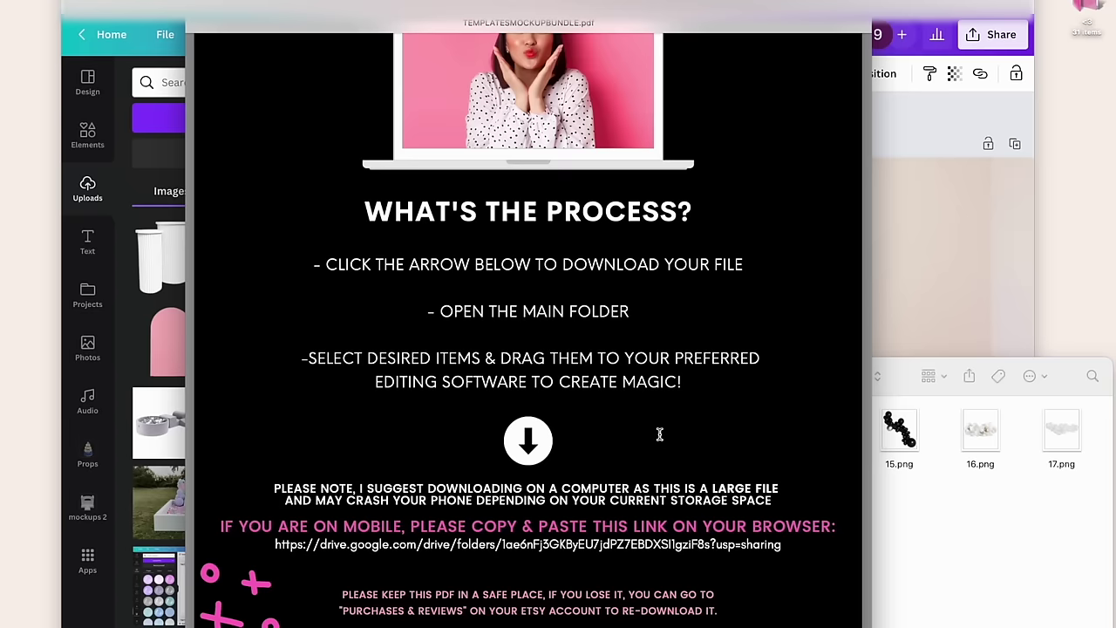
key(super+w)
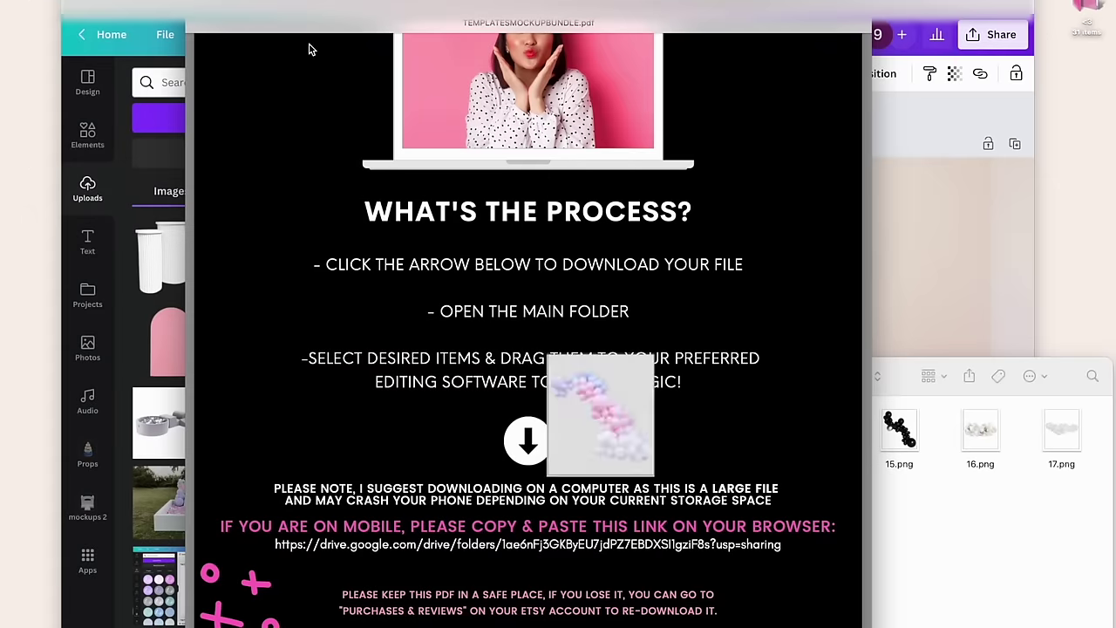
click(941, 289)
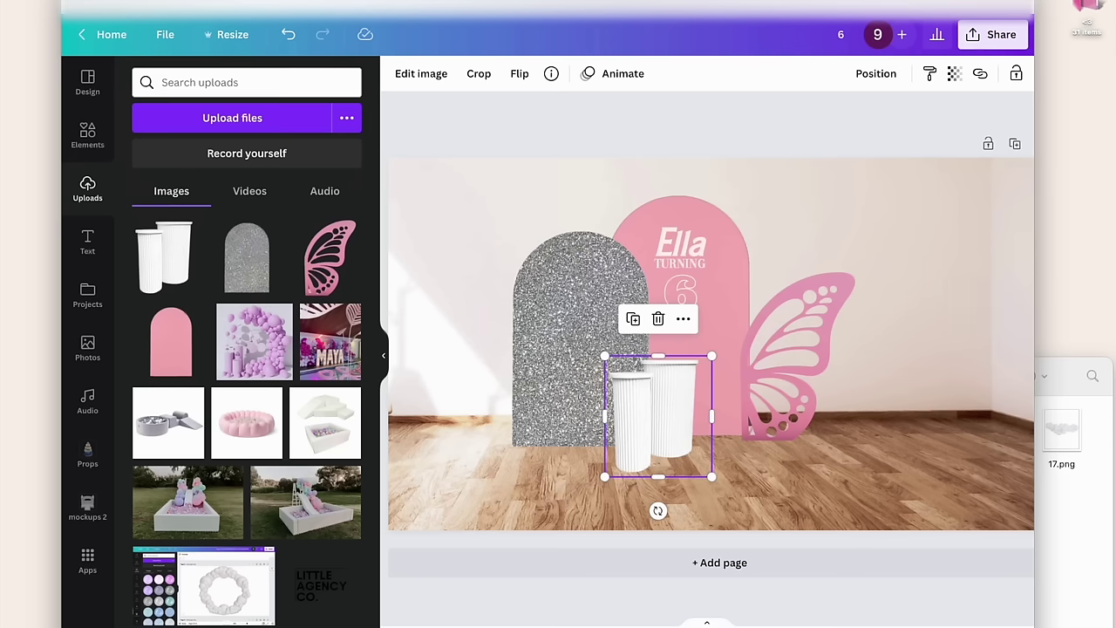
click(1073, 501)
- Place 11.png, flip it horizontally, tilt it about -23 degrees and enlarge it over the arch
drag(658, 429, 458, 402)
click(480, 399)
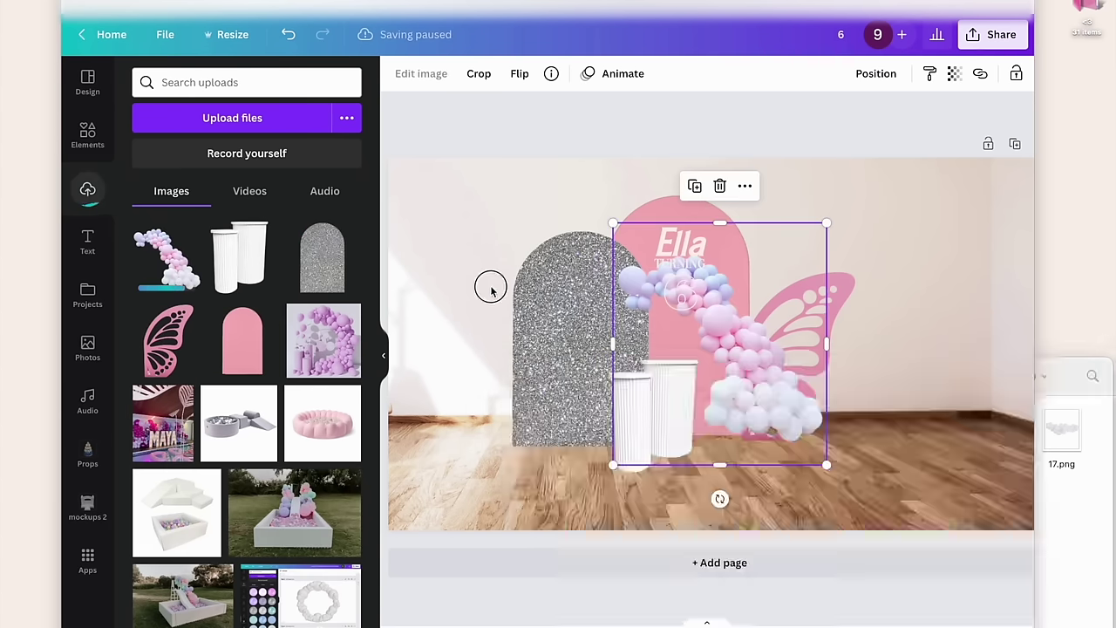
click(520, 73)
click(571, 118)
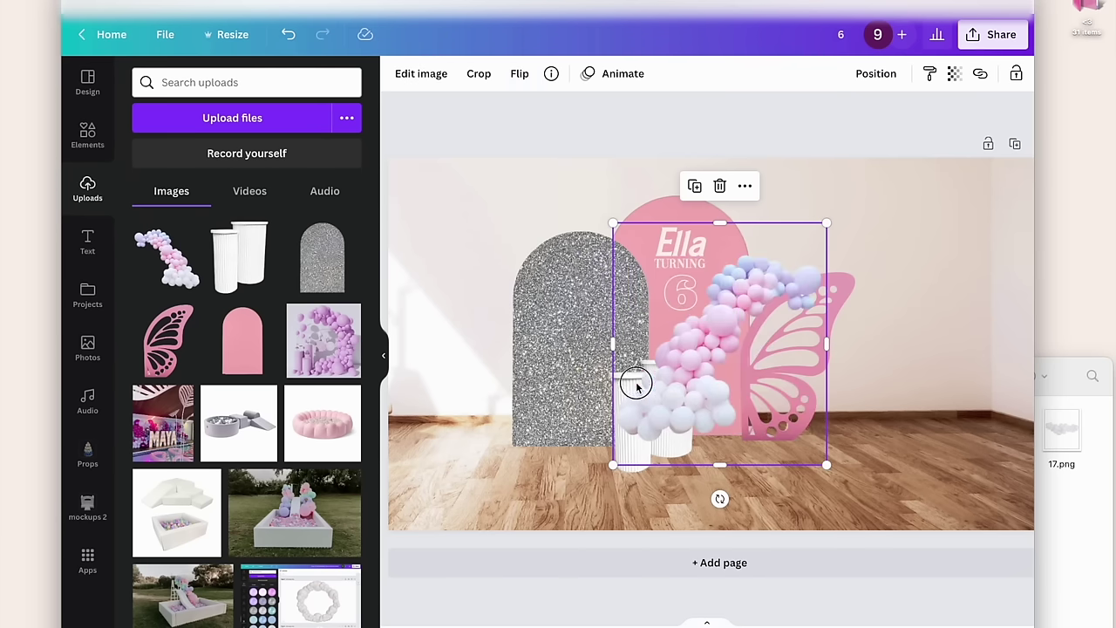
drag(636, 378, 509, 404)
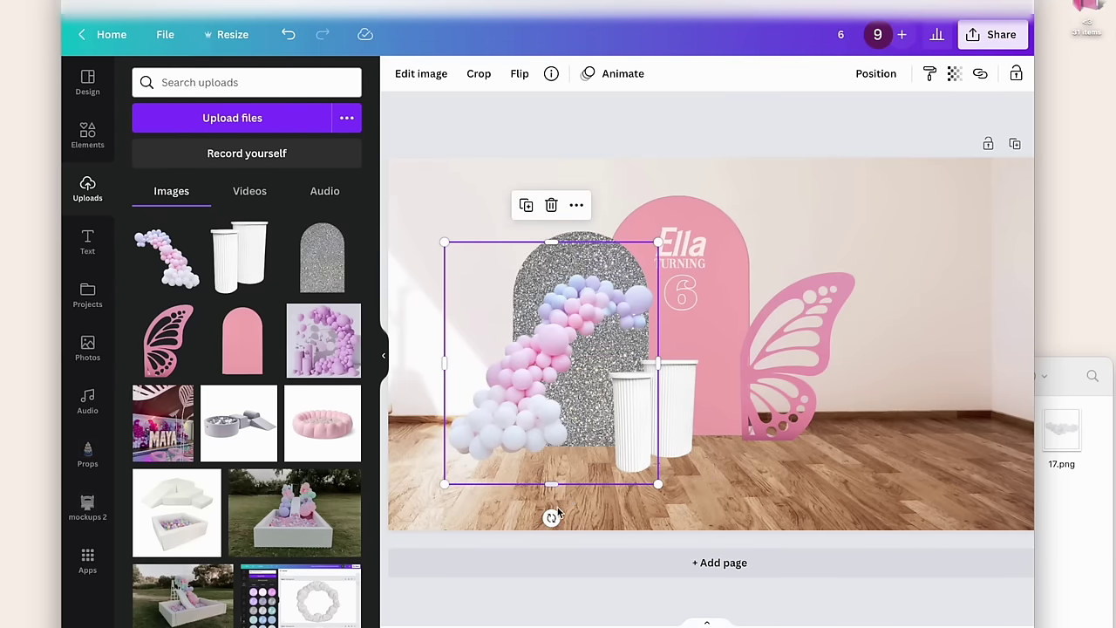
drag(551, 518, 610, 499)
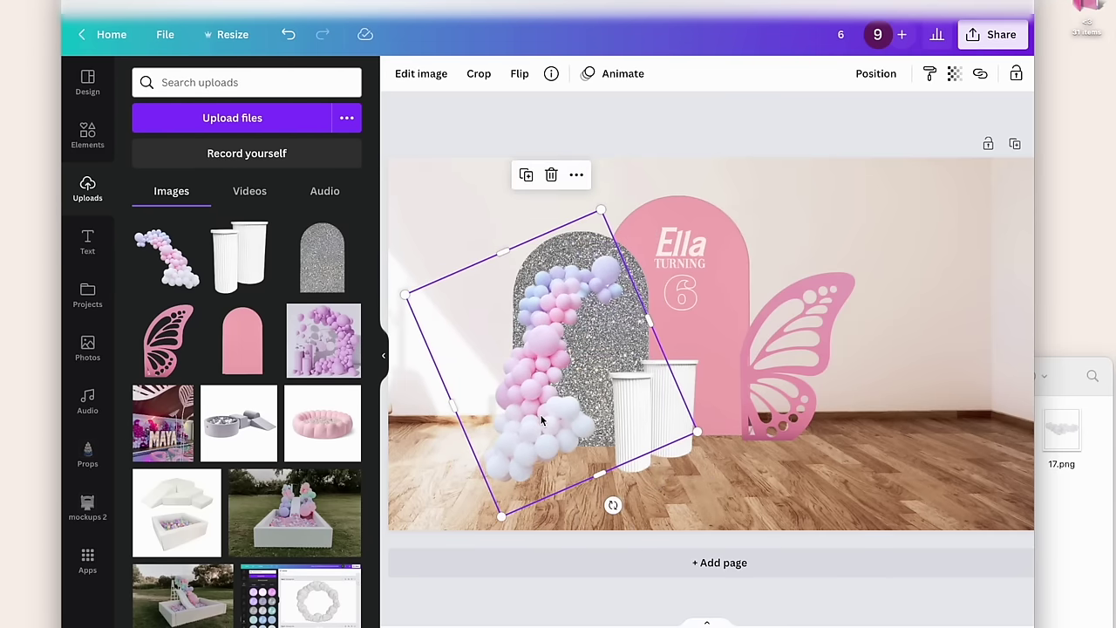
drag(529, 387, 510, 347)
drag(481, 474, 446, 516)
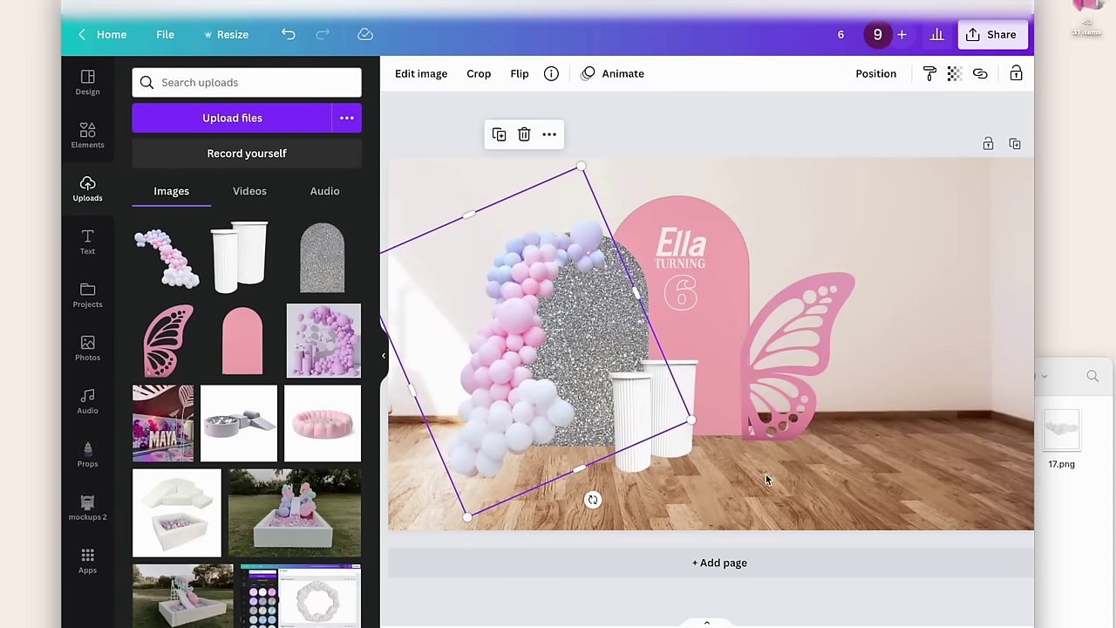
- Raise the garland's Warmth to 46 in the image adjustments
click(423, 73)
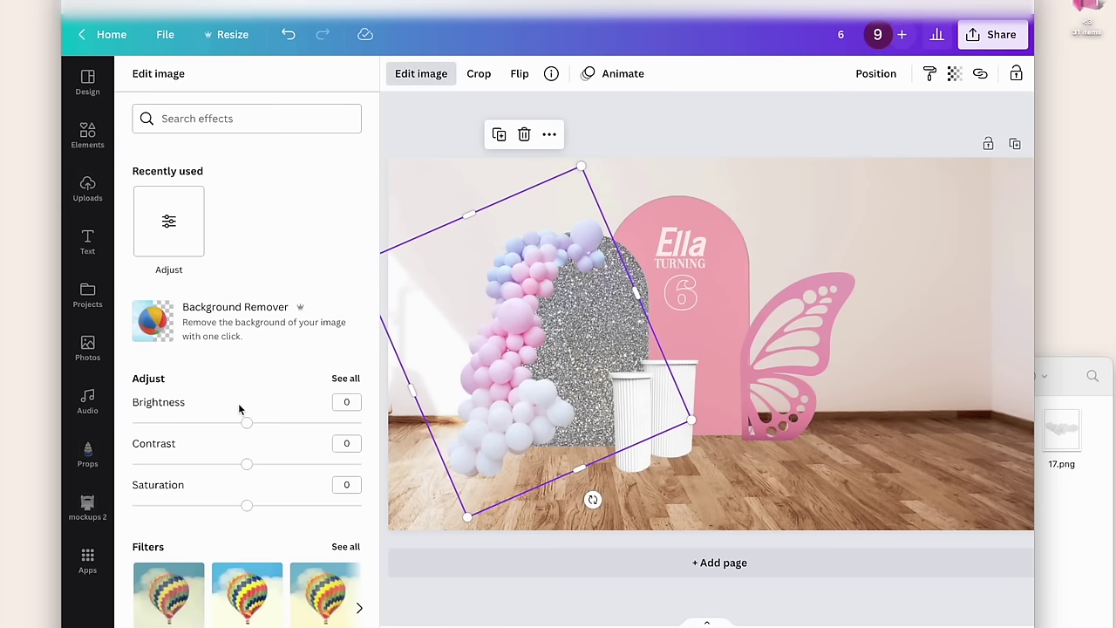
click(343, 379)
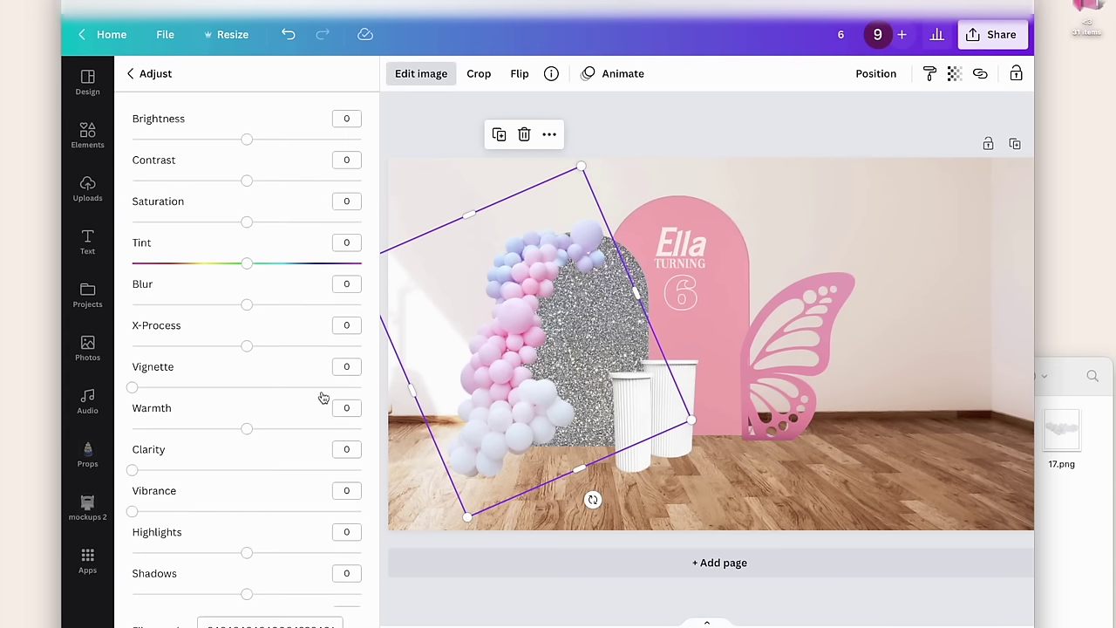
click(248, 430)
drag(248, 433, 299, 430)
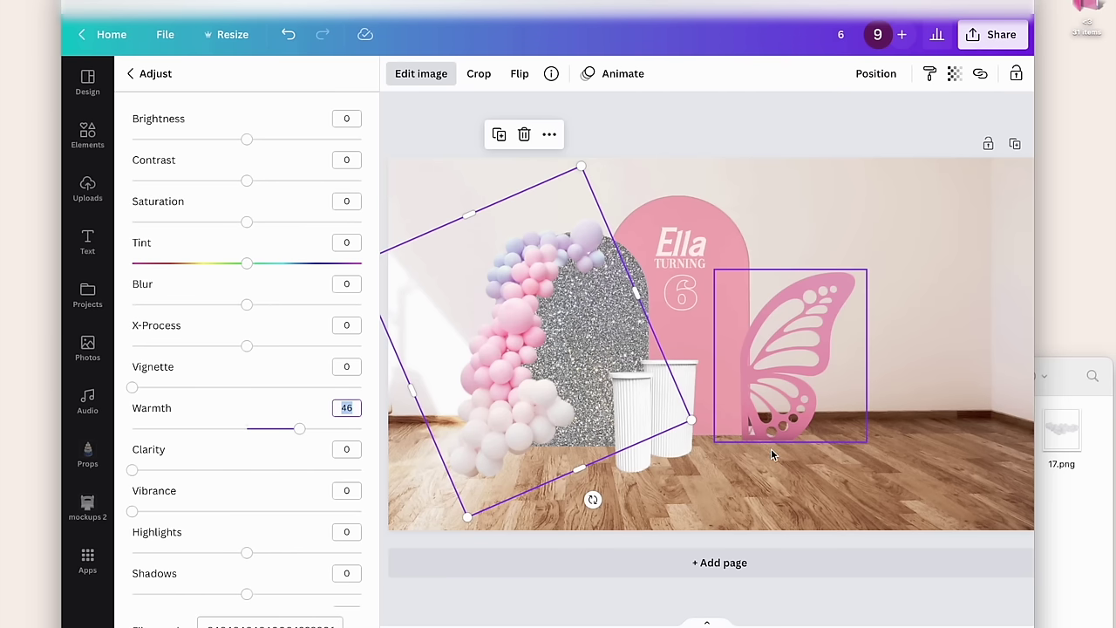
click(912, 492)
- Browse the Sweets folder from MOCKUPS unzipped
click(1090, 537)
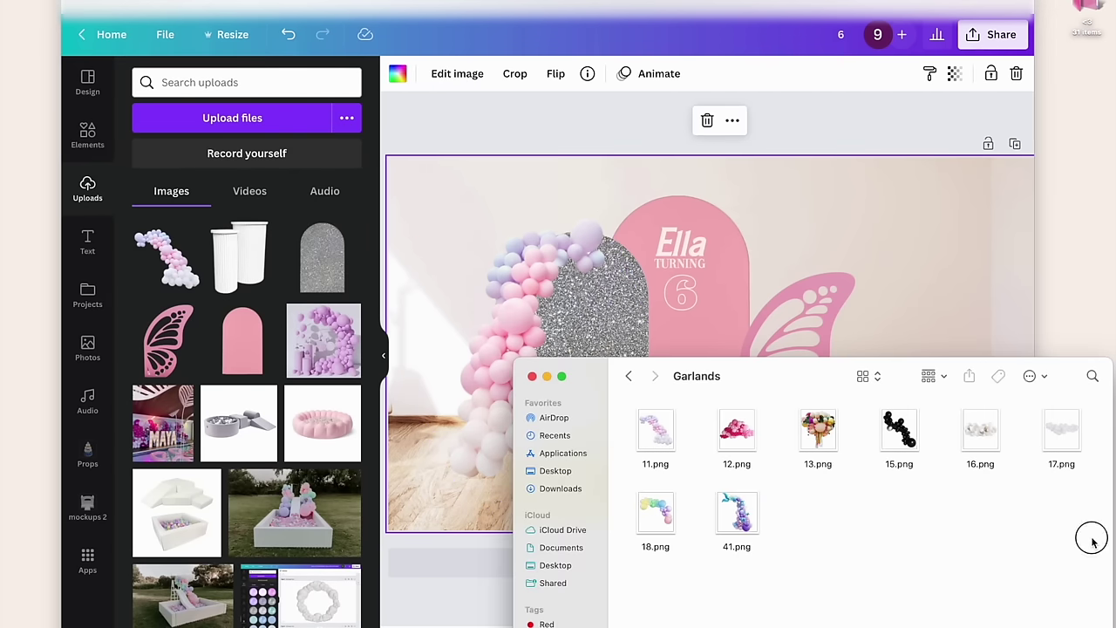
click(628, 376)
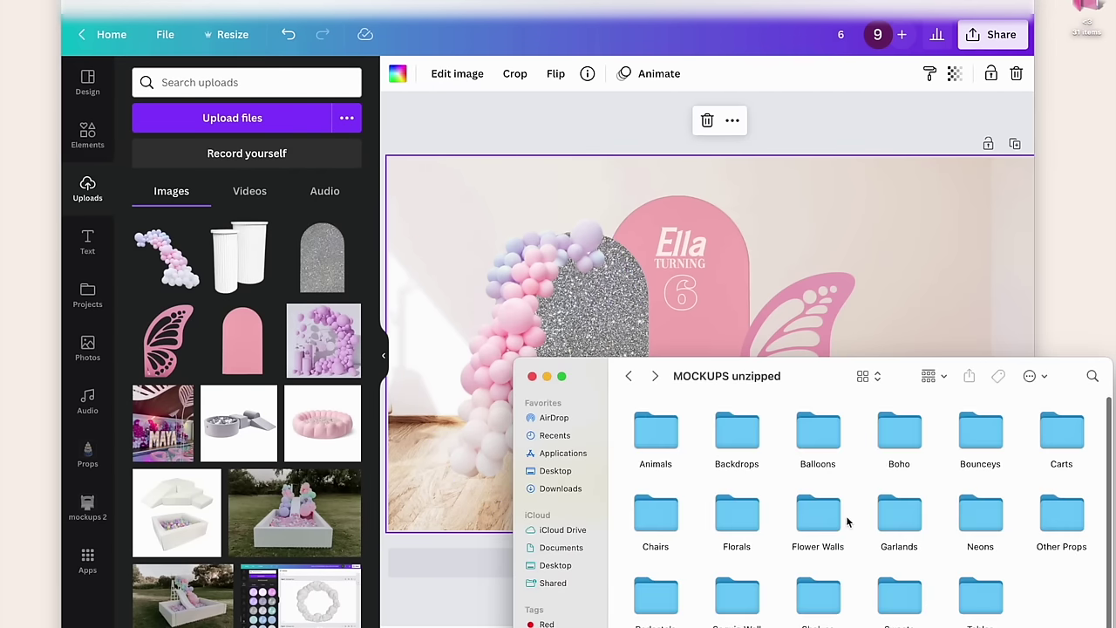
click(912, 601)
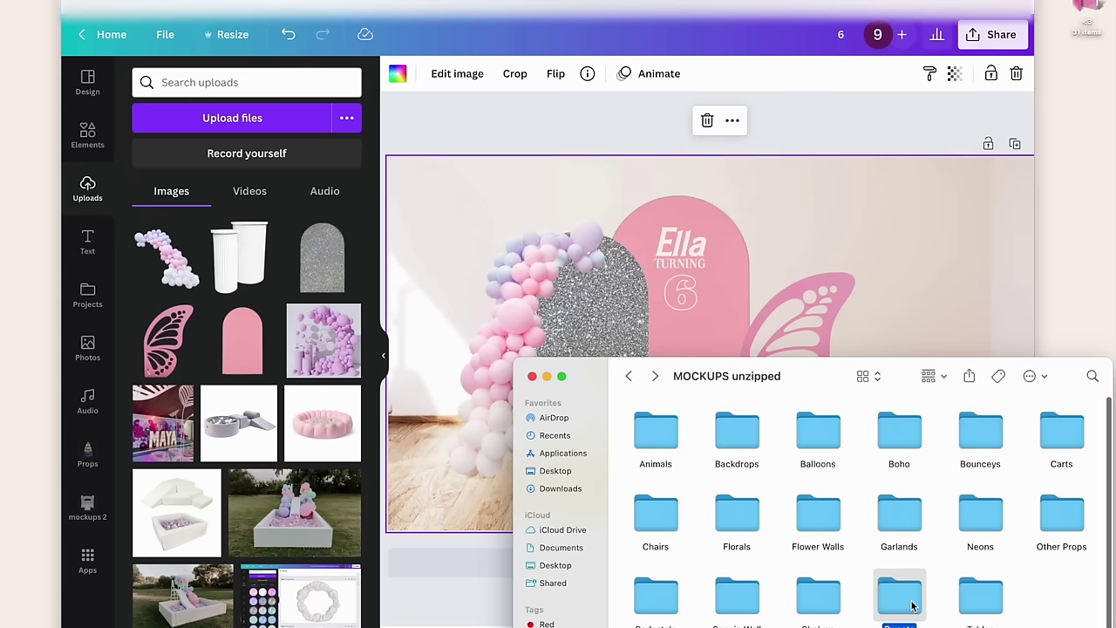
double_click(912, 601)
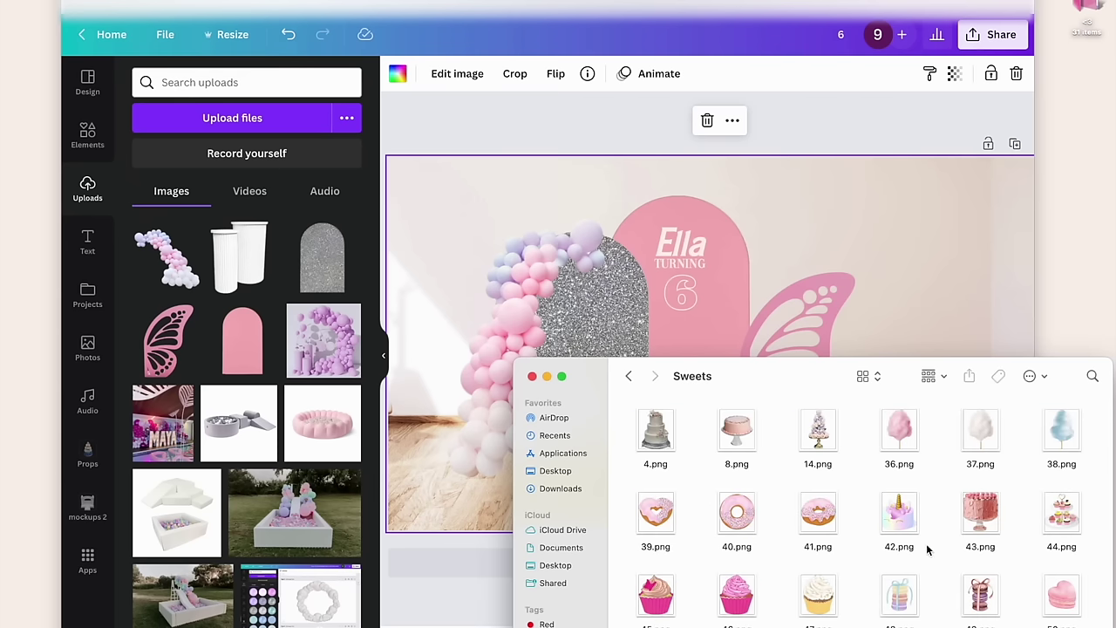
scroll(929, 550, down, 2)
scroll(883, 564, down, 2)
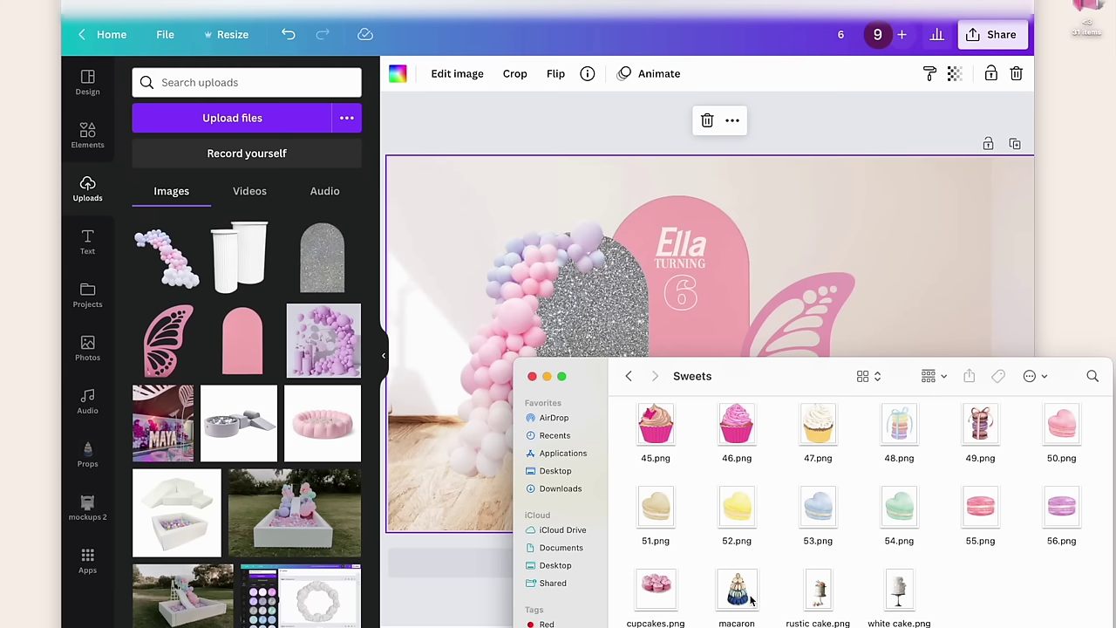
scroll(750, 599, up, 10)
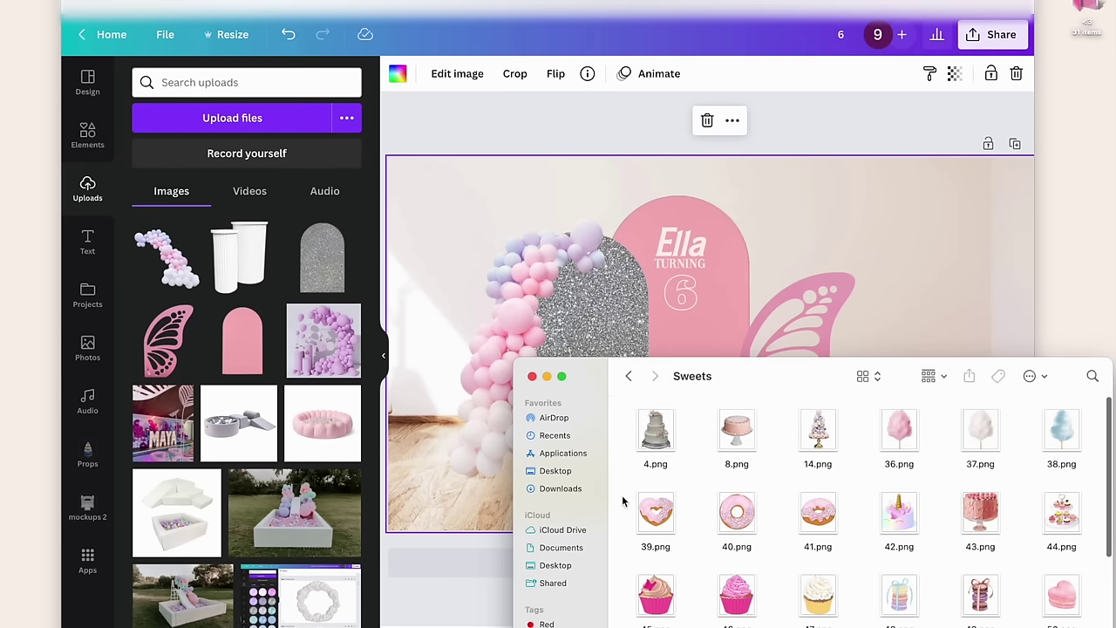
- Look through Flower Walls and Animals, then open Carts and return to Canva
click(631, 376)
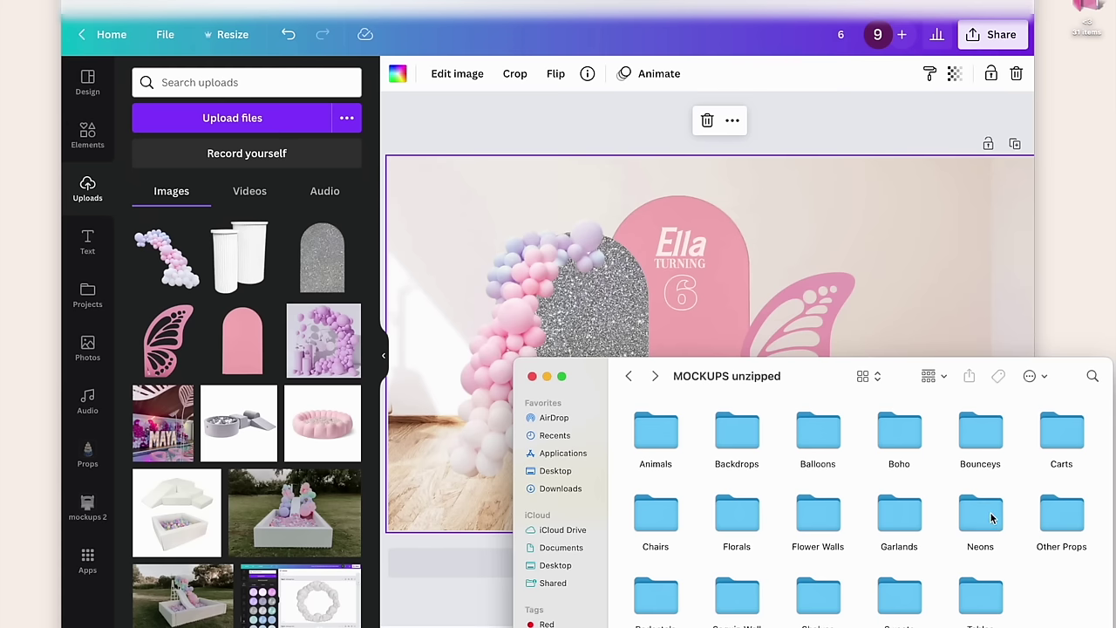
click(824, 524)
double_click(824, 524)
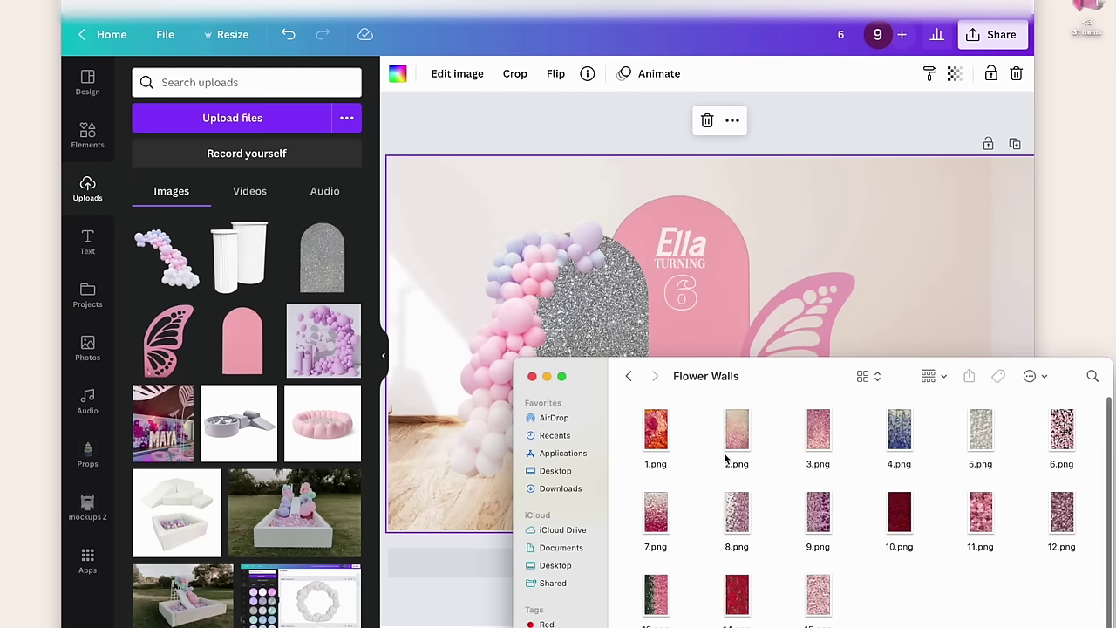
key(super+bracketleft)
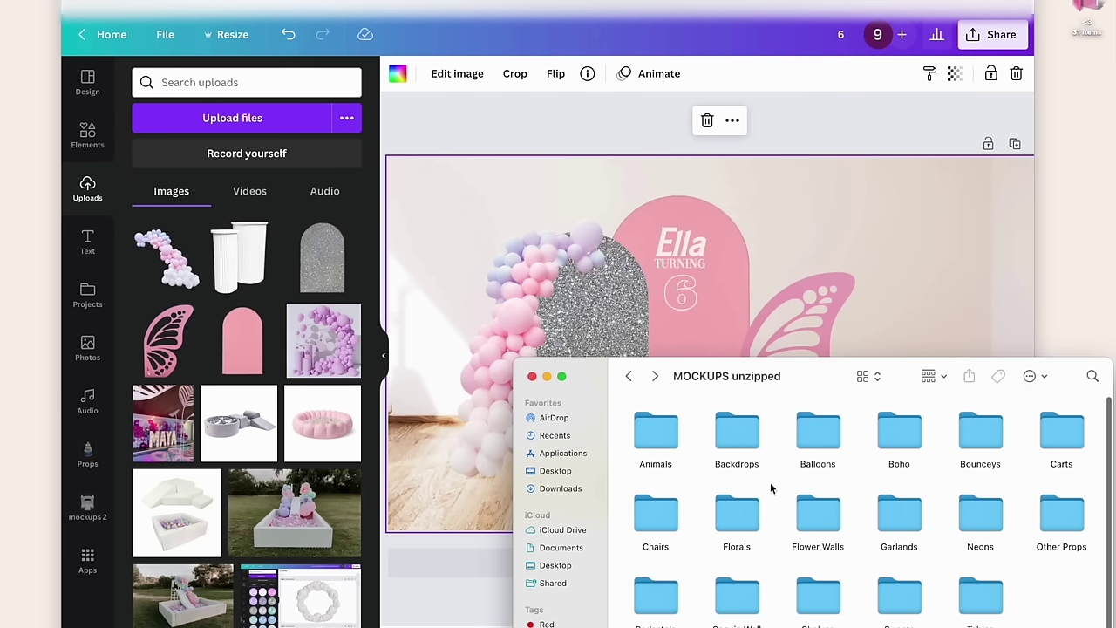
click(665, 447)
double_click(665, 447)
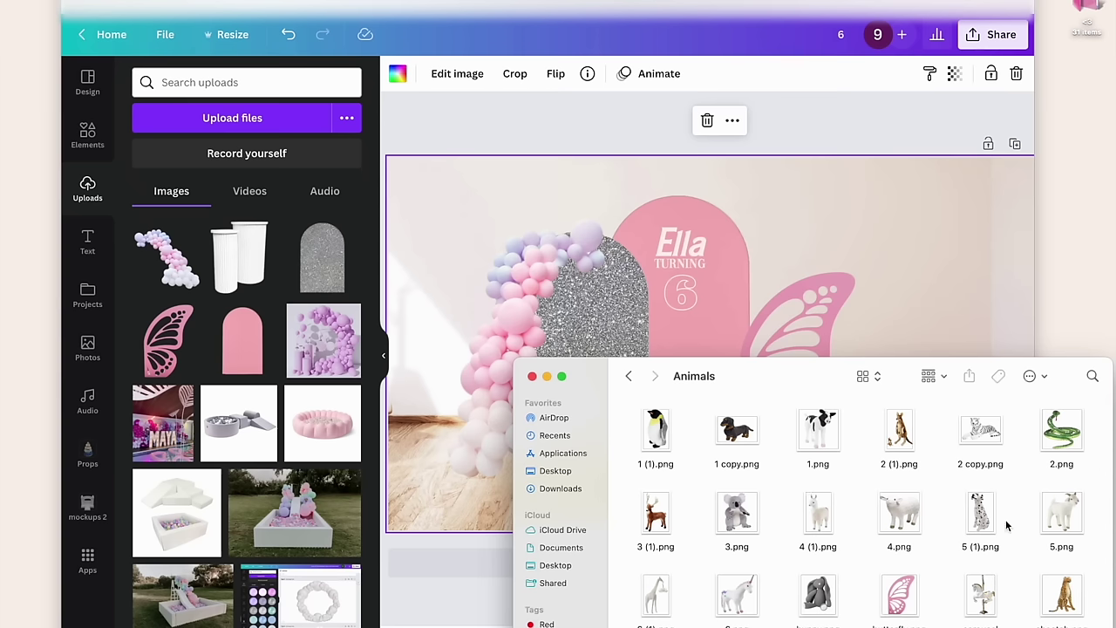
scroll(838, 522, down, 5)
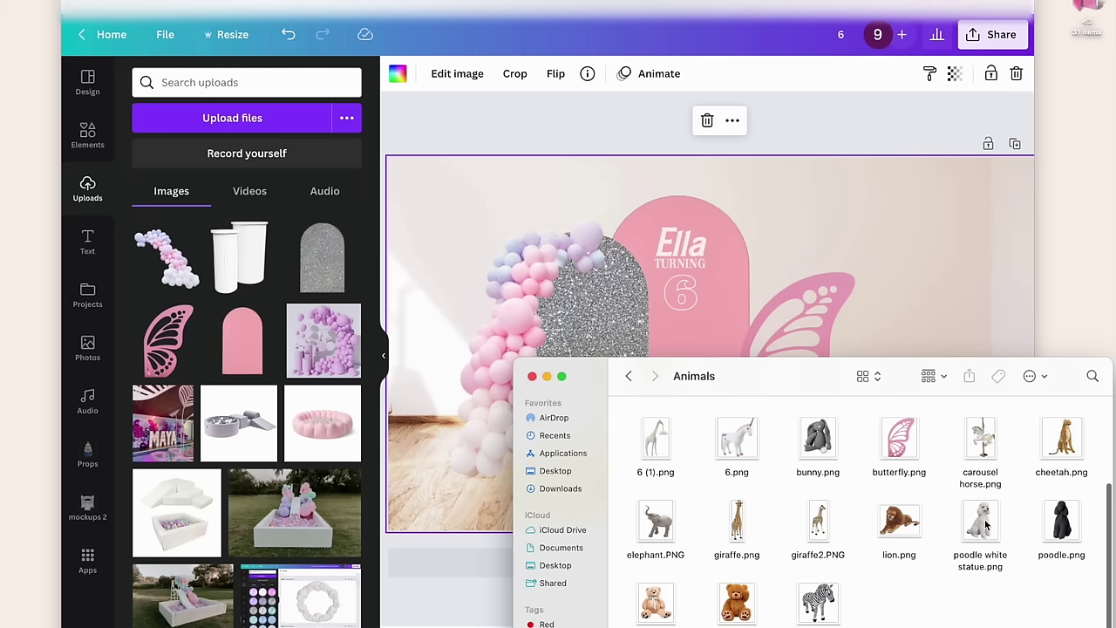
click(628, 376)
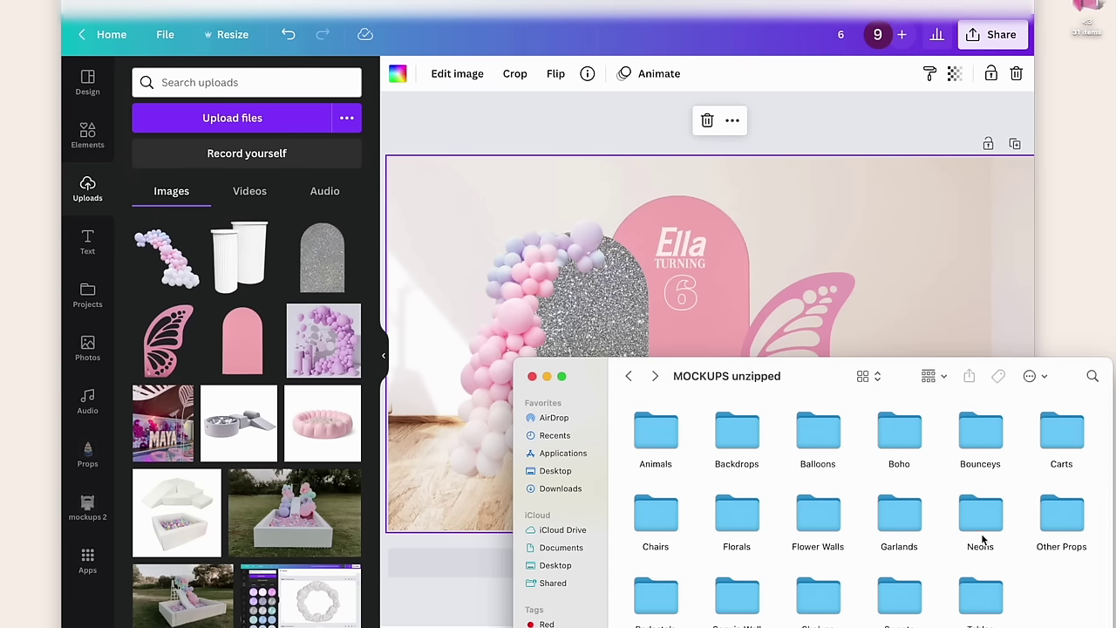
double_click(1061, 431)
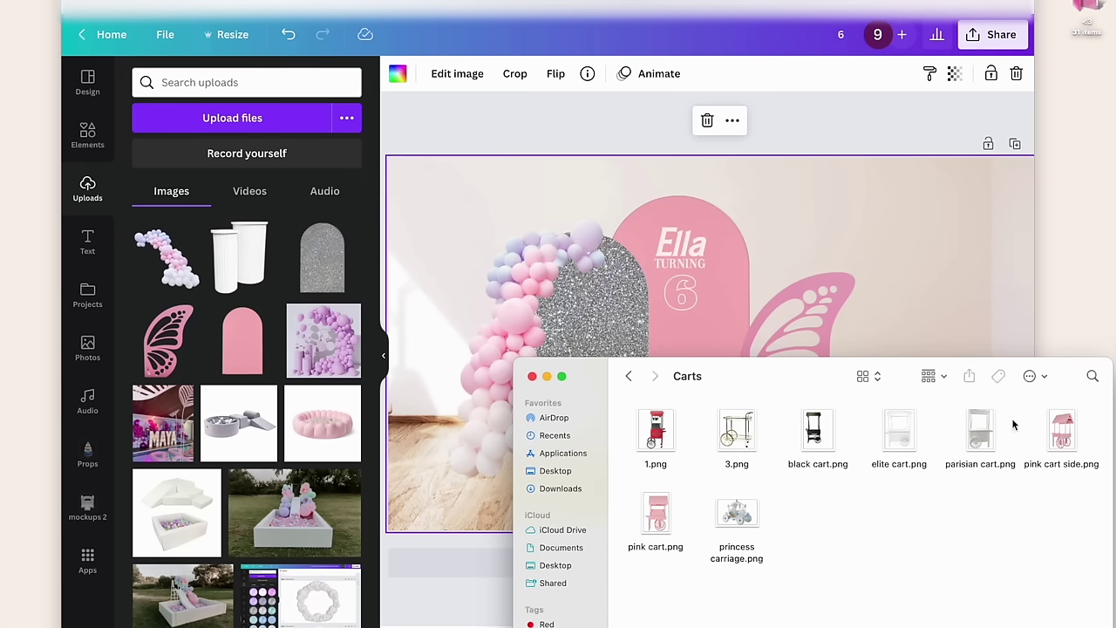
click(938, 308)
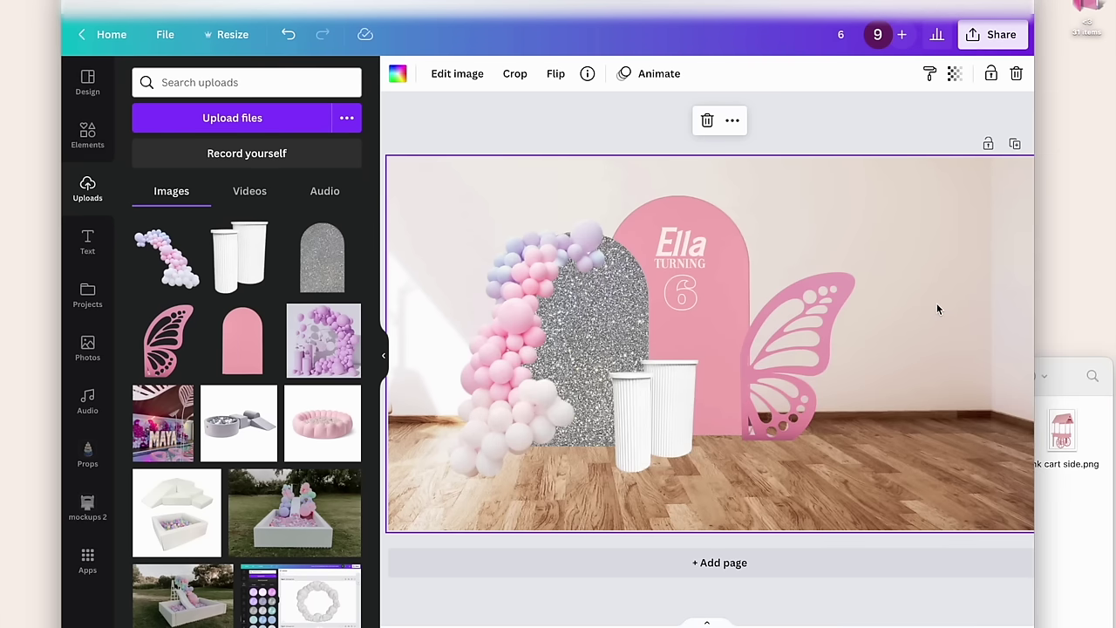